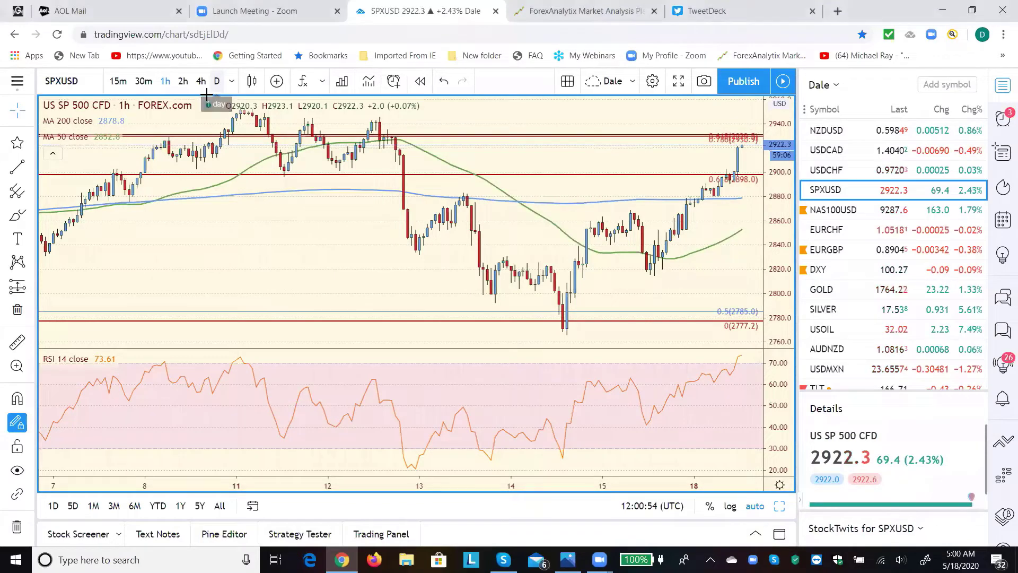
Switch the SPXUSD chart from 1h to daily bars
{"action": "left_click", "coordinate": [217, 81]}
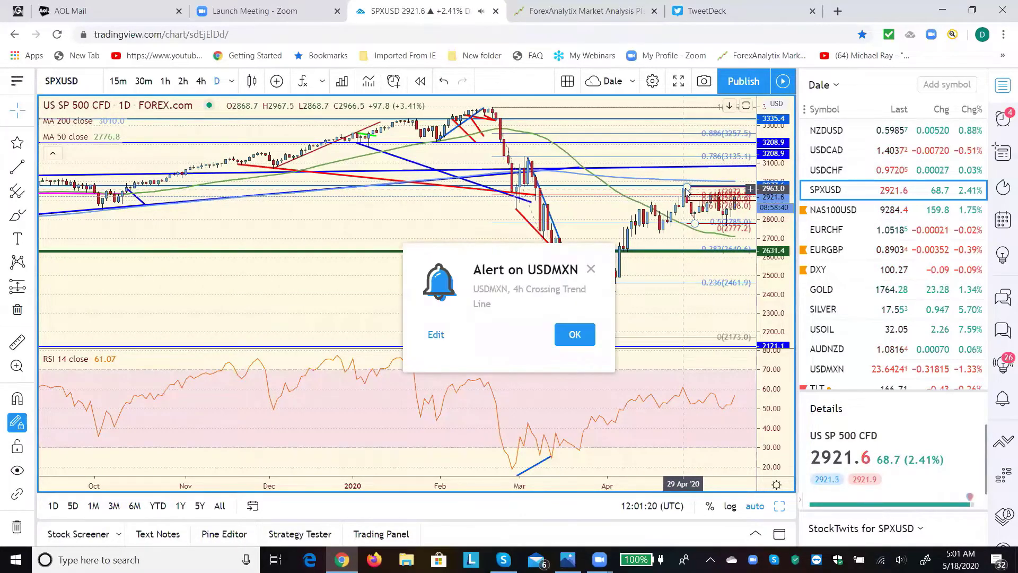
Dismiss the USDMXN alert and the Alert Notifications list, then bring up the interval list
{"action": "left_click", "coordinate": [574, 335]}
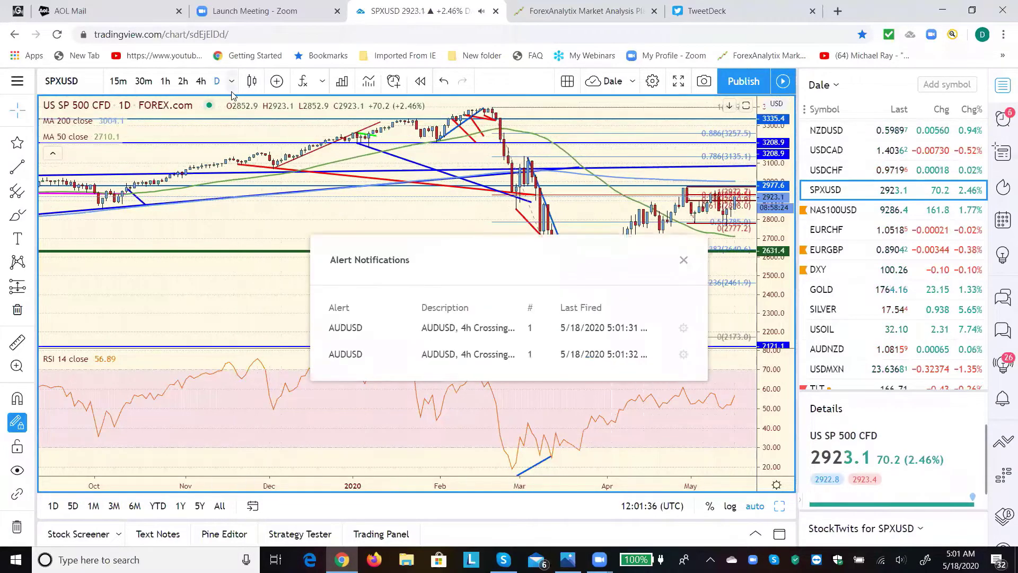
{"action": "left_click", "coordinate": [683, 260]}
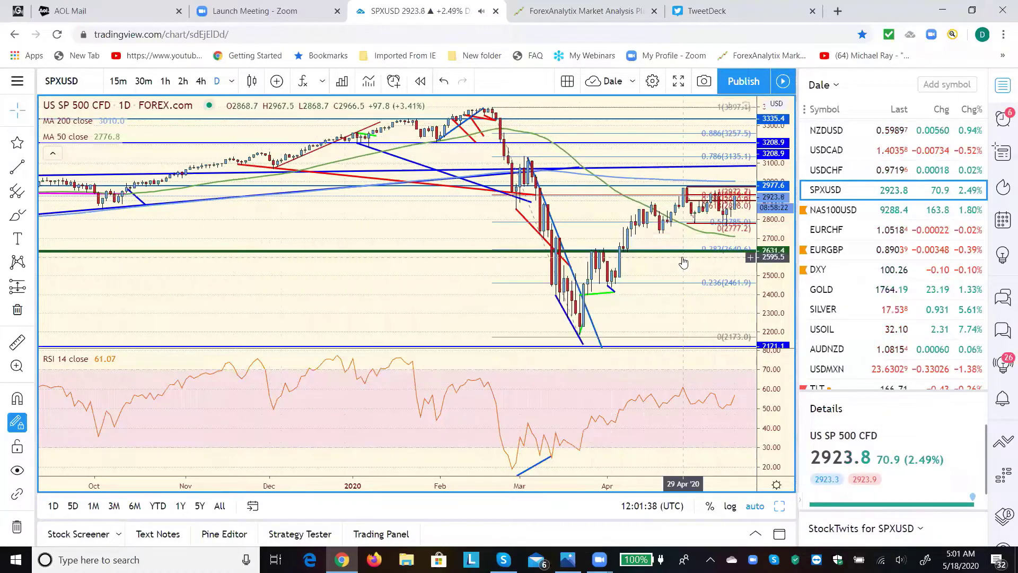
{"action": "left_click", "coordinate": [216, 82]}
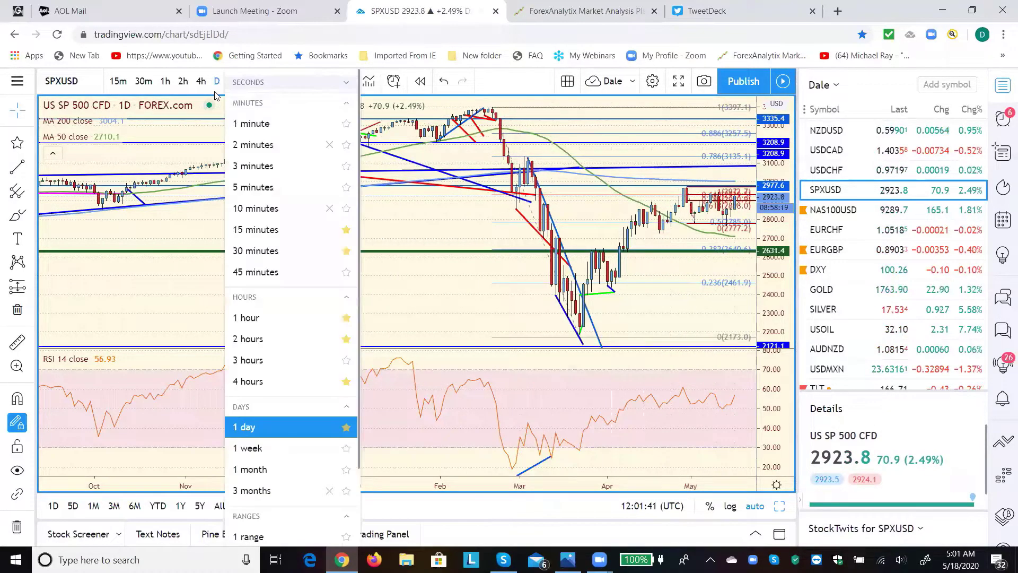
Put SPX on 1-week candles, then load the SILVER chart from the watchlist
{"action": "left_click", "coordinate": [270, 450]}
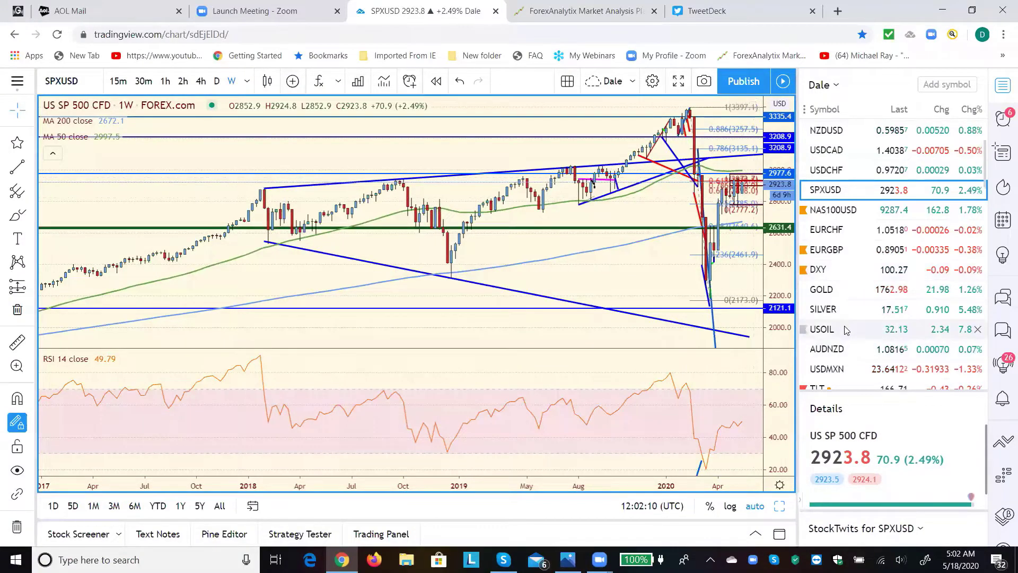
{"action": "left_click", "coordinate": [834, 312]}
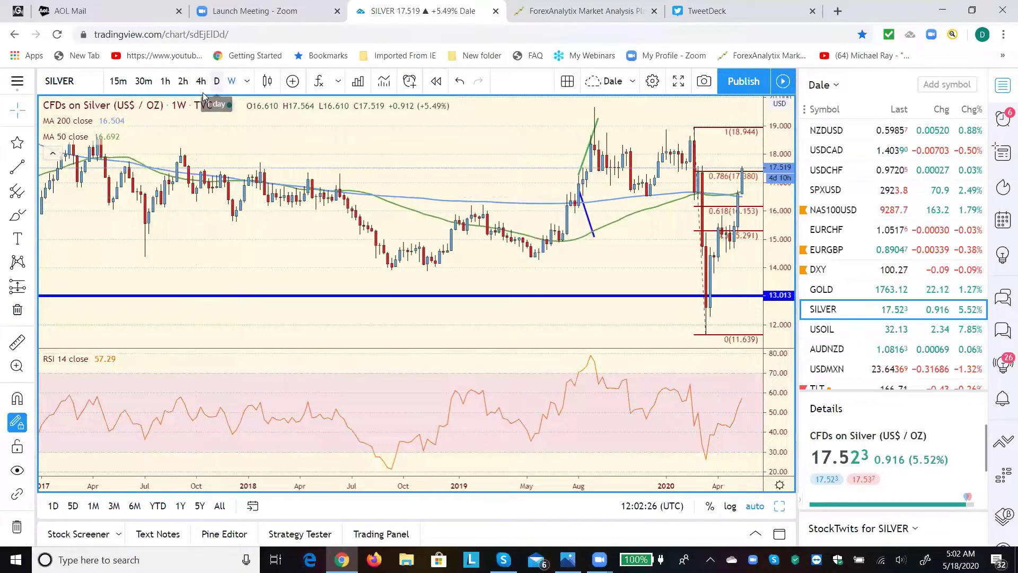
Change the SILVER chart from weekly to daily candles
{"action": "left_click", "coordinate": [216, 80]}
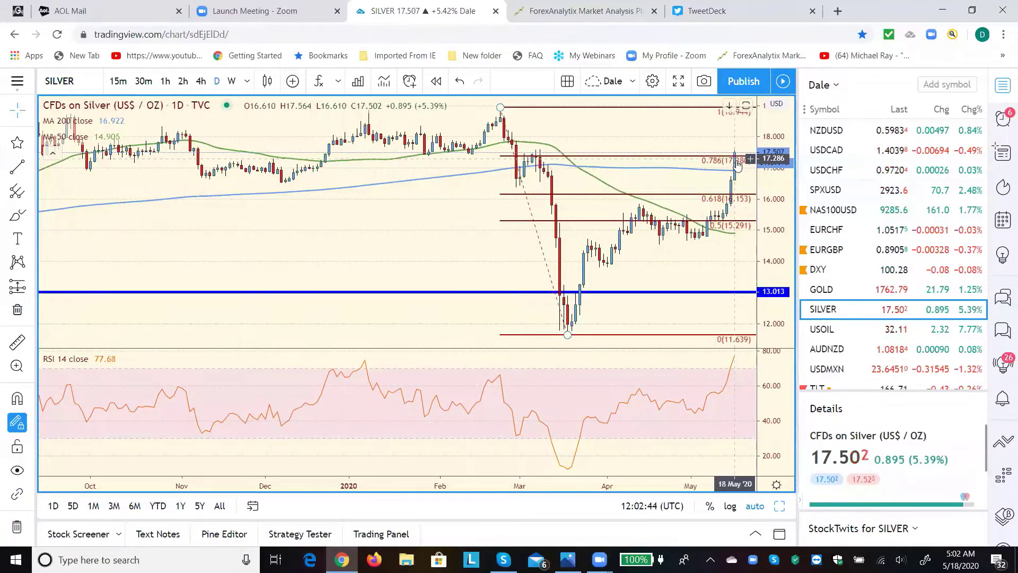
{"action": "mouse_move", "coordinate": [843, 290]}
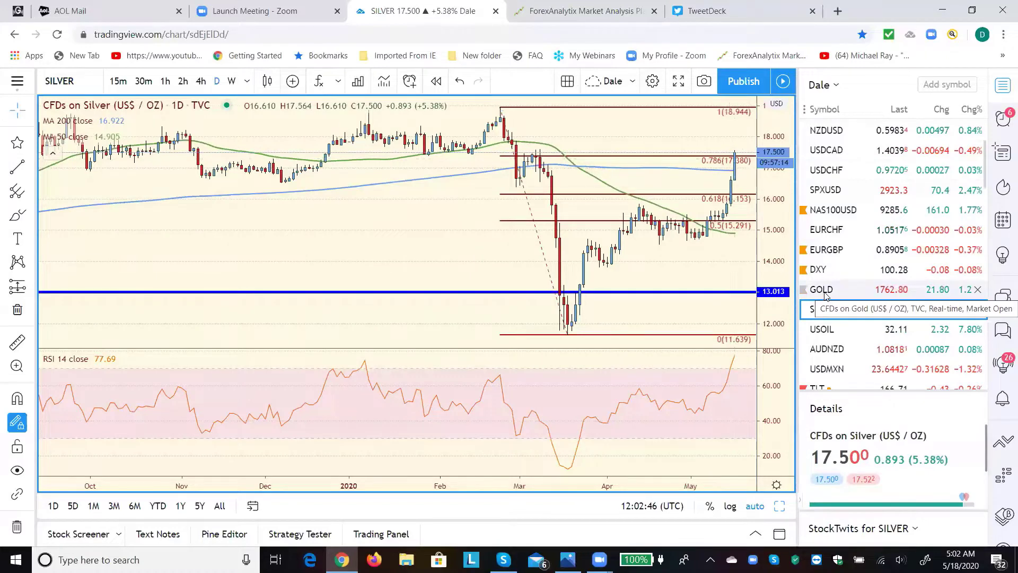
Load GOLD from the watchlist and set it to 1-hour candles
{"action": "left_click", "coordinate": [824, 291]}
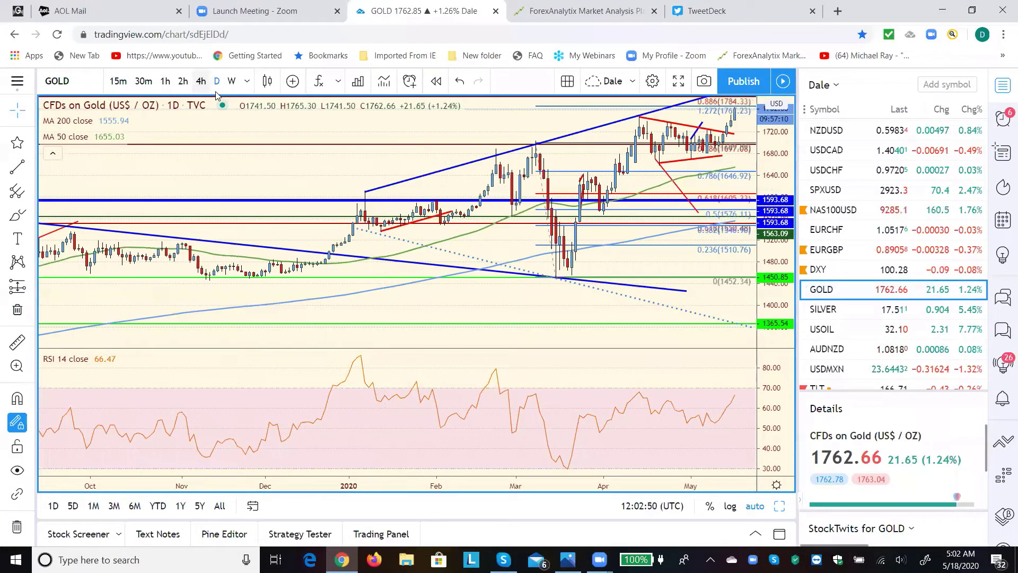
{"action": "left_click", "coordinate": [202, 82]}
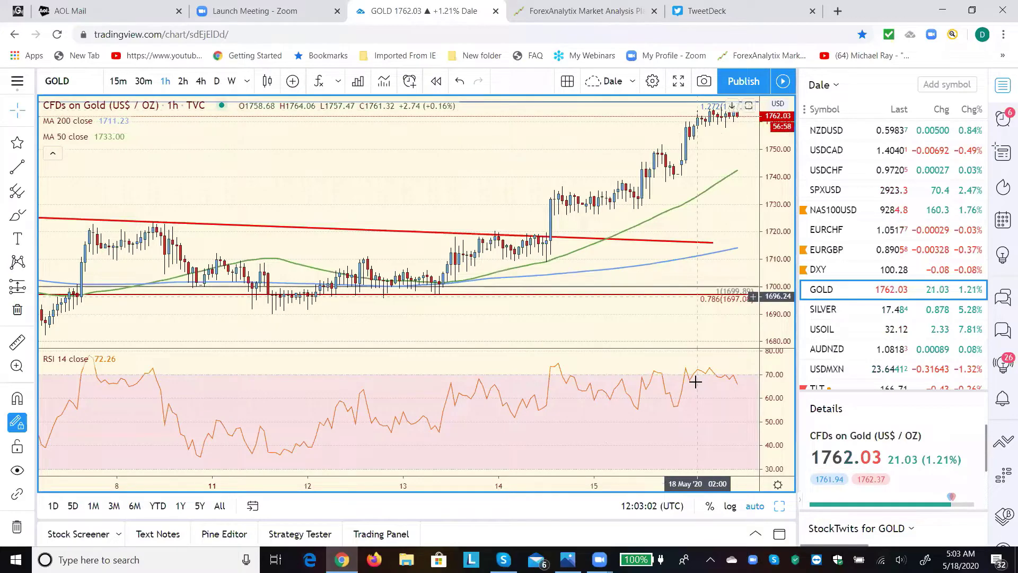
{"action": "mouse_move", "coordinate": [695, 382]}
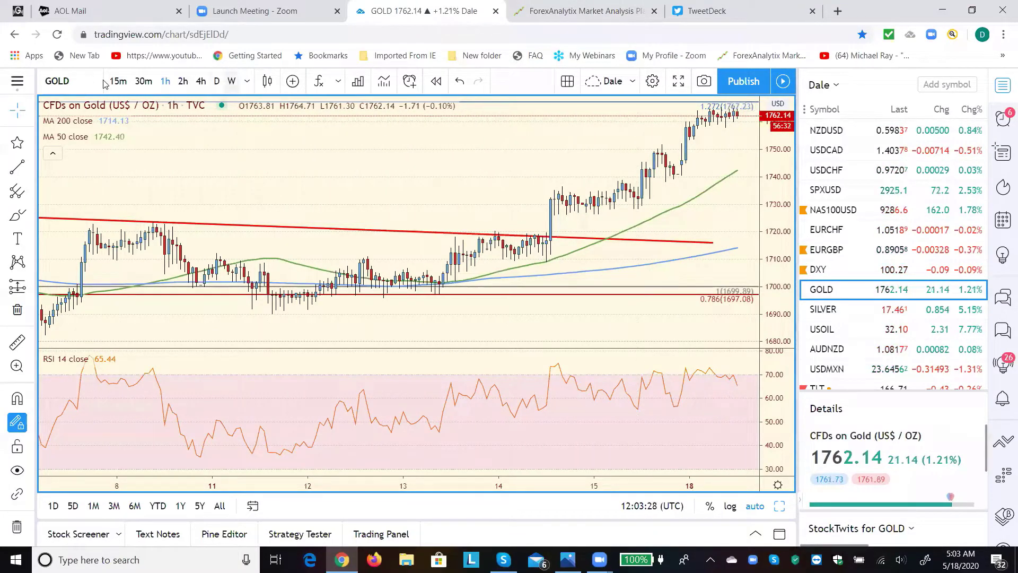
Move the GOLD chart to the 4h timeframe to show its converging trendlines
{"action": "left_click", "coordinate": [216, 81]}
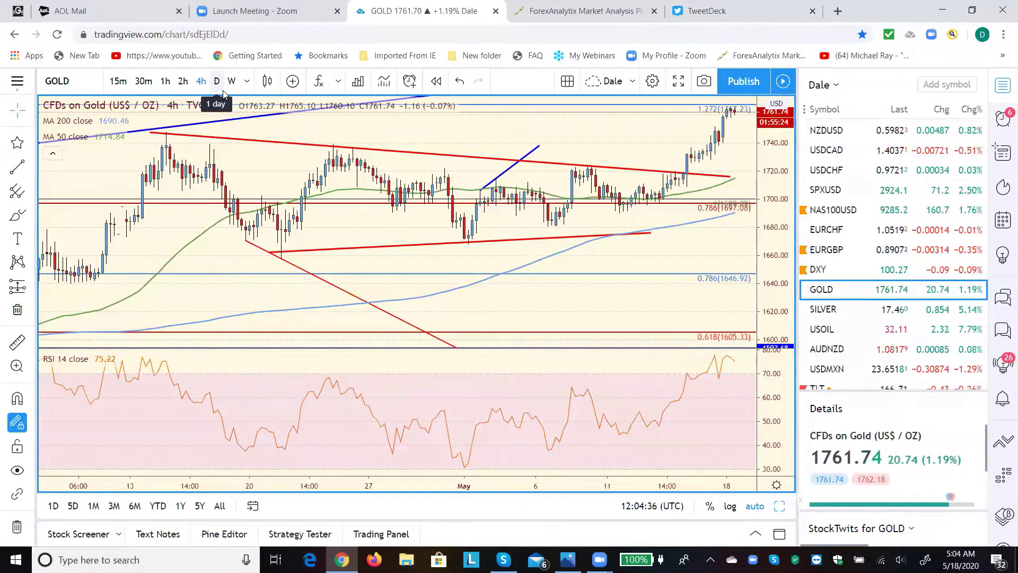
{"action": "left_click", "coordinate": [549, 17]}
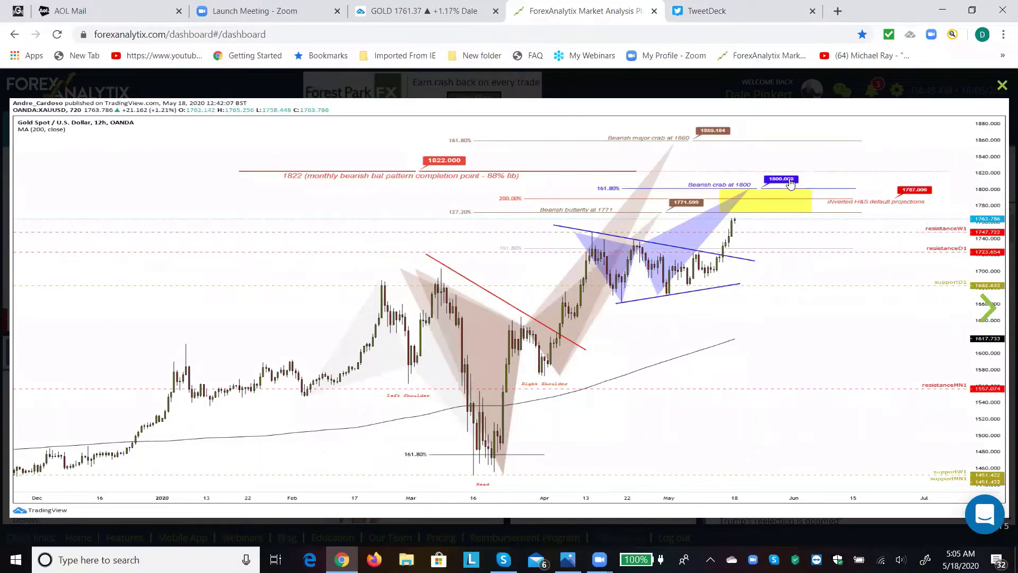
{"action": "left_click", "coordinate": [394, 18]}
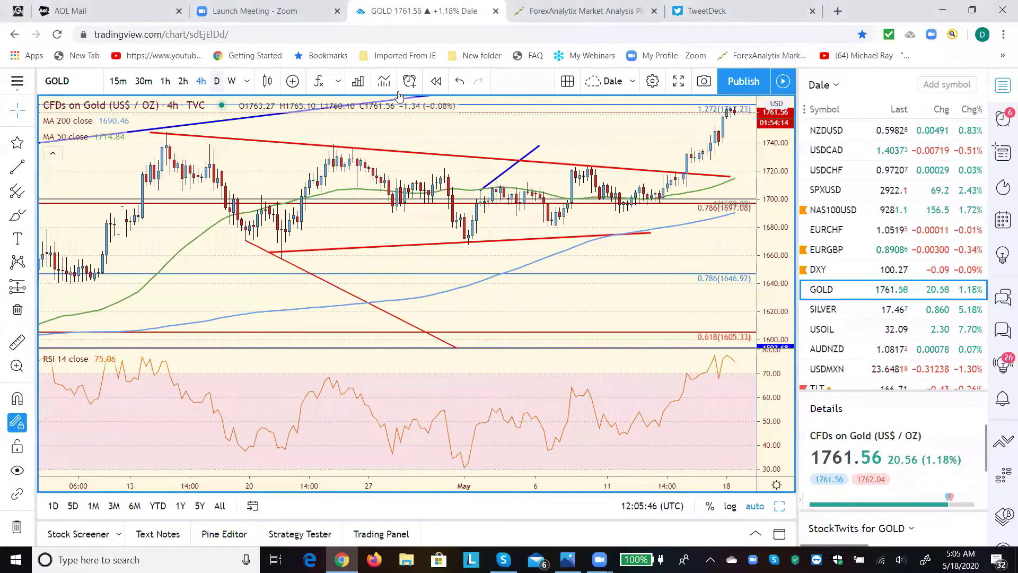
Set GOLD to daily candles with D, then load the DXY chart from the watchlist
{"action": "key", "text": "d"}
{"action": "key", "text": "Return"}
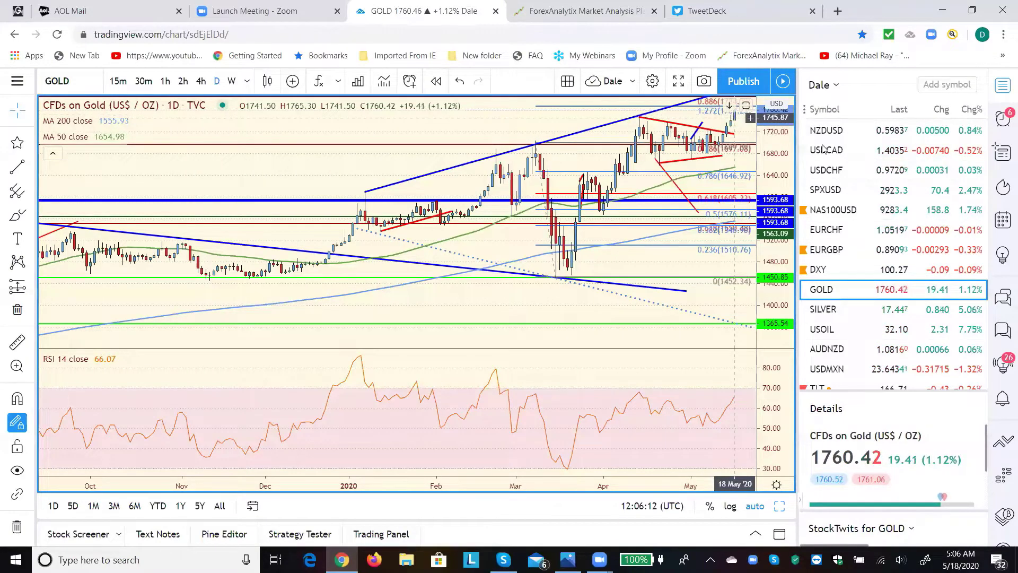
{"action": "left_click", "coordinate": [823, 271]}
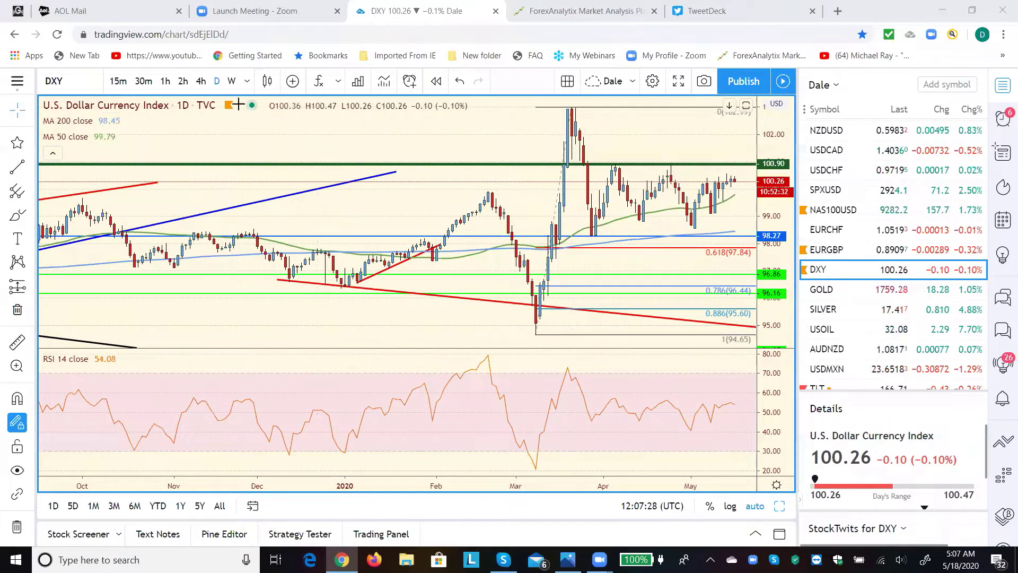
Change the DXY chart from daily to 1-hour candles
{"action": "left_click", "coordinate": [164, 81]}
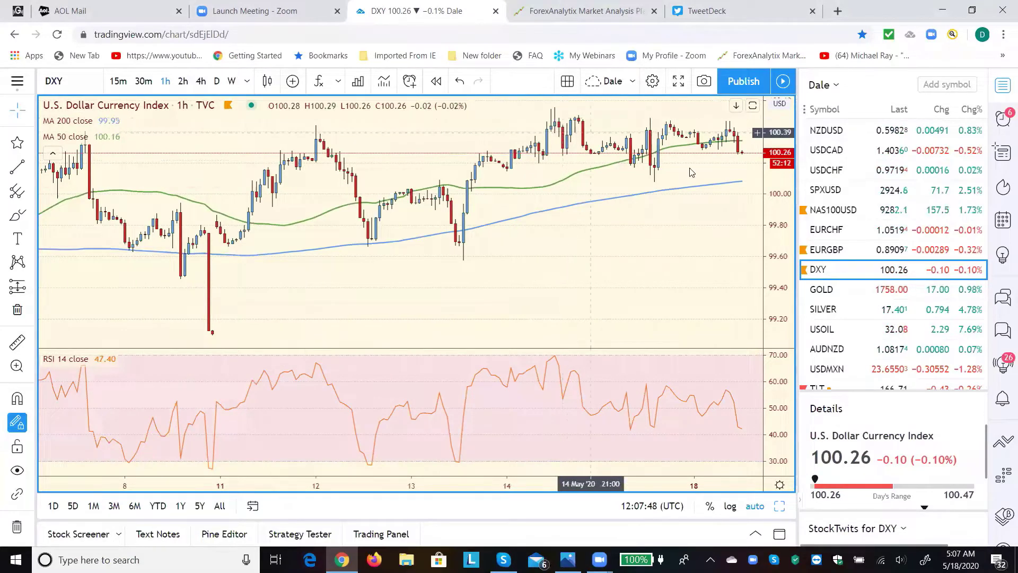
{"action": "mouse_move", "coordinate": [833, 209]}
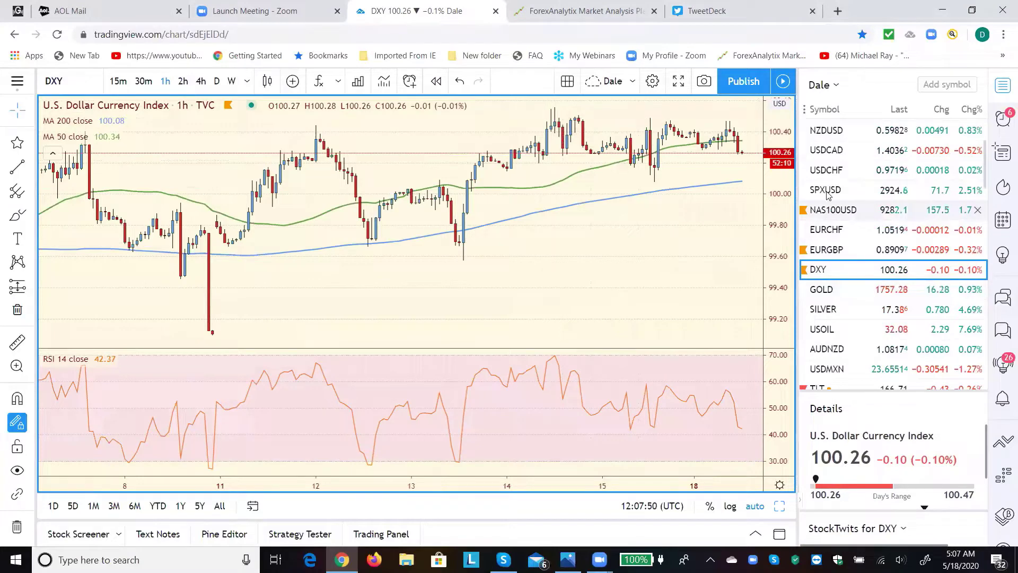
Look at SPXUSD, then NAS100USD, and return to the SPXUSD hourly chart
{"action": "left_click", "coordinate": [827, 191]}
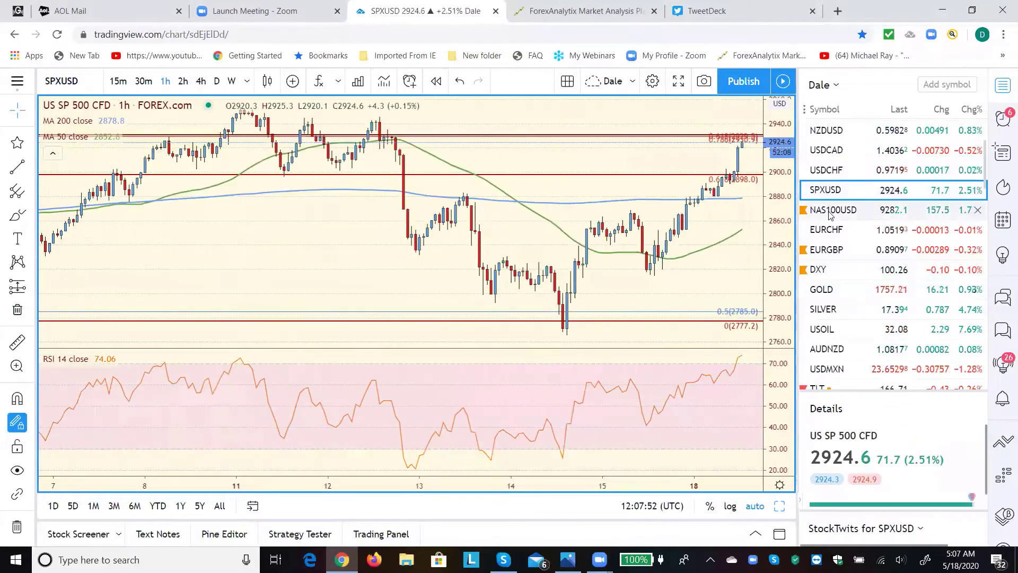
{"action": "left_click", "coordinate": [830, 211]}
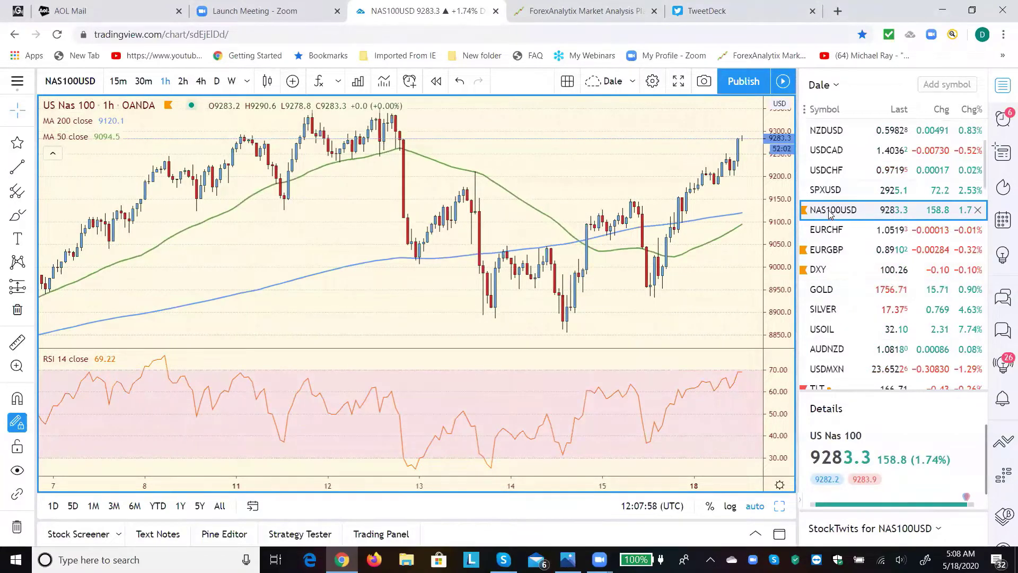
{"action": "left_click", "coordinate": [830, 191]}
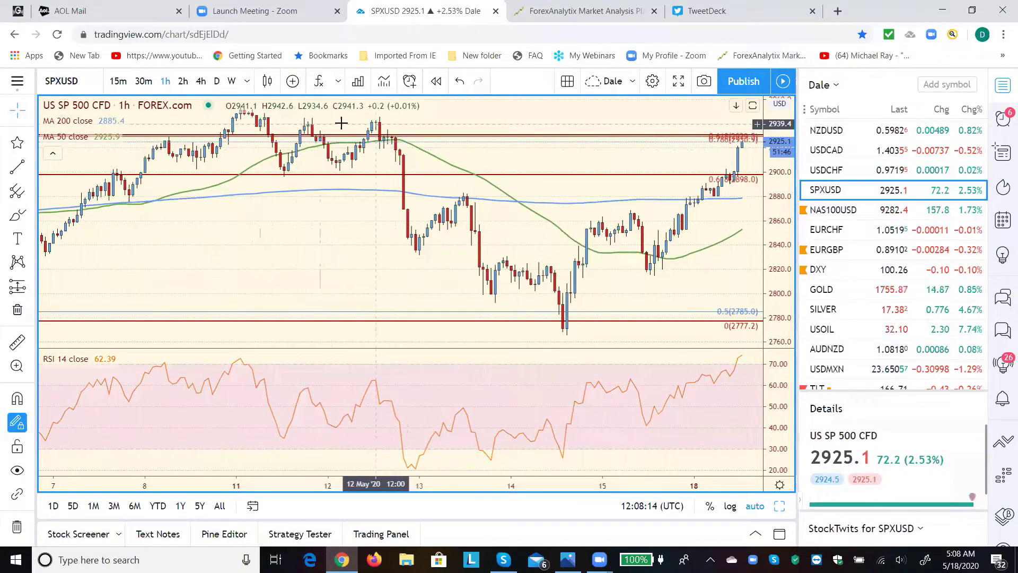
View SPXUSD on weekly candles, then change it to 4-hour candles
{"action": "left_click", "coordinate": [240, 91]}
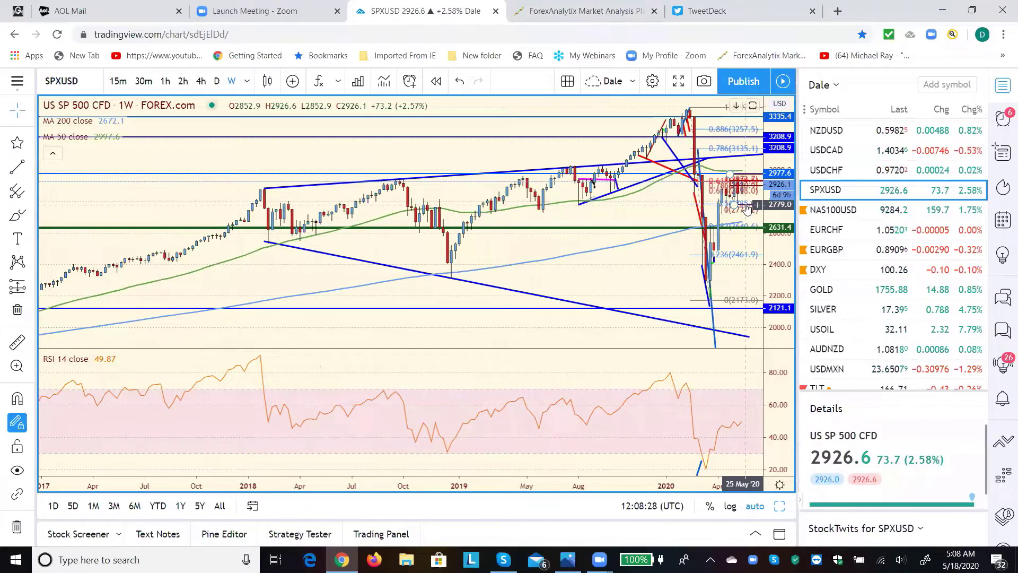
{"action": "mouse_move", "coordinate": [736, 191]}
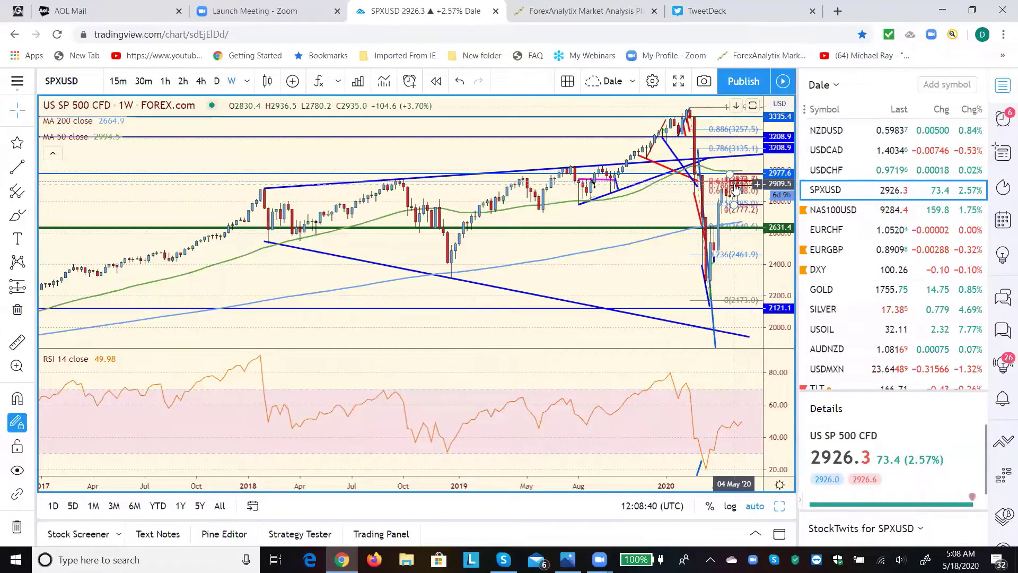
{"action": "left_click", "coordinate": [194, 91]}
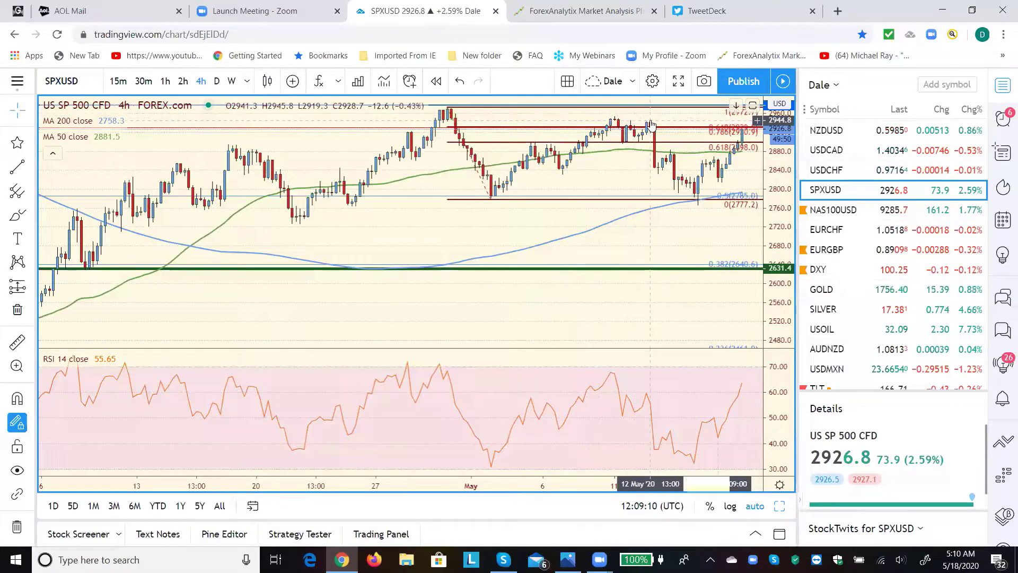
Open the USOIL (WTI crude) 4-hour chart from the watchlist
{"action": "left_click", "coordinate": [819, 330]}
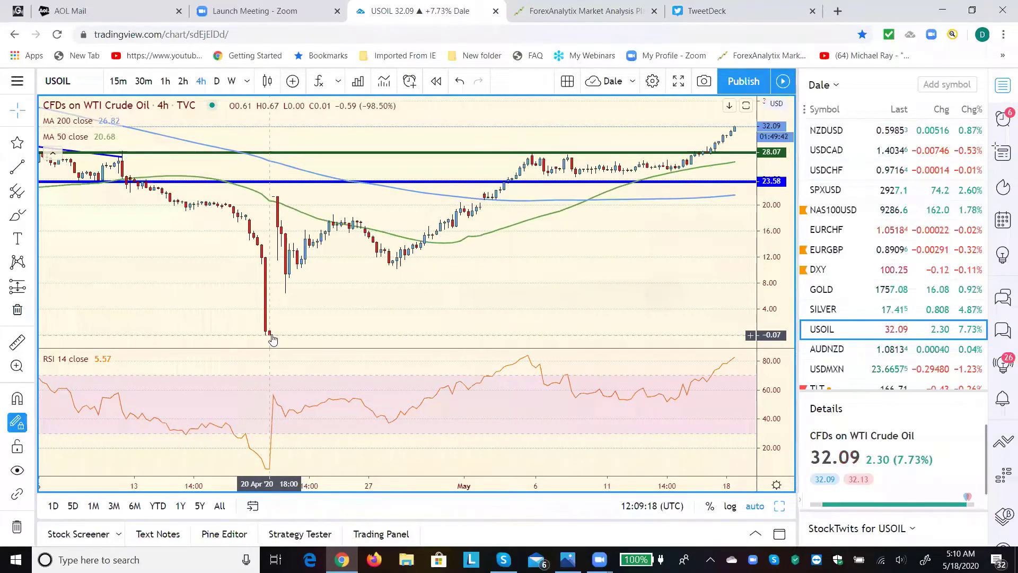
Put crude oil on daily candles, look at silver, then open the daily GOLD chart
{"action": "left_click", "coordinate": [216, 81]}
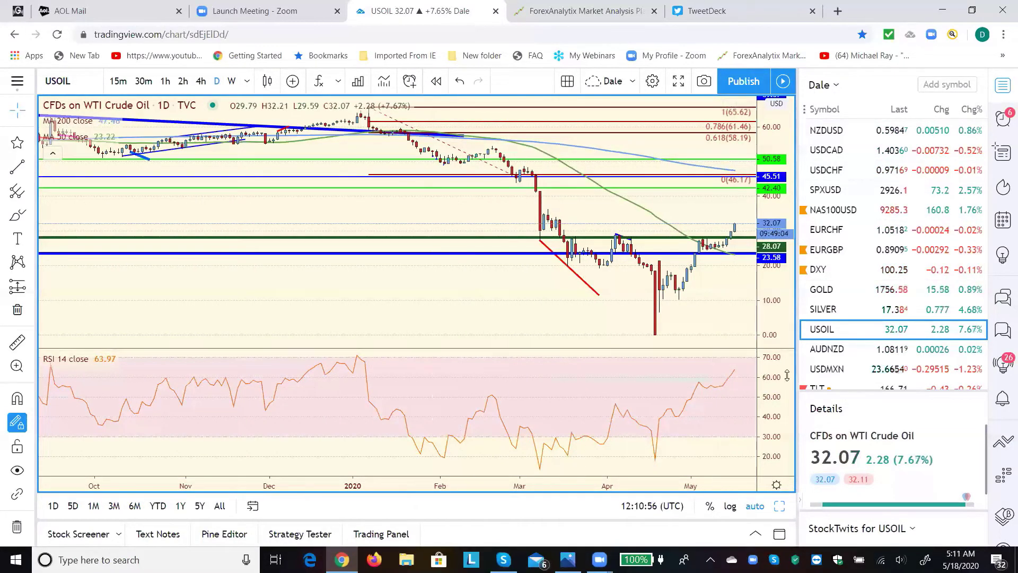
{"action": "left_click", "coordinate": [825, 312]}
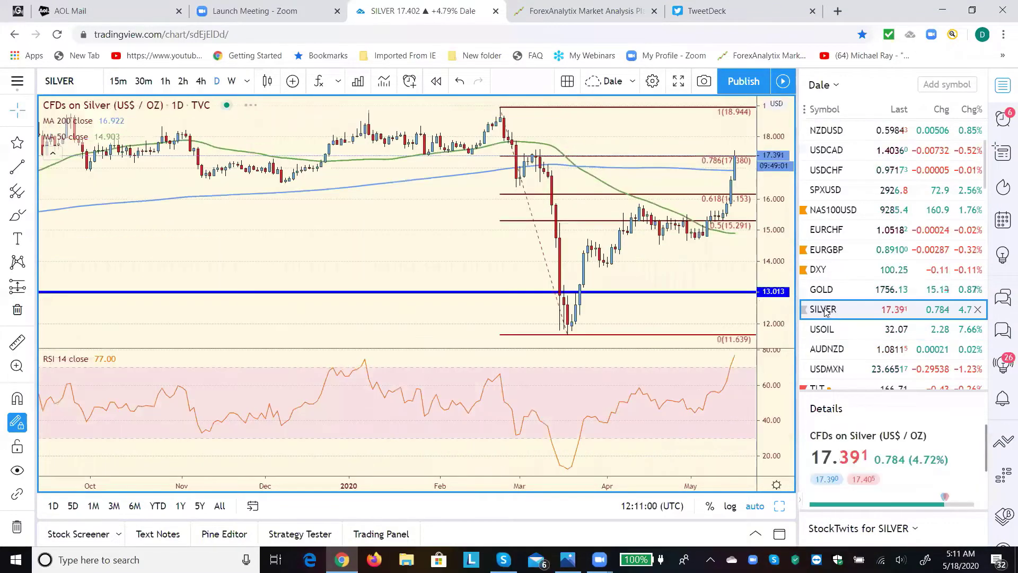
{"action": "left_click", "coordinate": [823, 290]}
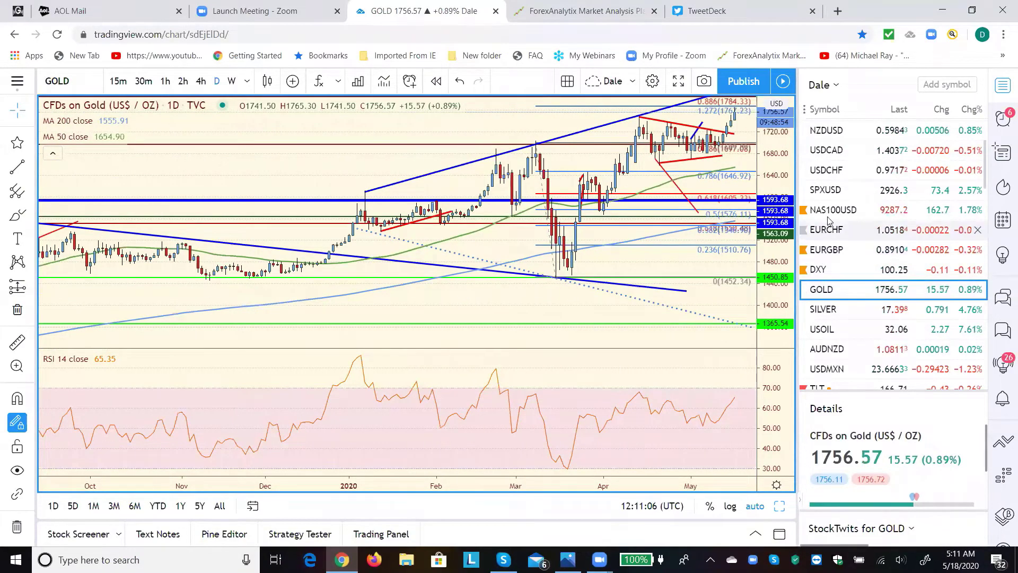
{"action": "left_click", "coordinate": [825, 190]}
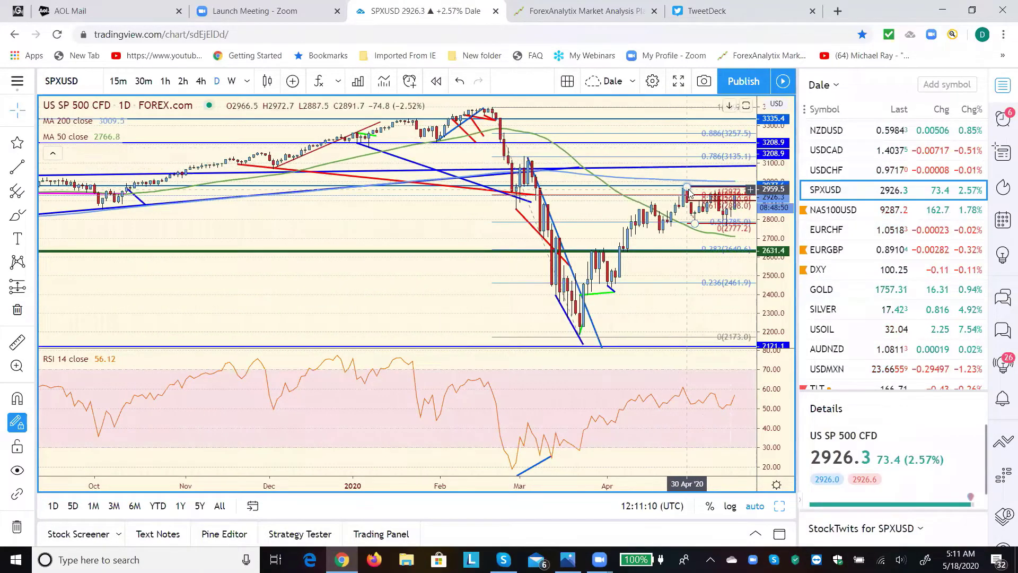
{"action": "left_click", "coordinate": [688, 192]}
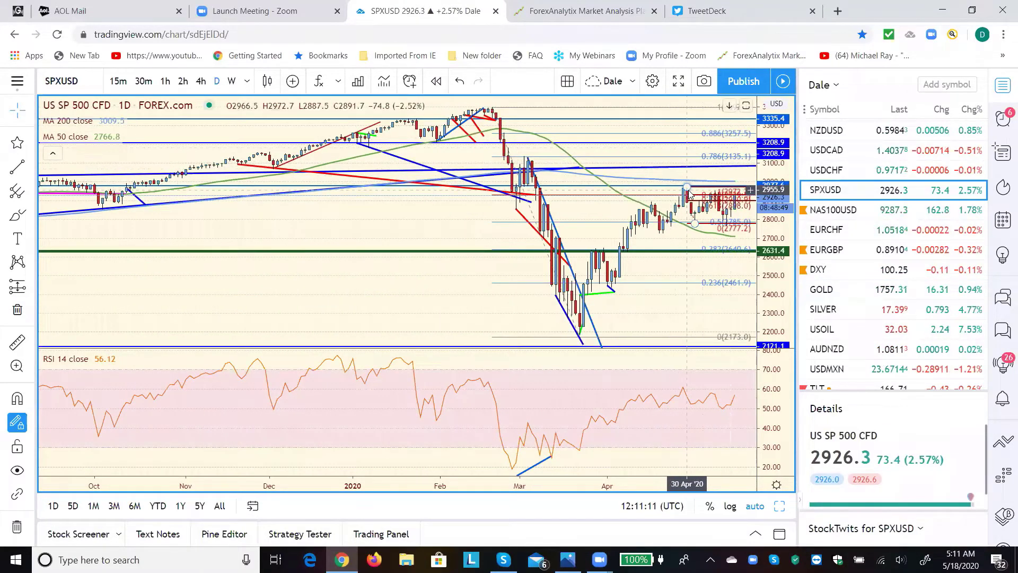
{"action": "left_click", "coordinate": [821, 290]}
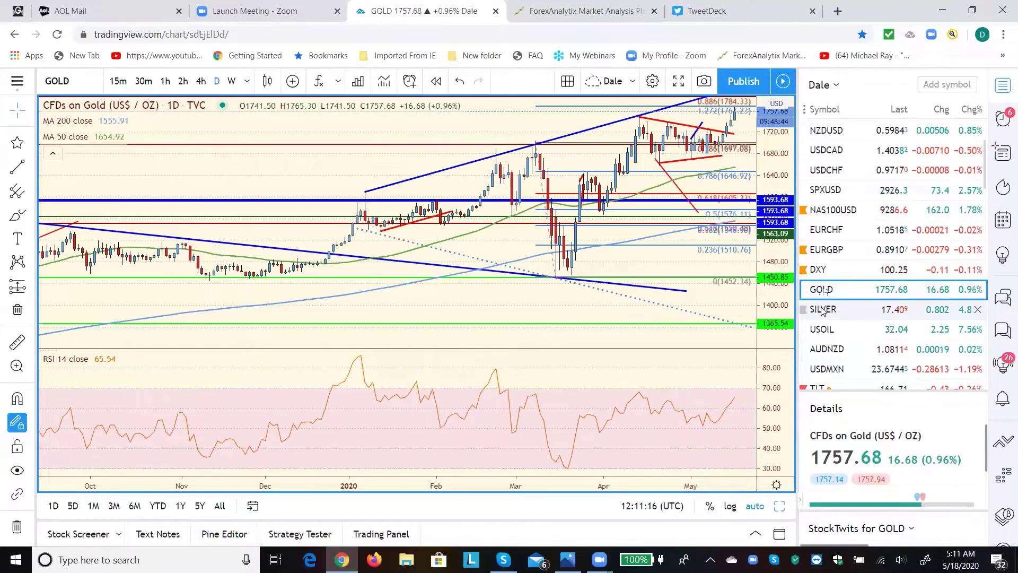
{"action": "left_click", "coordinate": [821, 309]}
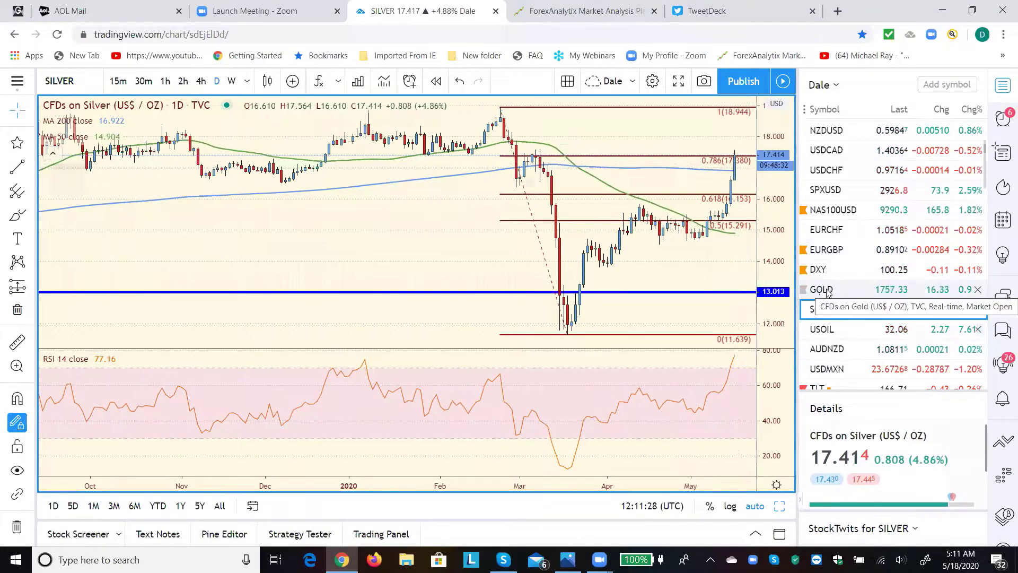
{"action": "left_click", "coordinate": [826, 291]}
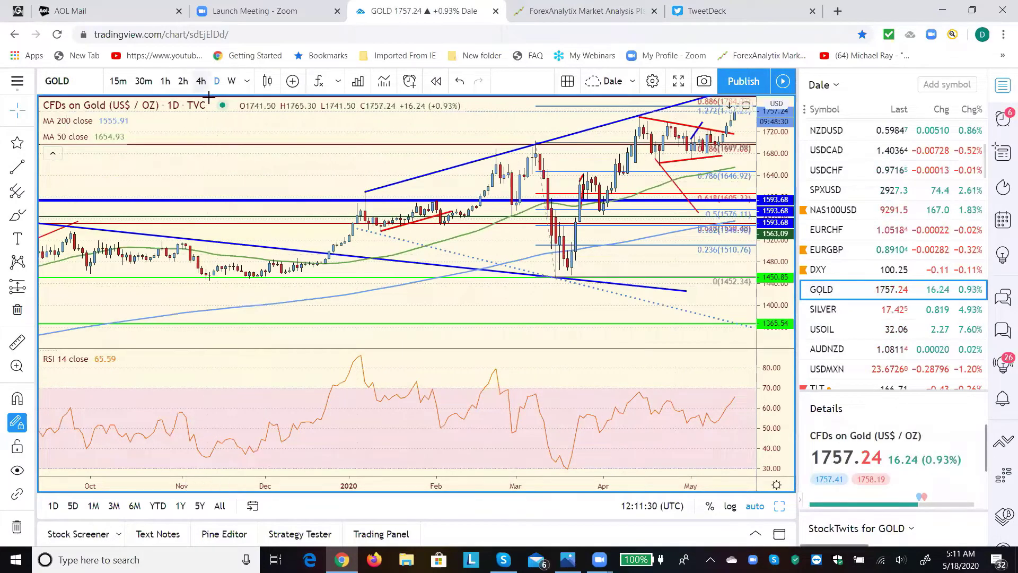
Put GOLD on 4-hour candles and select the upper red trendline
{"action": "left_click", "coordinate": [202, 85]}
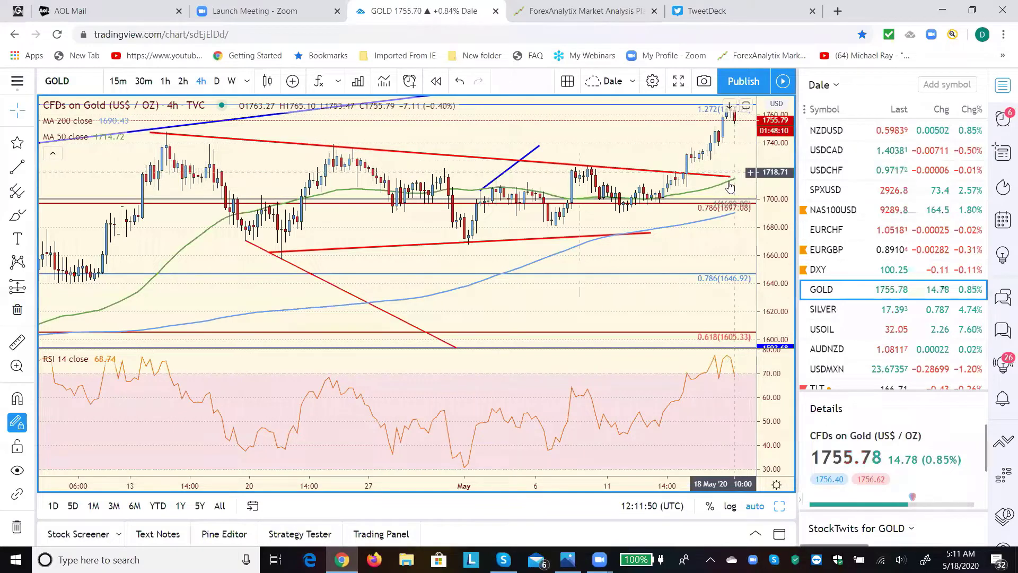
{"action": "left_click", "coordinate": [734, 180]}
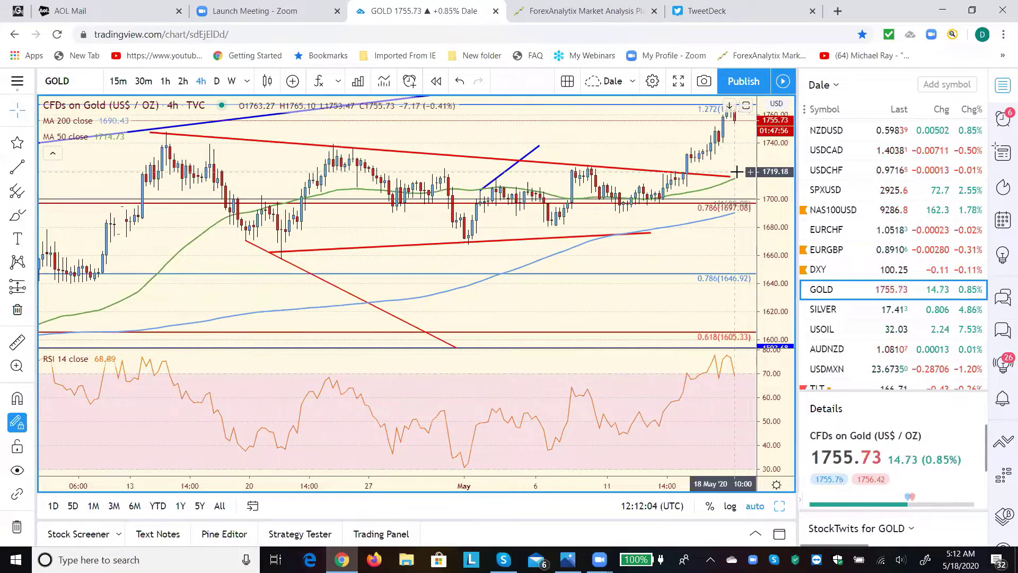
{"action": "mouse_move", "coordinate": [826, 149]}
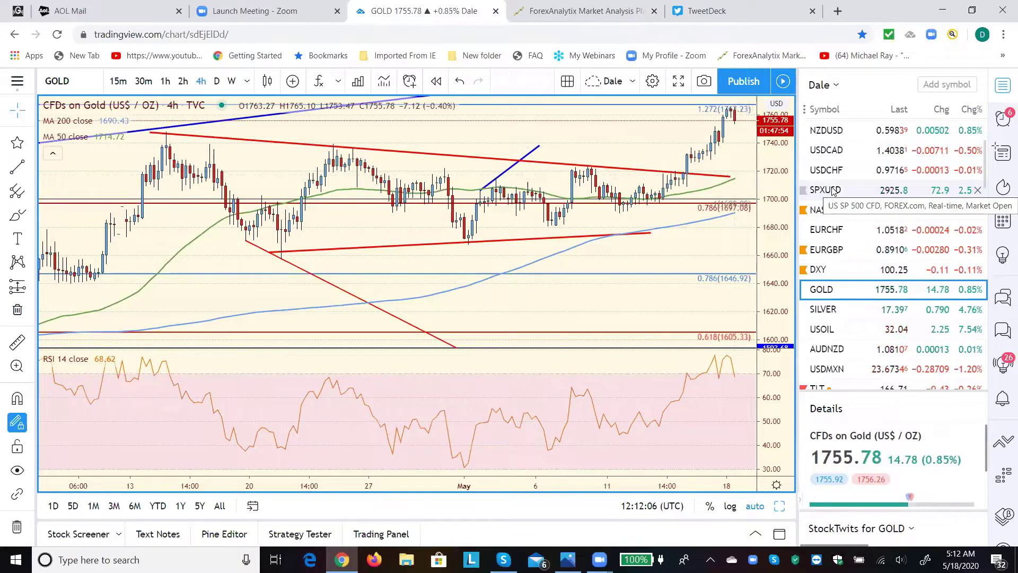
On USDCAD, lift the descending blue trendline's right end to 1.41143 and show daily candles
{"action": "left_click", "coordinate": [834, 151]}
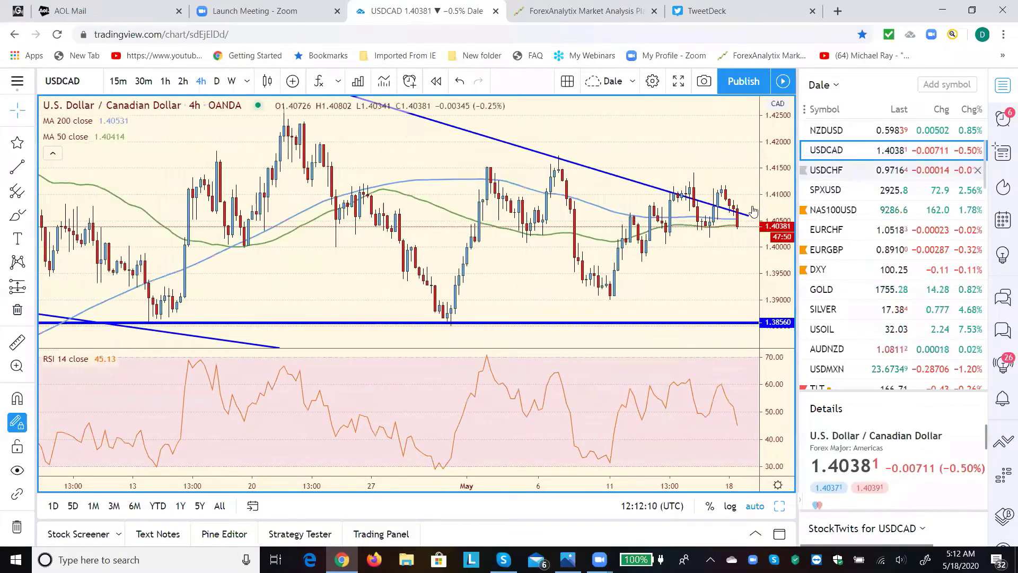
{"action": "left_click", "coordinate": [750, 204]}
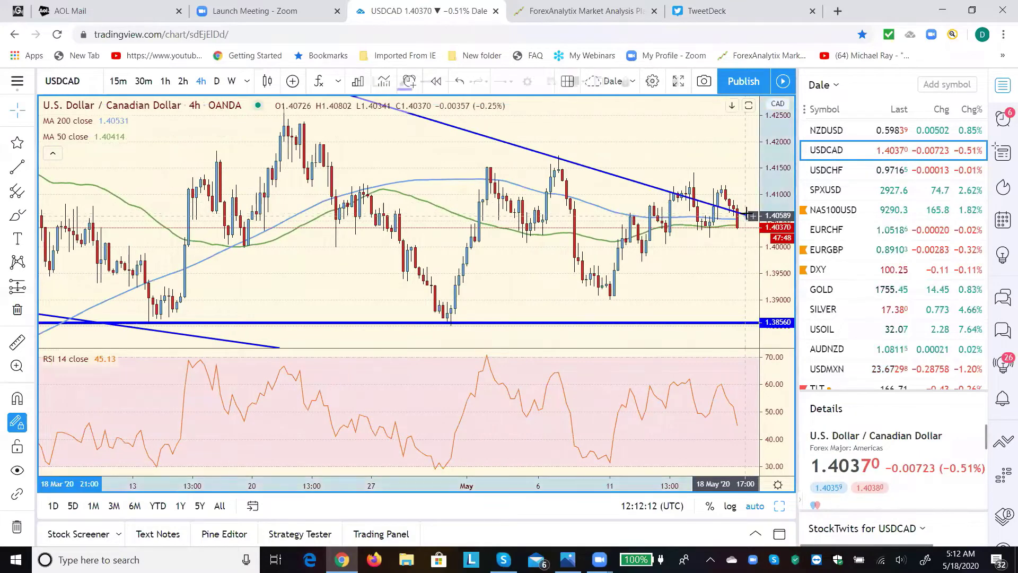
{"action": "left_click_drag", "start_coordinate": [750, 204], "coordinate": [753, 193]}
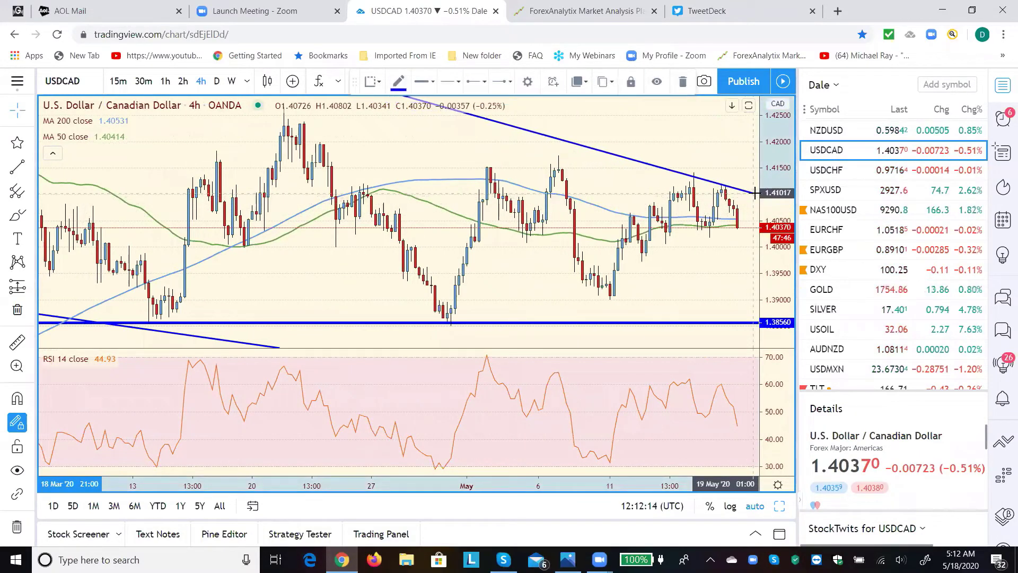
{"action": "left_click_drag", "start_coordinate": [754, 192], "coordinate": [754, 189]}
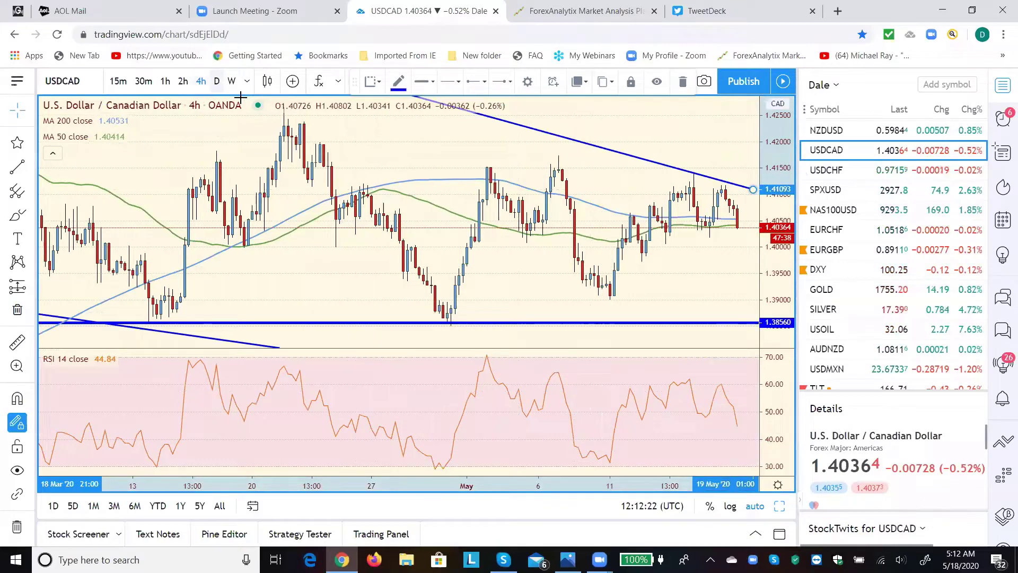
{"action": "left_click", "coordinate": [217, 80]}
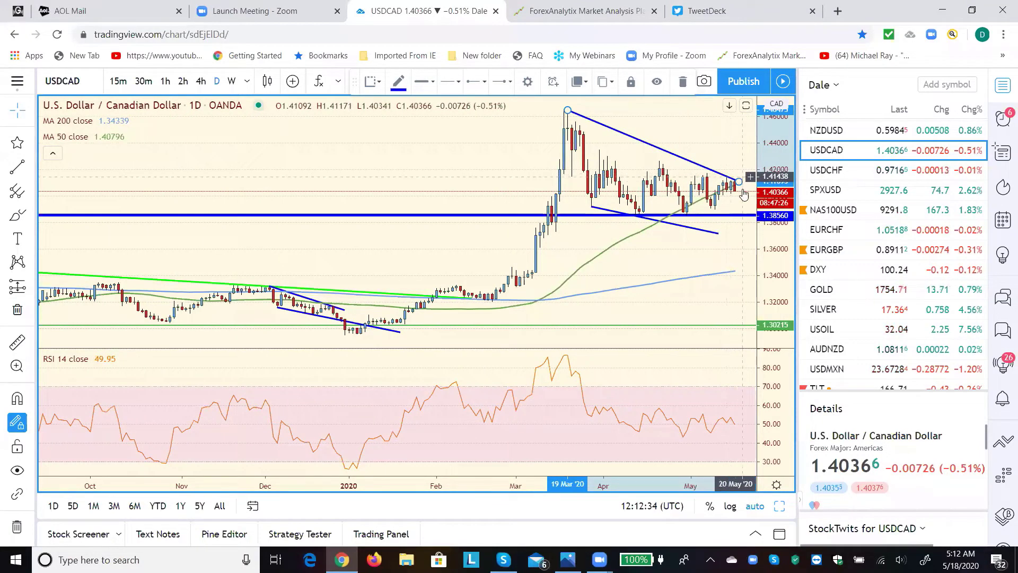
Move the horizontal blue support line from 1.3856 down to 1.38486, then up to 1.38636
{"action": "left_click", "coordinate": [736, 215]}
{"action": "left_click_drag", "start_coordinate": [737, 219], "coordinate": [740, 221]}
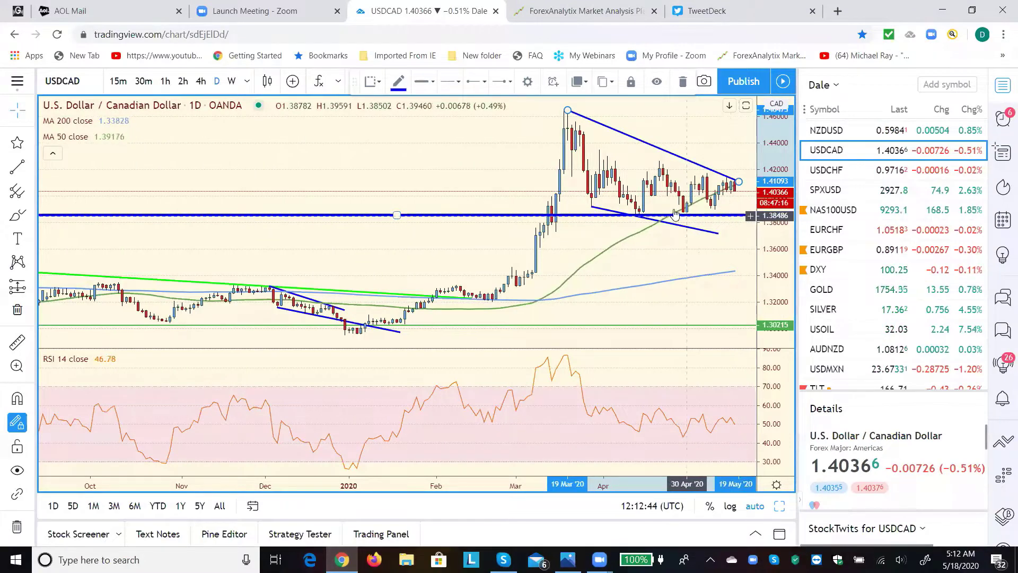
{"action": "mouse_move", "coordinate": [739, 220]}
{"action": "left_mouse_down"}
{"action": "mouse_move", "coordinate": [643, 218]}
{"action": "mouse_move", "coordinate": [749, 215]}
{"action": "left_mouse_up"}
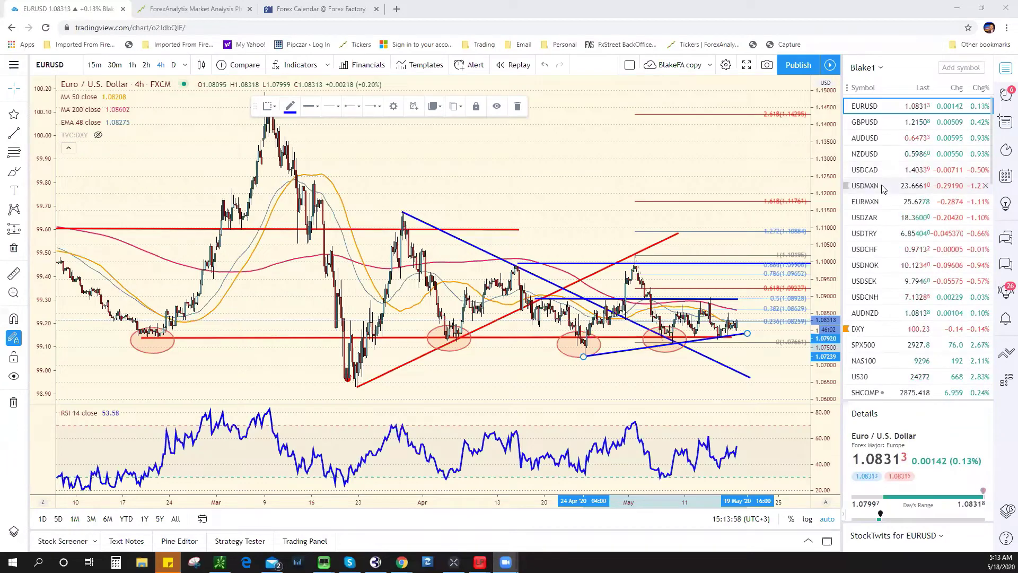
Open the USDMXN chart and set it to the 240-minute (4-hour) interval
{"action": "left_click", "coordinate": [882, 186]}
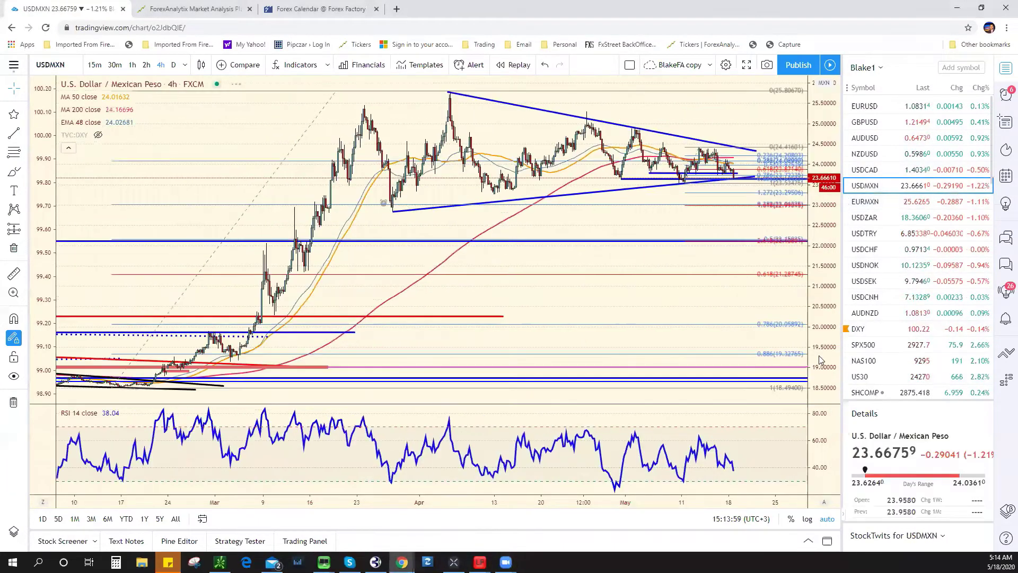
{"action": "scroll", "coordinate": [711, 345], "scroll_direction": "up", "scroll_amount": 1}
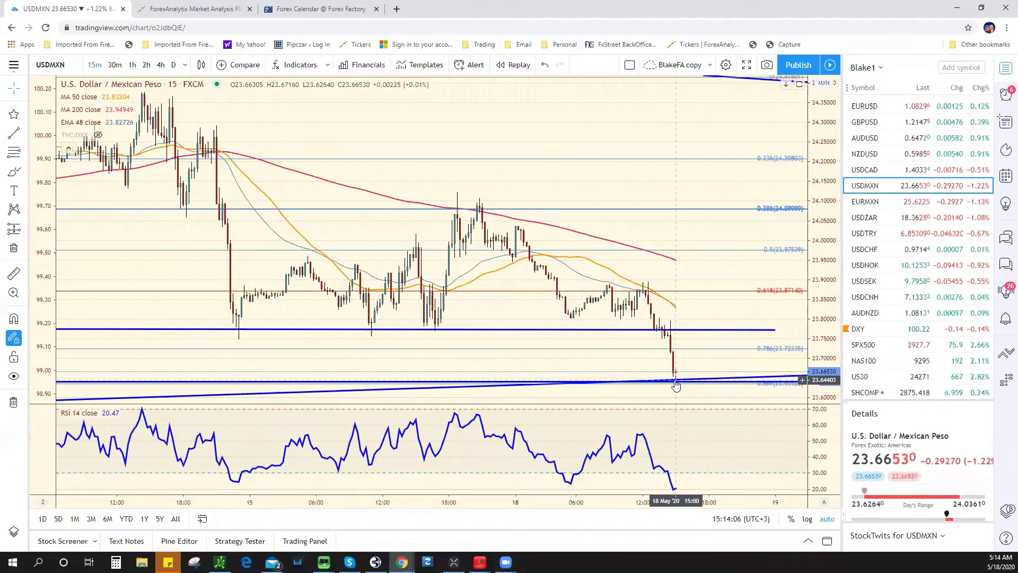
{"action": "scroll", "coordinate": [666, 366], "scroll_direction": "down", "scroll_amount": 1}
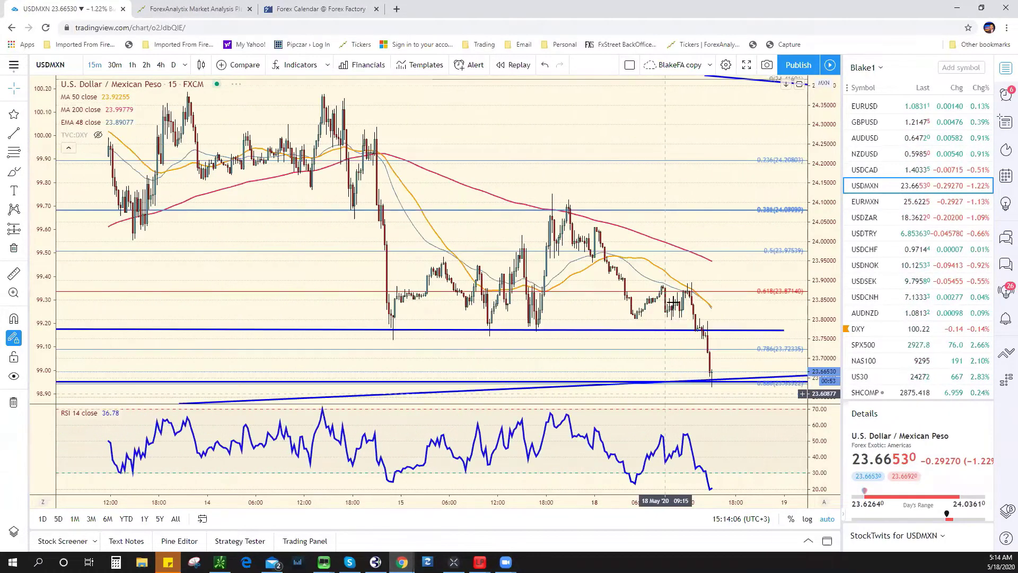
{"action": "scroll", "coordinate": [711, 356], "scroll_direction": "down", "scroll_amount": 1}
{"action": "scroll", "coordinate": [734, 365], "scroll_direction": "down", "scroll_amount": 1}
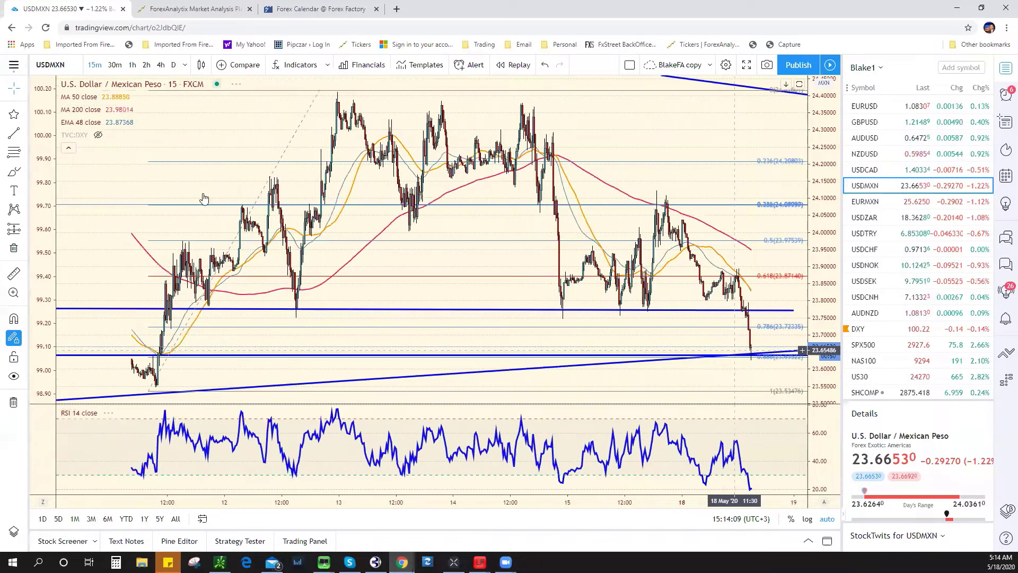
{"action": "scroll", "coordinate": [204, 199], "scroll_direction": "down", "scroll_amount": 1}
{"action": "type", "text": "240"}
{"action": "key", "text": "Return"}
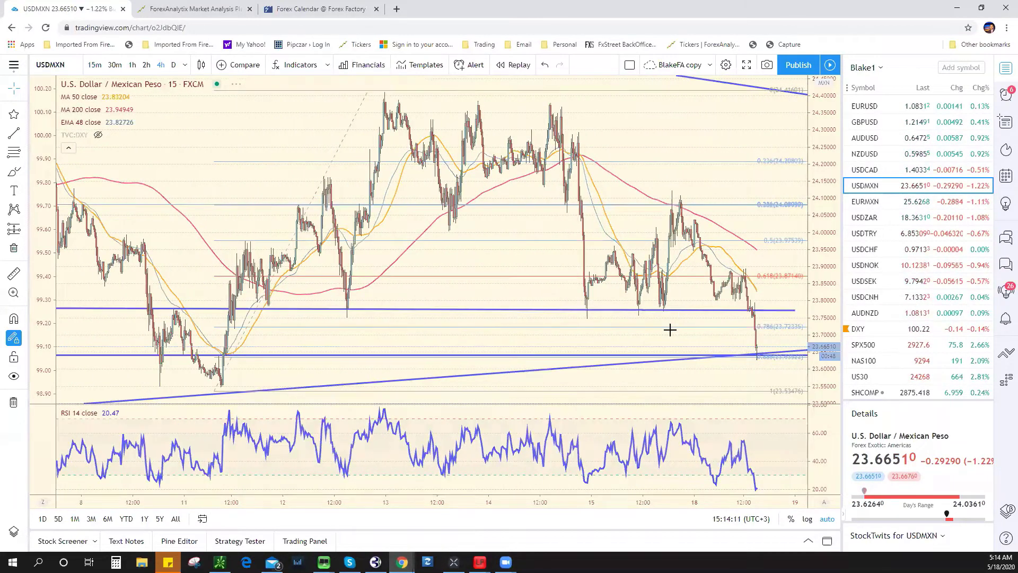
{"action": "scroll", "coordinate": [706, 269], "scroll_direction": "up", "scroll_amount": 1}
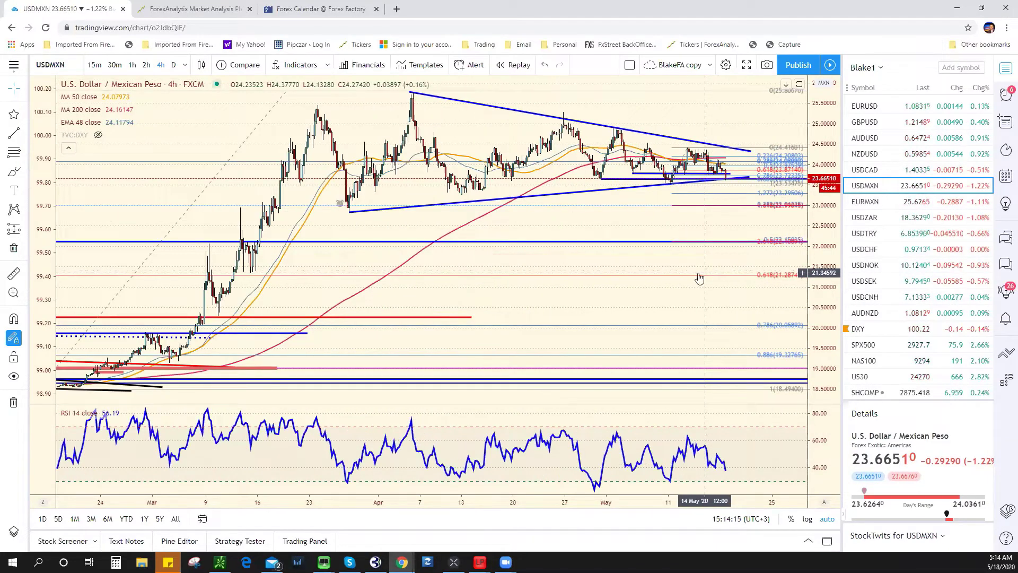
{"action": "scroll", "coordinate": [625, 303], "scroll_direction": "up", "scroll_amount": 1}
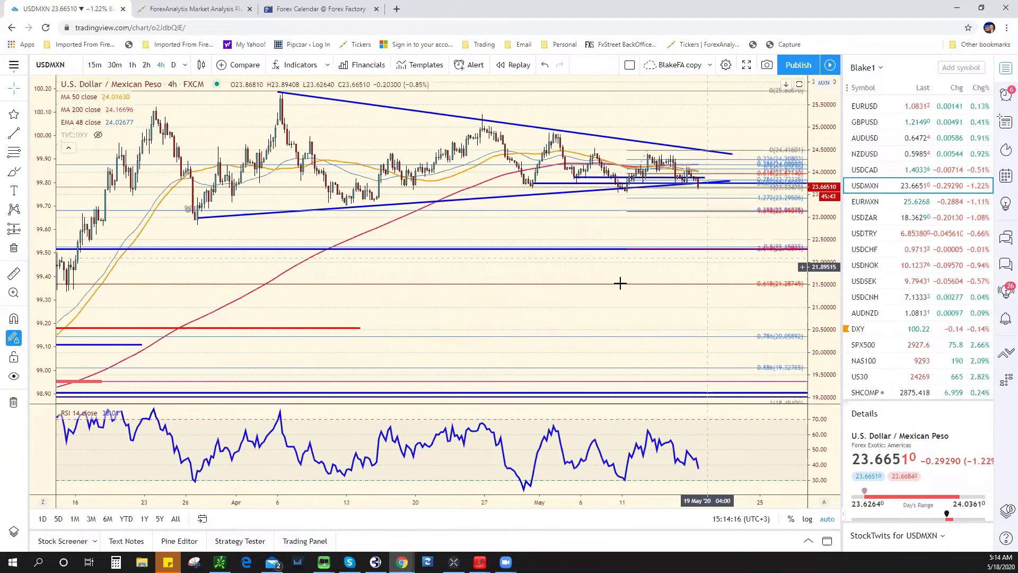
{"action": "scroll", "coordinate": [622, 289], "scroll_direction": "up", "scroll_amount": 2}
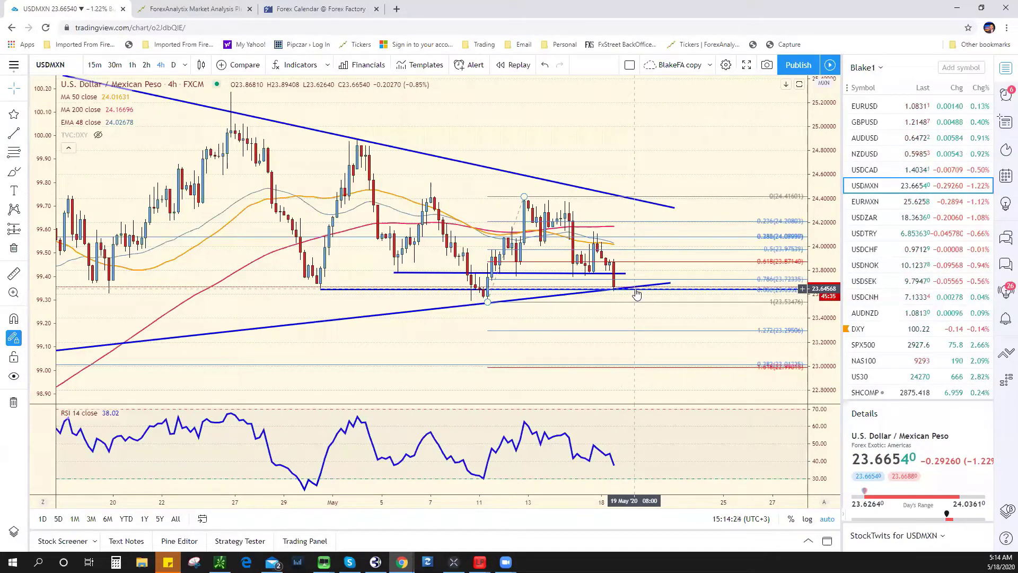
Select the lower rising trendline and the Fibonacci retracement, then zoom out the time axis
{"action": "left_click", "coordinate": [631, 291]}
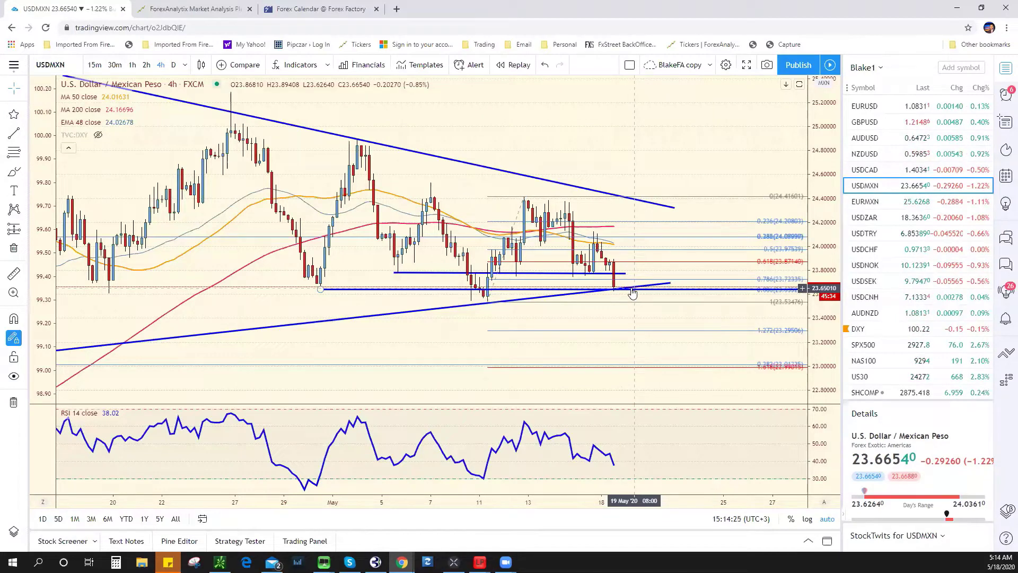
{"action": "left_click", "coordinate": [614, 293]}
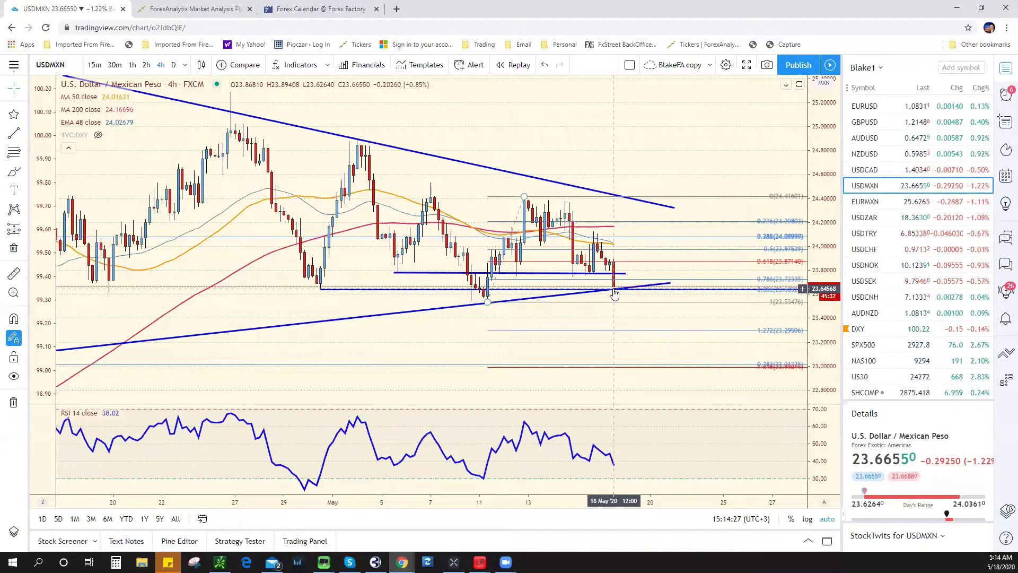
{"action": "left_click", "coordinate": [605, 295]}
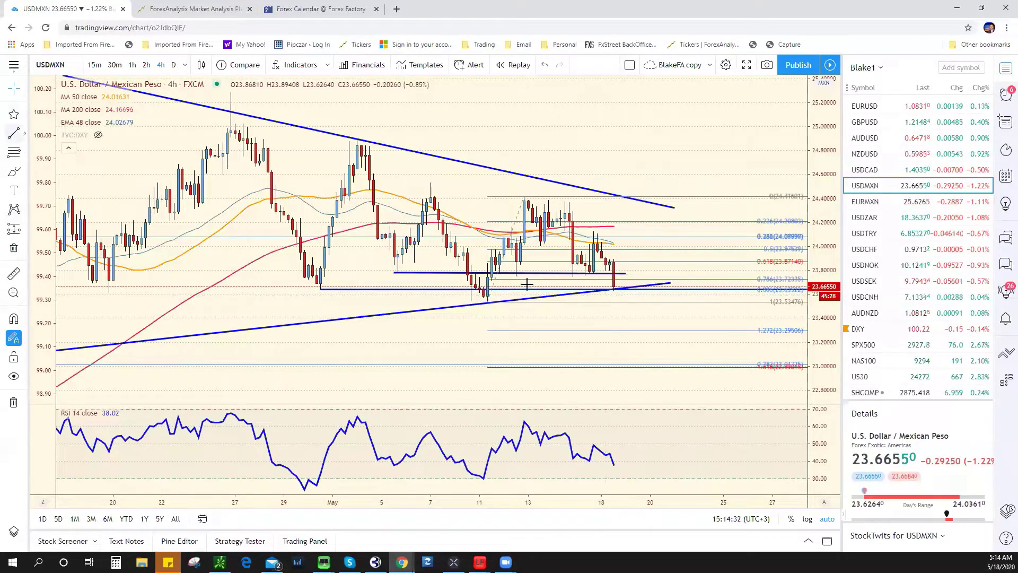
{"action": "left_click", "coordinate": [662, 302]}
{"action": "scroll", "coordinate": [653, 250], "scroll_direction": "down", "scroll_amount": 2}
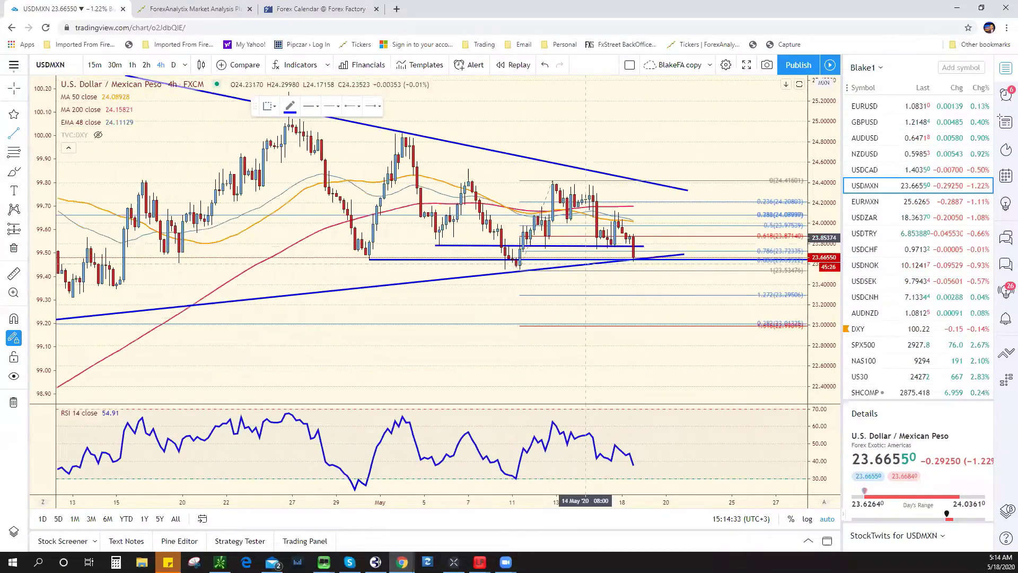
{"action": "scroll", "coordinate": [654, 250], "scroll_direction": "down", "scroll_amount": 2}
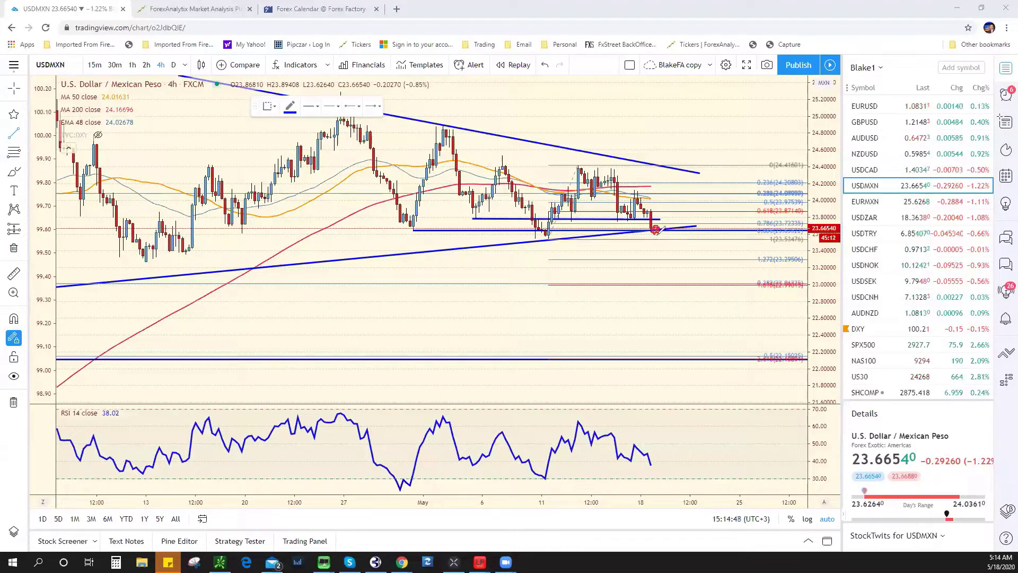
Draw red freehand projected price paths right of the latest USDMXN candles, ending with a long drop
{"action": "left_click_drag", "start_coordinate": [658, 235], "coordinate": [666, 235]}
{"action": "left_click_drag", "start_coordinate": [660, 214], "coordinate": [667, 213]}
{"action": "left_click_drag", "start_coordinate": [691, 241], "coordinate": [701, 263]}
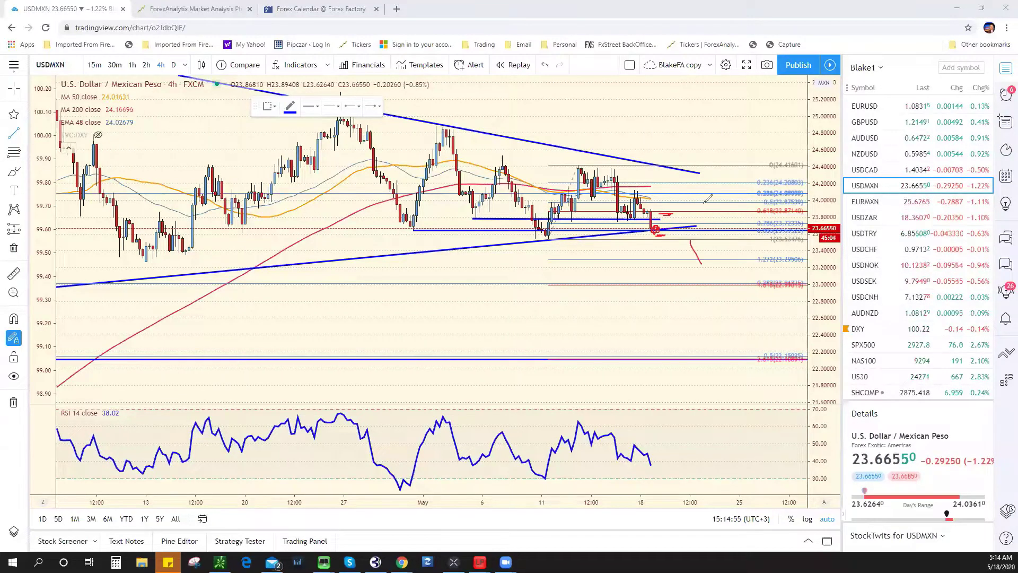
{"action": "left_click_drag", "start_coordinate": [703, 203], "coordinate": [734, 230]}
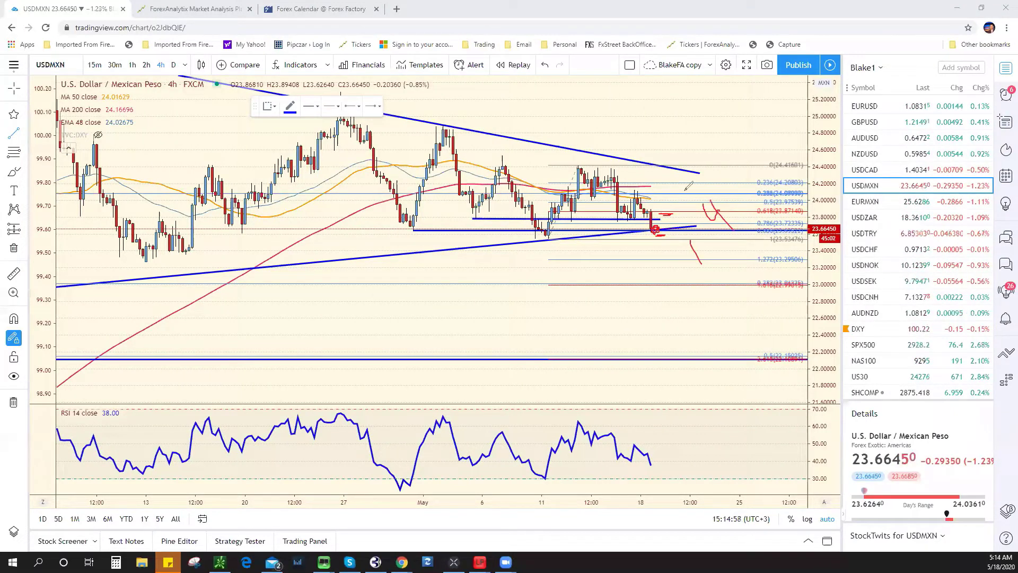
{"action": "left_click_drag", "start_coordinate": [676, 182], "coordinate": [751, 291]}
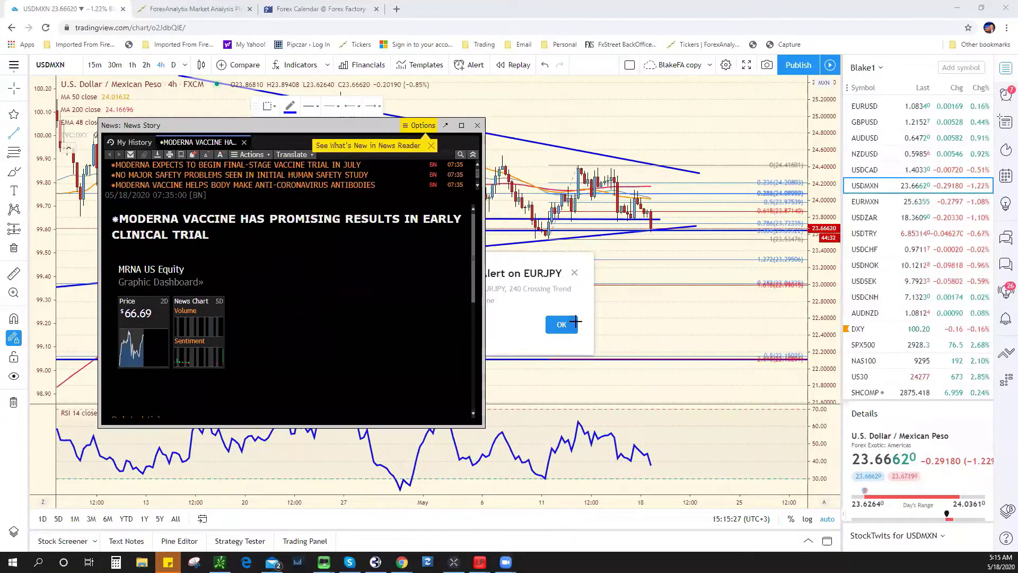
Dismiss the EURJPY trendline alert and close the Moderna news story window
{"action": "left_click", "coordinate": [774, 497]}
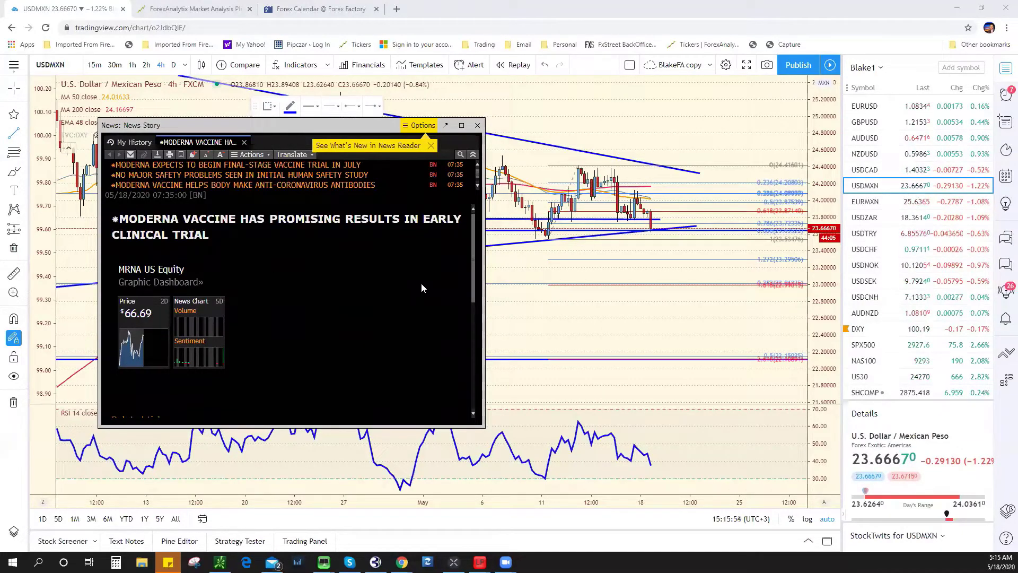
{"action": "left_click", "coordinate": [475, 127]}
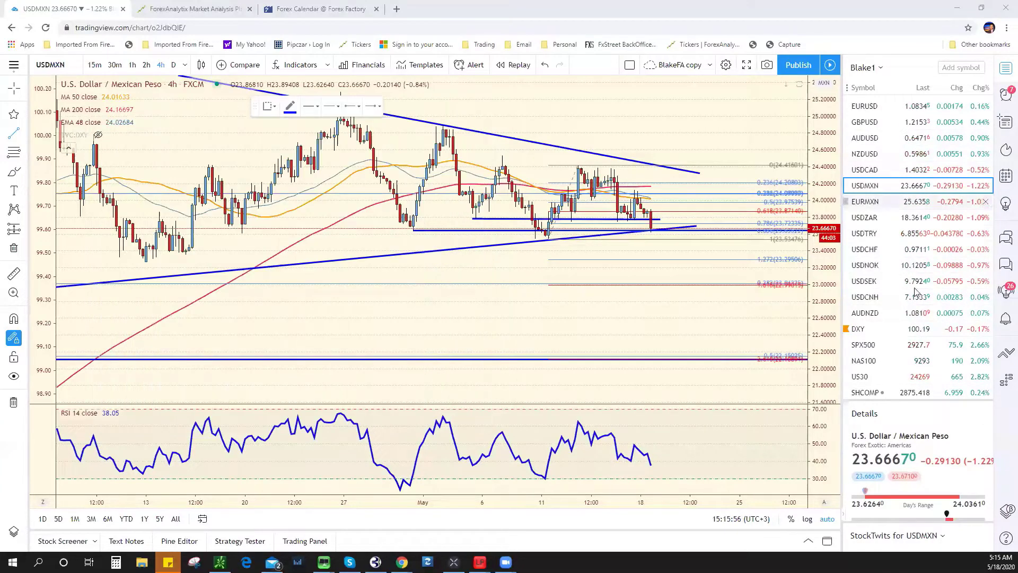
On SPX500, nudge the upper blue trendline's right end up, zoom out, then return to USDMXN
{"action": "left_click", "coordinate": [904, 350]}
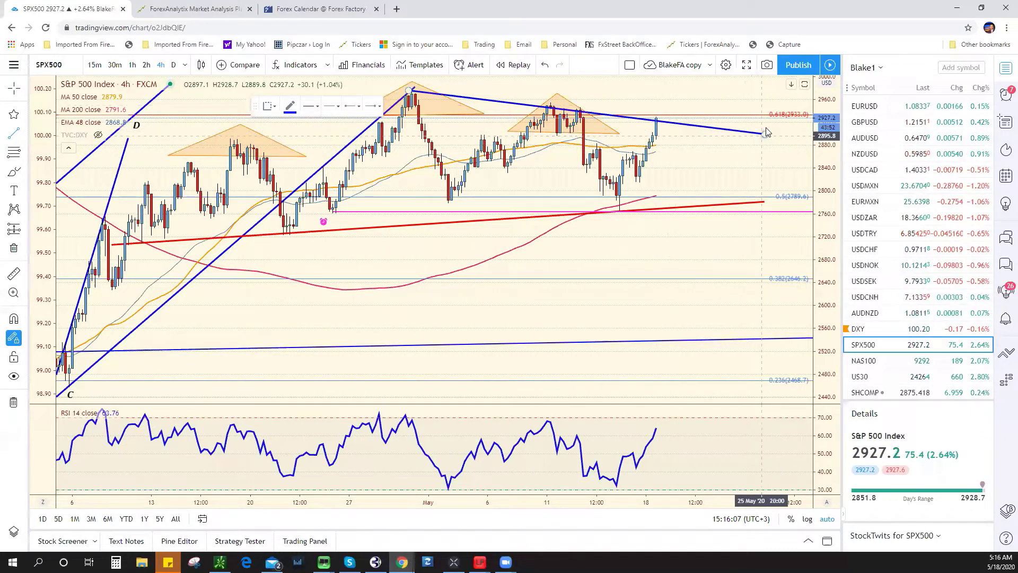
{"action": "left_click_drag", "start_coordinate": [767, 132], "coordinate": [766, 127]}
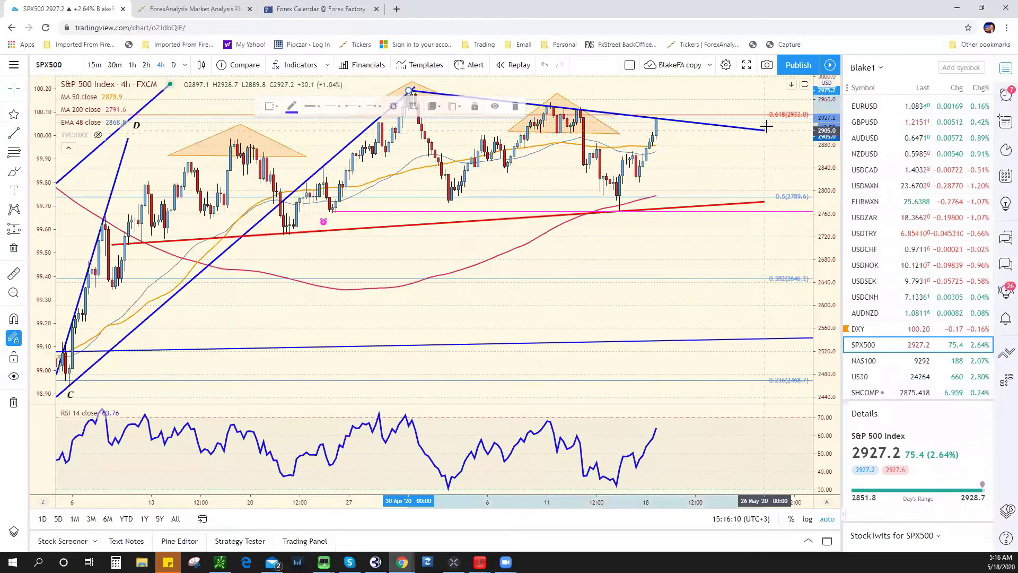
{"action": "scroll", "coordinate": [699, 212], "scroll_direction": "down", "scroll_amount": 3}
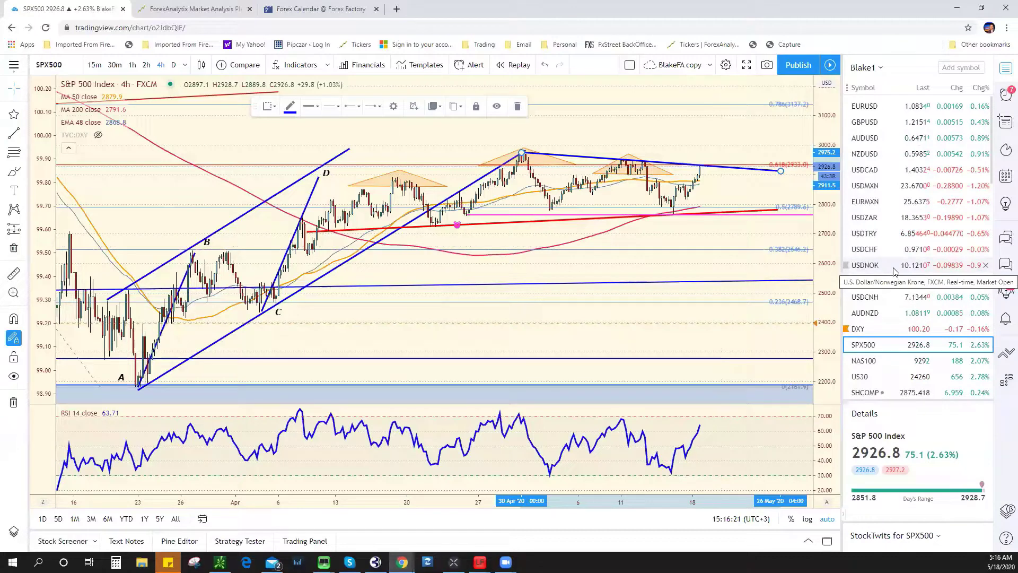
{"action": "left_click", "coordinate": [901, 186]}
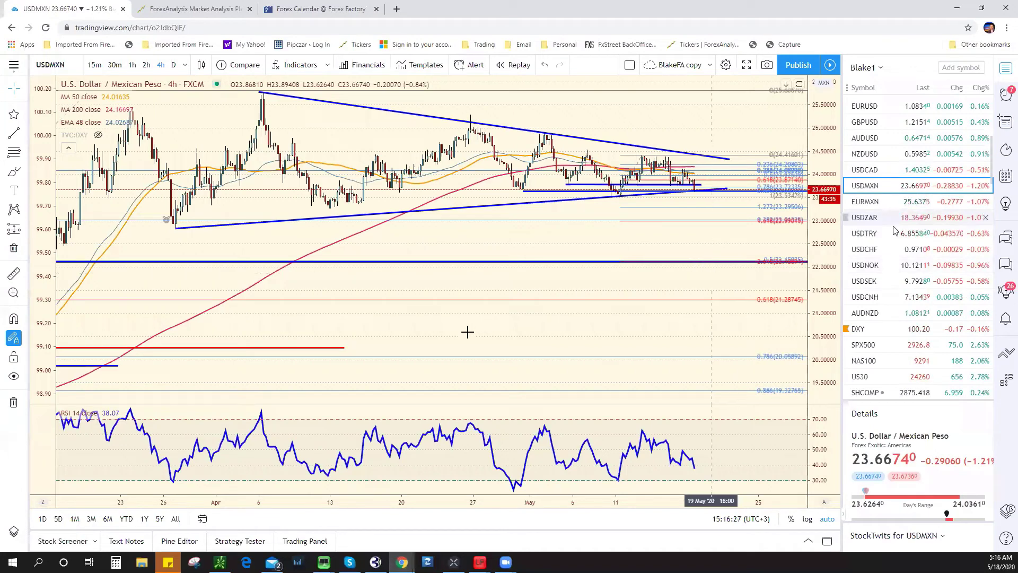
Zoom the USDMXN 4-hour chart in on the late April to May bars
{"action": "scroll", "coordinate": [579, 348], "scroll_direction": "up", "scroll_amount": 5}
{"action": "scroll", "coordinate": [594, 287], "scroll_direction": "up", "scroll_amount": 3}
{"action": "scroll", "coordinate": [594, 286], "scroll_direction": "down", "scroll_amount": 3}
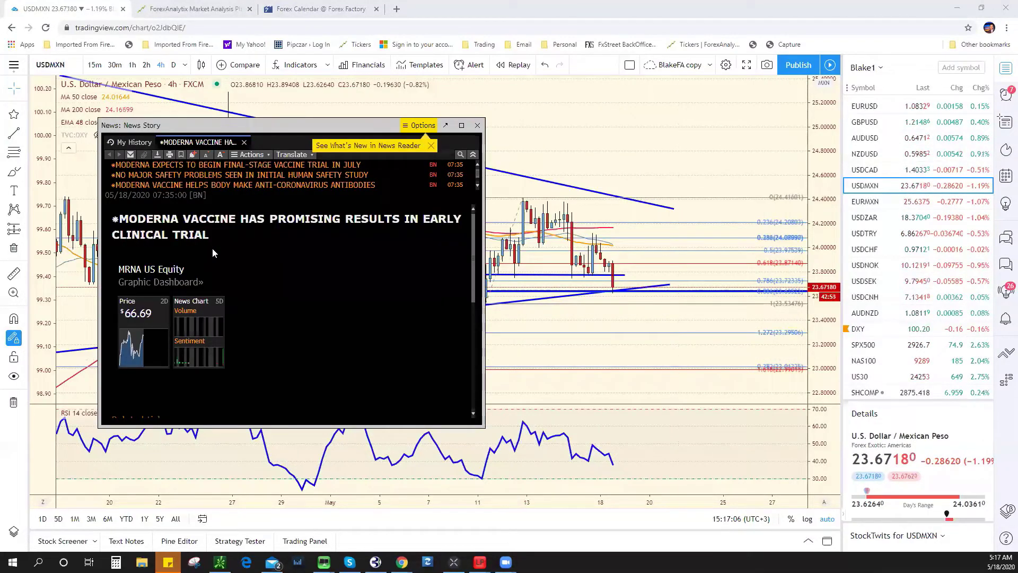
Close the Moderna vaccine news story in Bloomberg to reveal the USDMXN 4-hour chart
{"action": "left_click", "coordinate": [477, 125]}
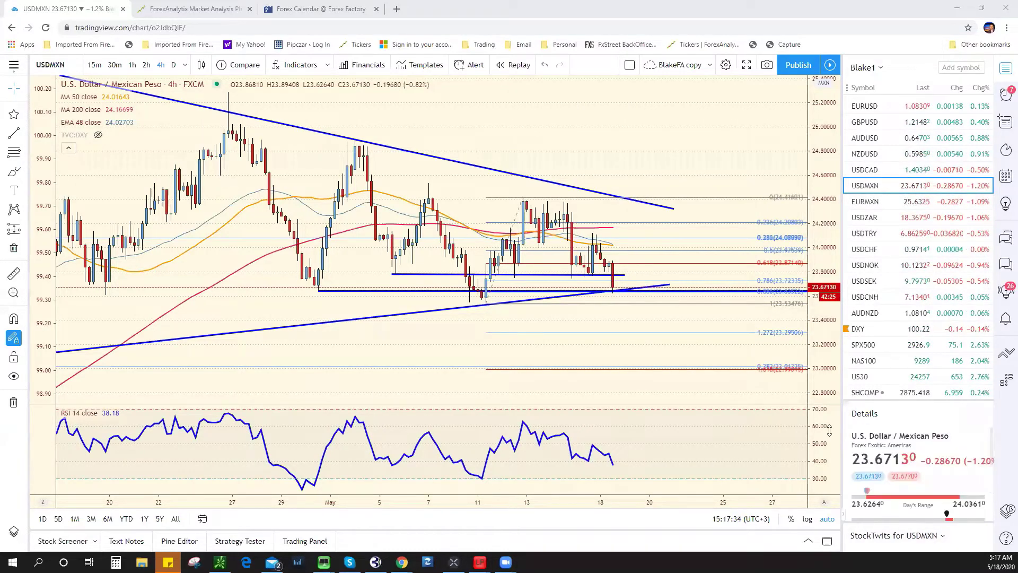
{"action": "scroll", "coordinate": [638, 345], "scroll_direction": "down", "scroll_amount": 3}
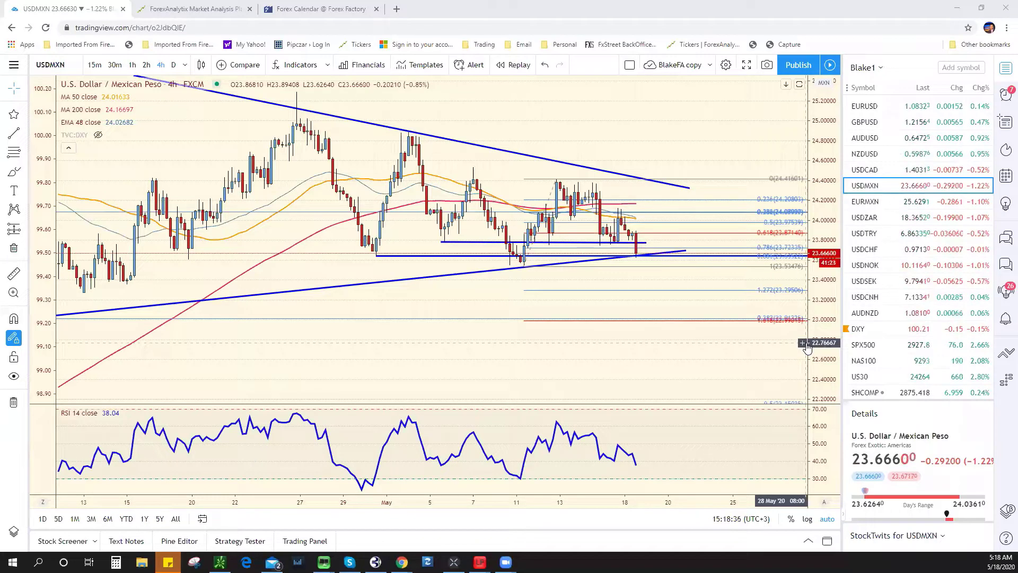
{"action": "mouse_move", "coordinate": [915, 344]}
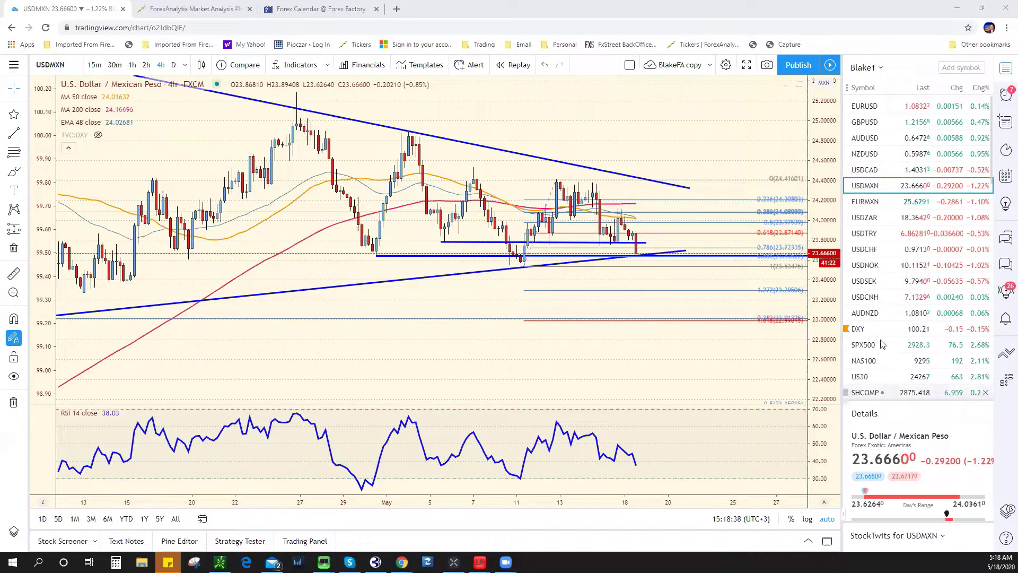
Load the SPX500 daily chart from the watchlist
{"action": "left_click", "coordinate": [864, 345]}
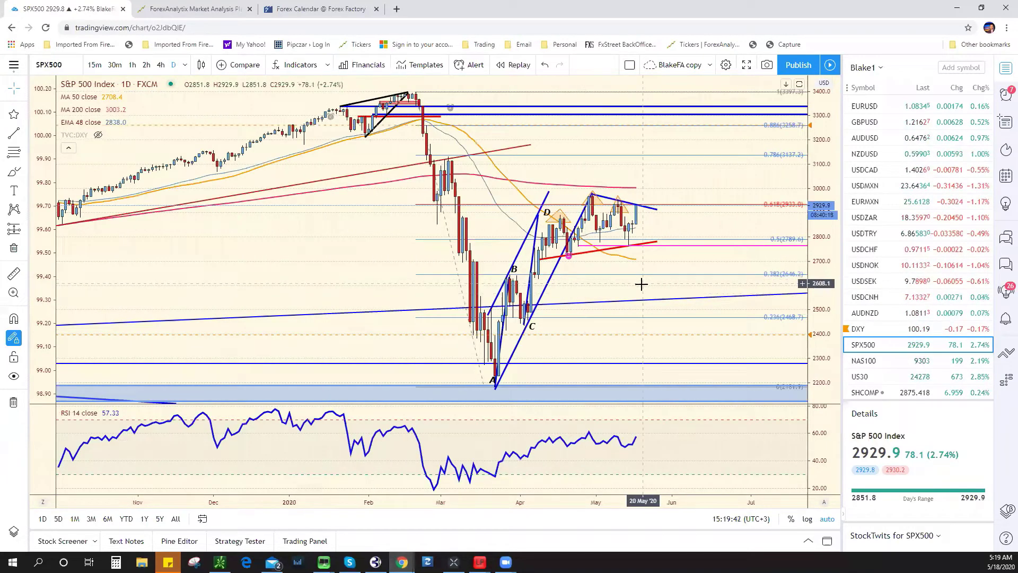
Zoom out and switch SPX500 to 1-hour candles, entering 60 as the interval
{"action": "scroll", "coordinate": [643, 279], "scroll_direction": "down", "scroll_amount": 2}
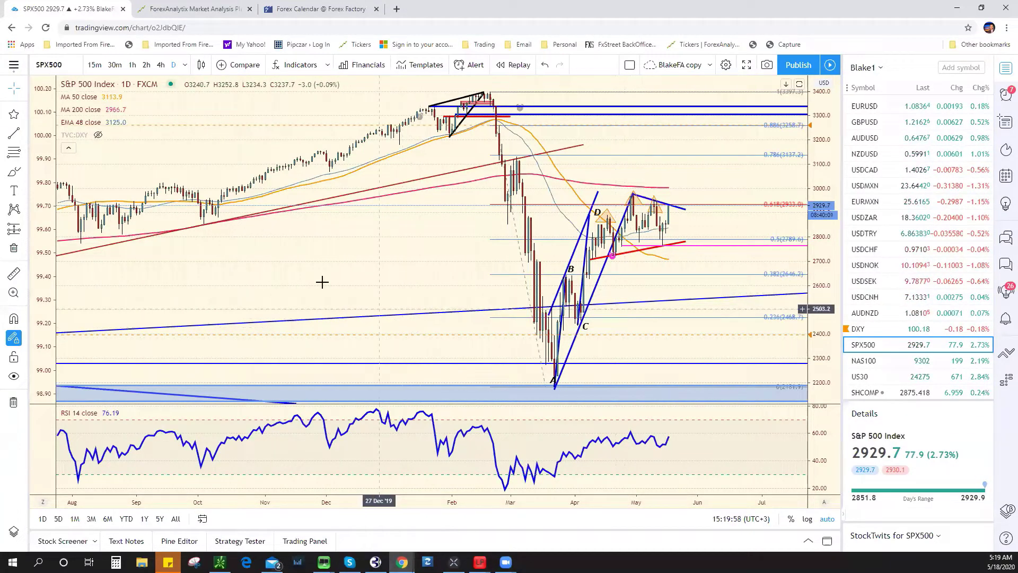
{"action": "left_click", "coordinate": [94, 65]}
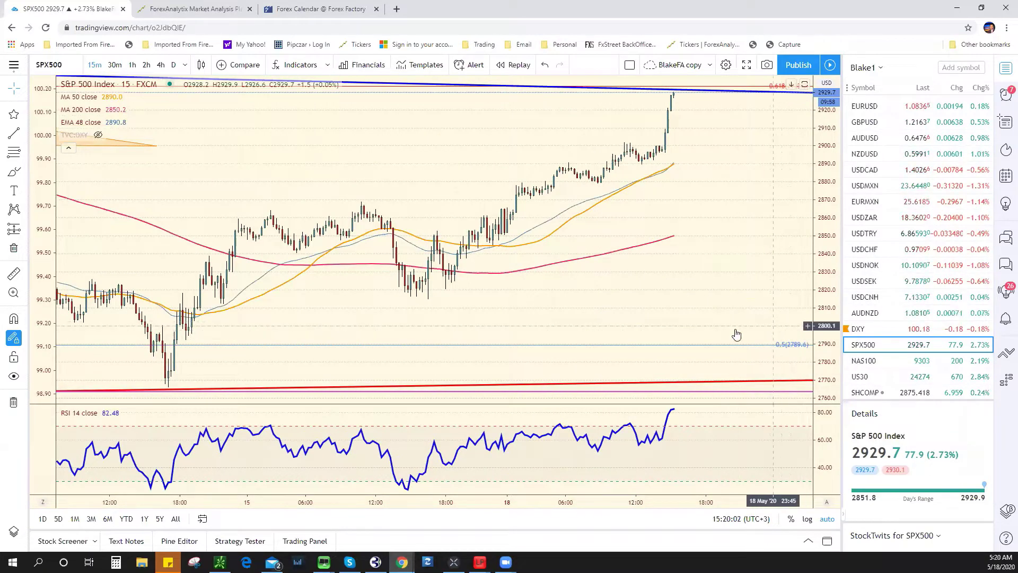
{"action": "type", "text": "60"}
{"action": "key", "text": "Return"}
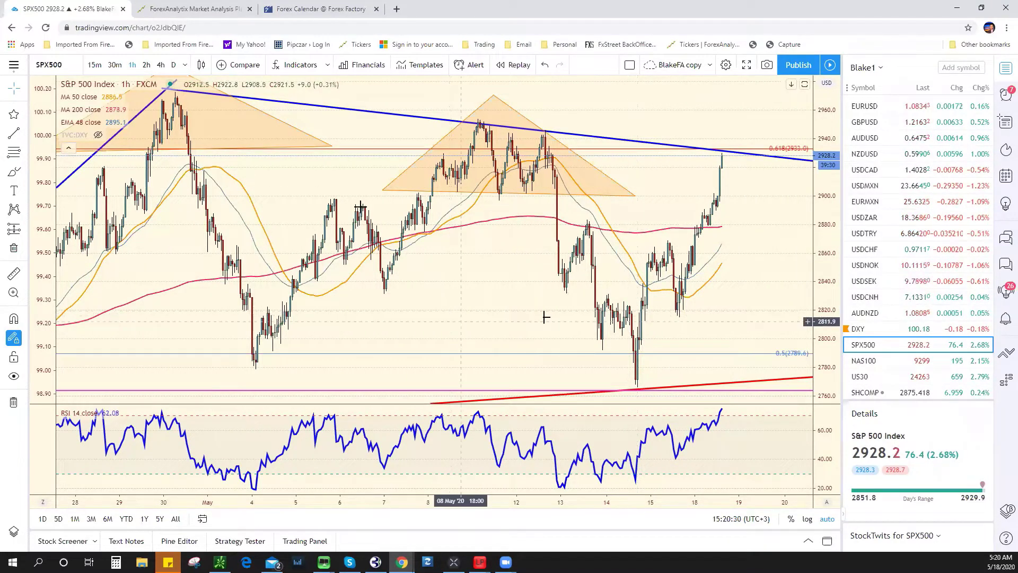
Draw the falling trendline from the May 13 lower high, plus short lines along the May 13 and May 15 lows
{"action": "left_click", "coordinate": [13, 133]}
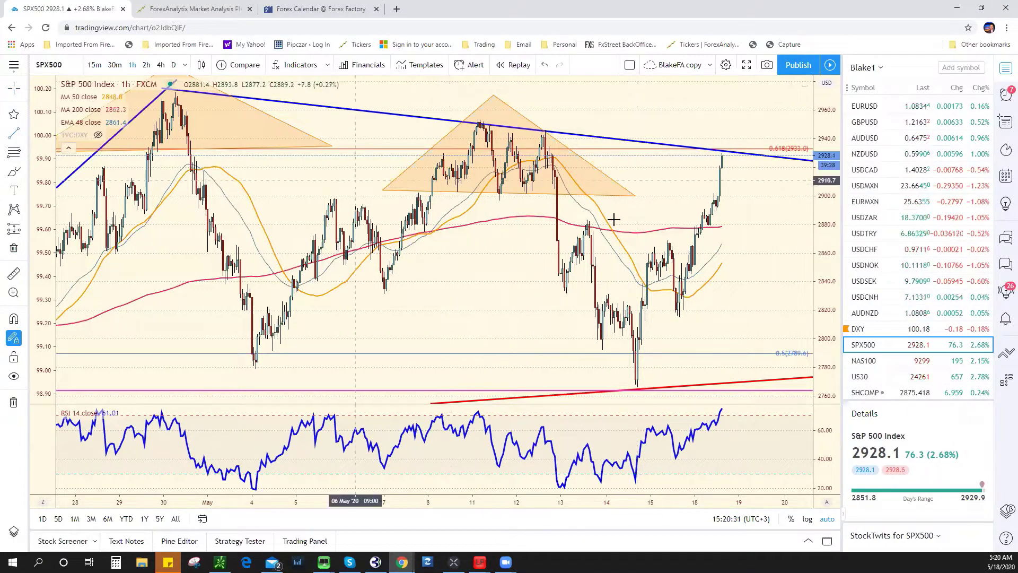
{"action": "left_click", "coordinate": [562, 211]}
{"action": "left_click", "coordinate": [738, 262]}
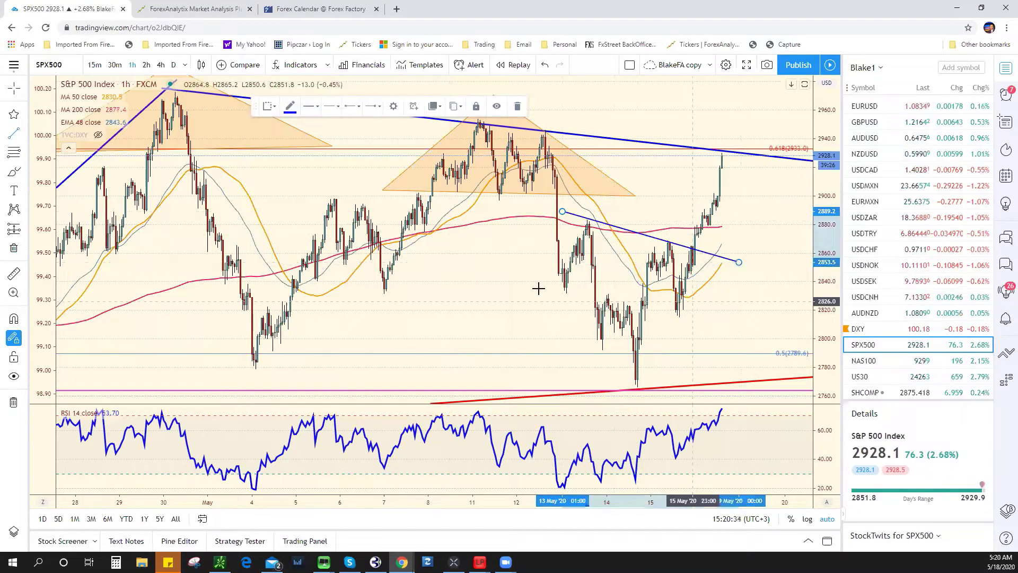
{"action": "left_click", "coordinate": [537, 275]}
{"action": "left_click", "coordinate": [654, 311]}
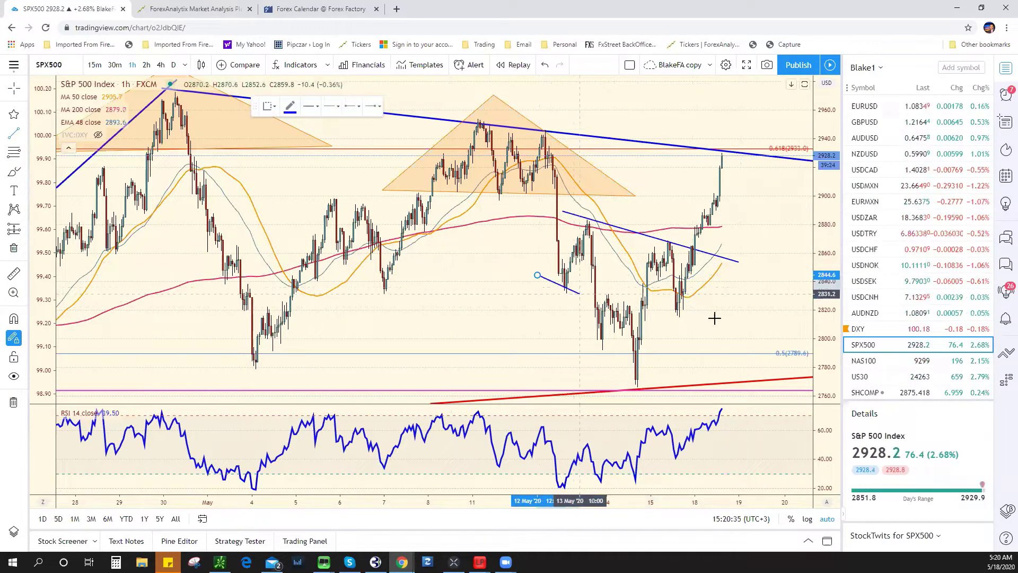
{"action": "left_click", "coordinate": [708, 324]}
{"action": "left_click", "coordinate": [583, 350]}
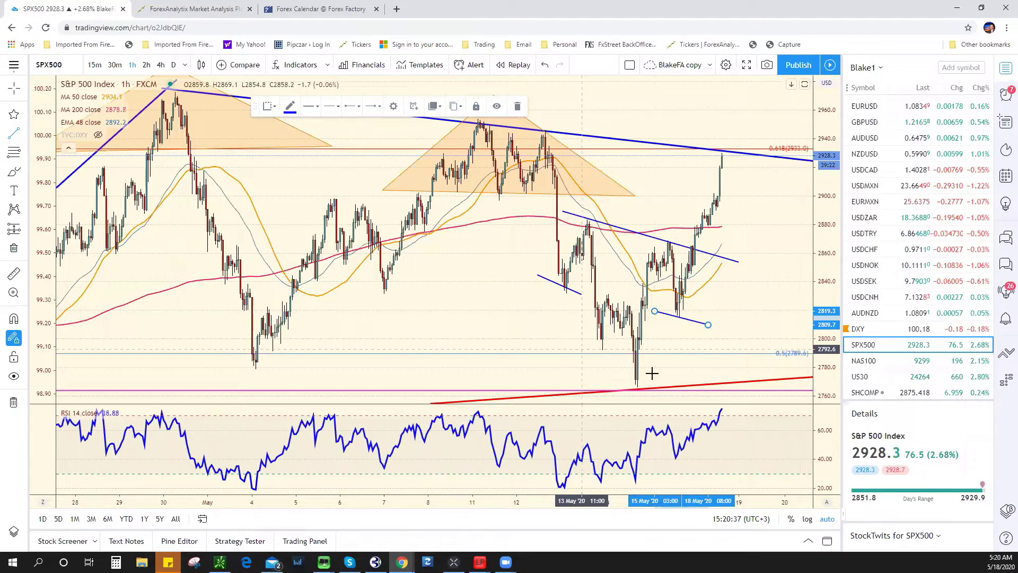
{"action": "left_click", "coordinate": [651, 374]}
Zoom out and back in to check the trendline against wider SPX500 price history
{"action": "scroll", "coordinate": [659, 299], "scroll_direction": "down", "scroll_amount": 2}
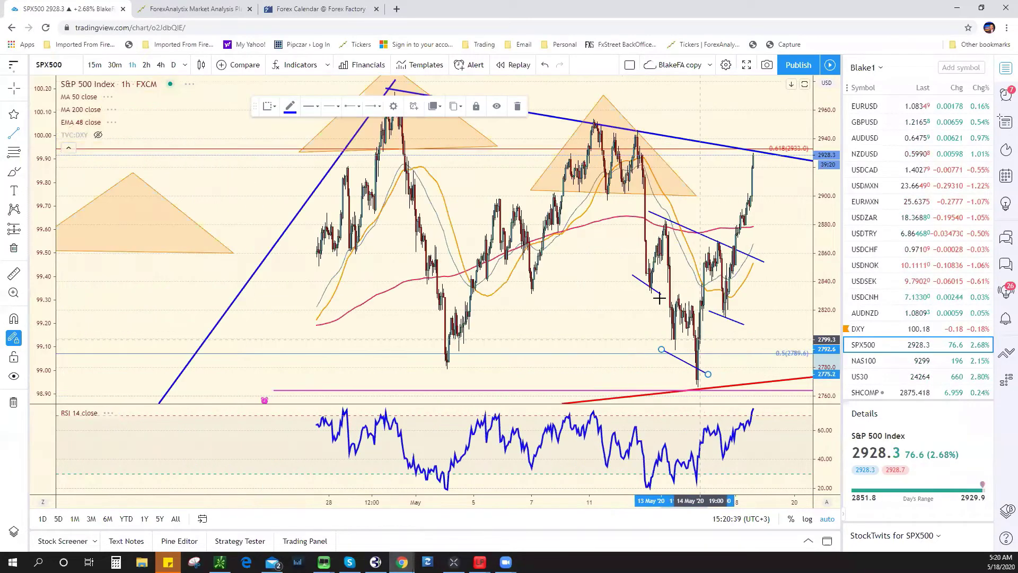
{"action": "scroll", "coordinate": [704, 229], "scroll_direction": "down", "scroll_amount": 1}
{"action": "scroll", "coordinate": [694, 260], "scroll_direction": "down", "scroll_amount": 1}
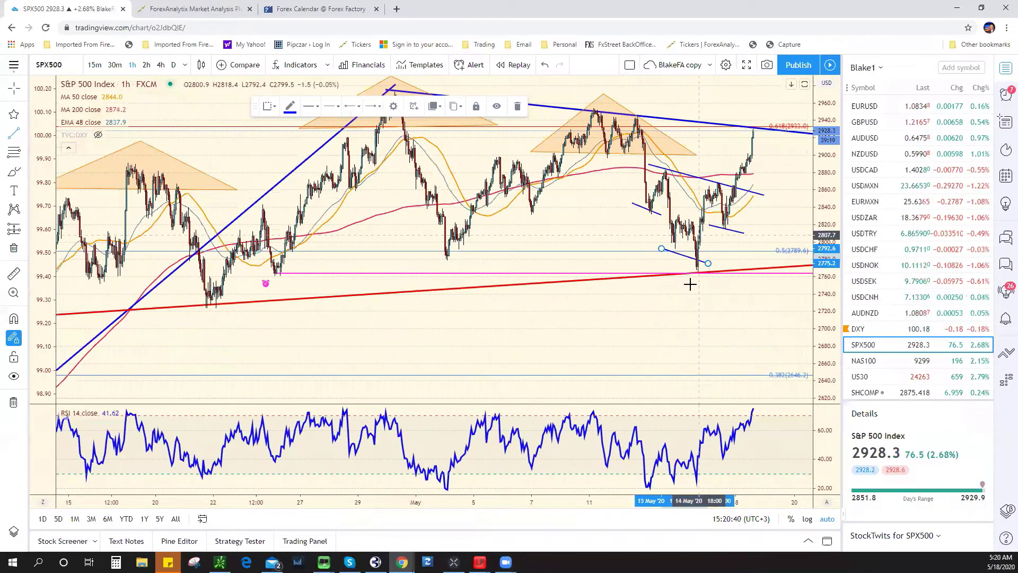
{"action": "scroll", "coordinate": [683, 286], "scroll_direction": "down", "scroll_amount": 1}
{"action": "scroll", "coordinate": [684, 221], "scroll_direction": "down", "scroll_amount": 1}
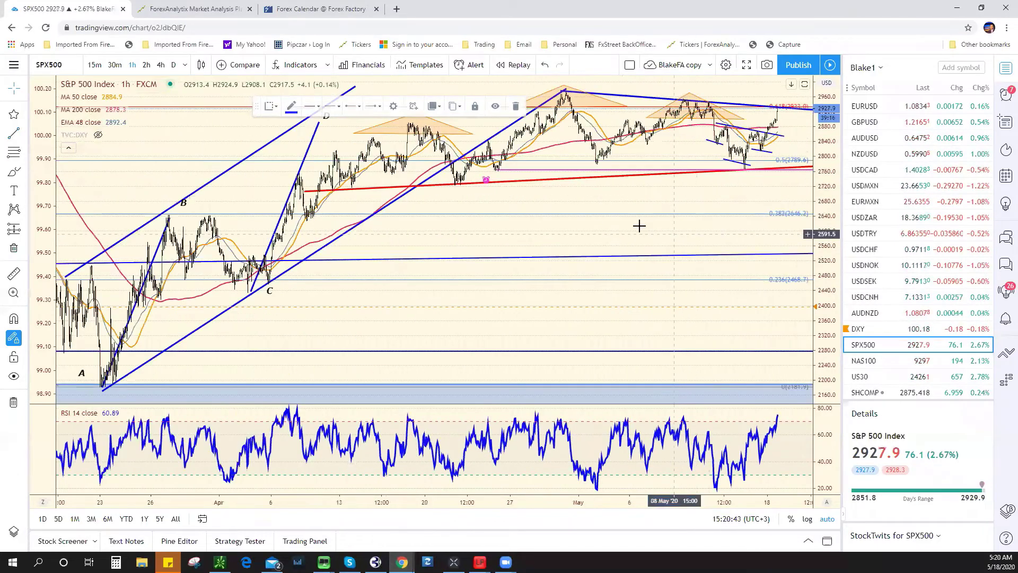
{"action": "scroll", "coordinate": [641, 225], "scroll_direction": "right", "scroll_amount": 3}
{"action": "scroll", "coordinate": [525, 104], "scroll_direction": "right", "scroll_amount": 1}
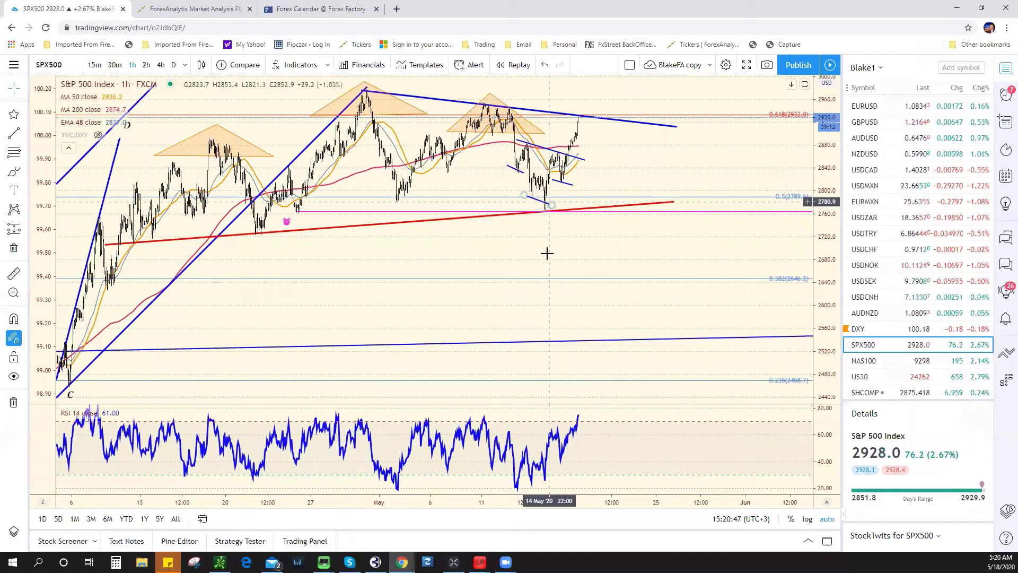
{"action": "scroll", "coordinate": [546, 254], "scroll_direction": "down", "scroll_amount": 3}
{"action": "scroll", "coordinate": [676, 282], "scroll_direction": "up", "scroll_amount": 3}
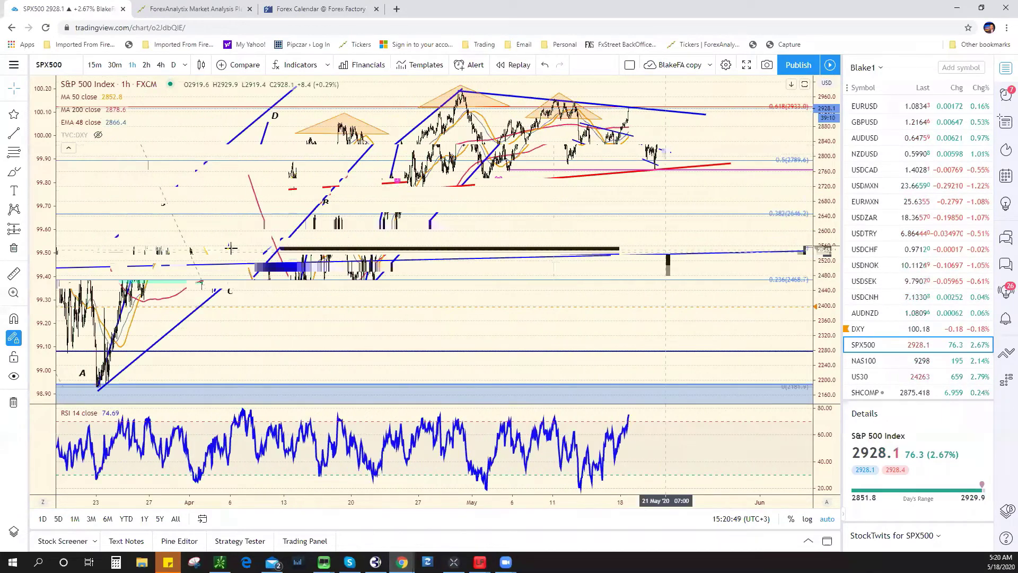
{"action": "scroll", "coordinate": [360, 216], "scroll_direction": "up", "scroll_amount": 3}
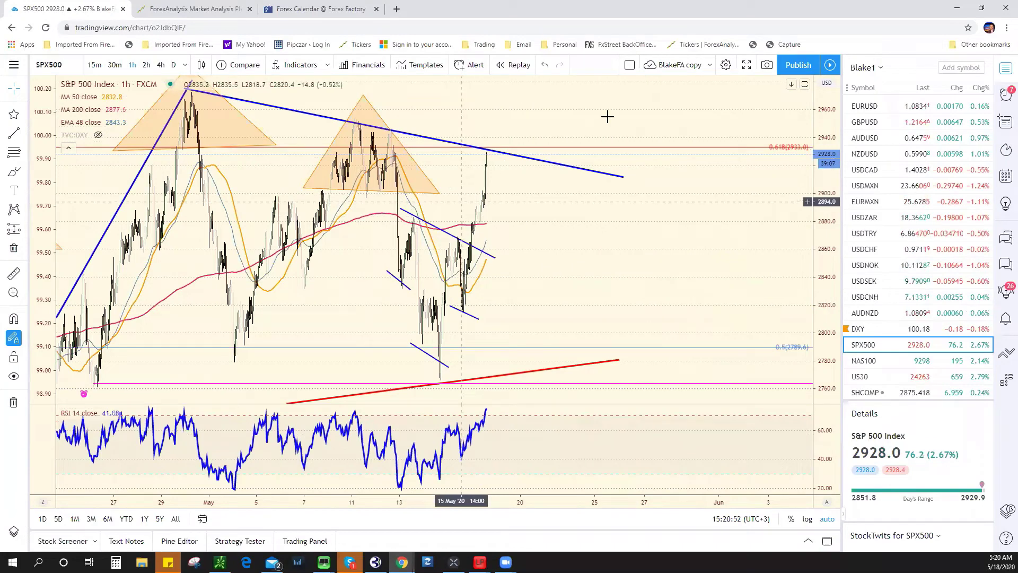
{"action": "scroll", "coordinate": [591, 146], "scroll_direction": "down", "scroll_amount": 2}
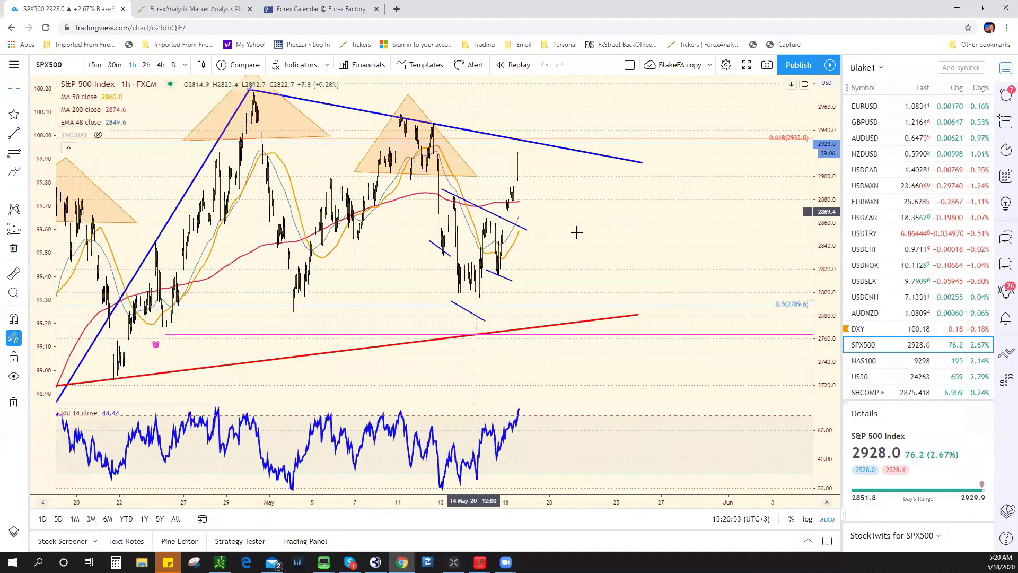
{"action": "scroll", "coordinate": [599, 210], "scroll_direction": "down", "scroll_amount": 2}
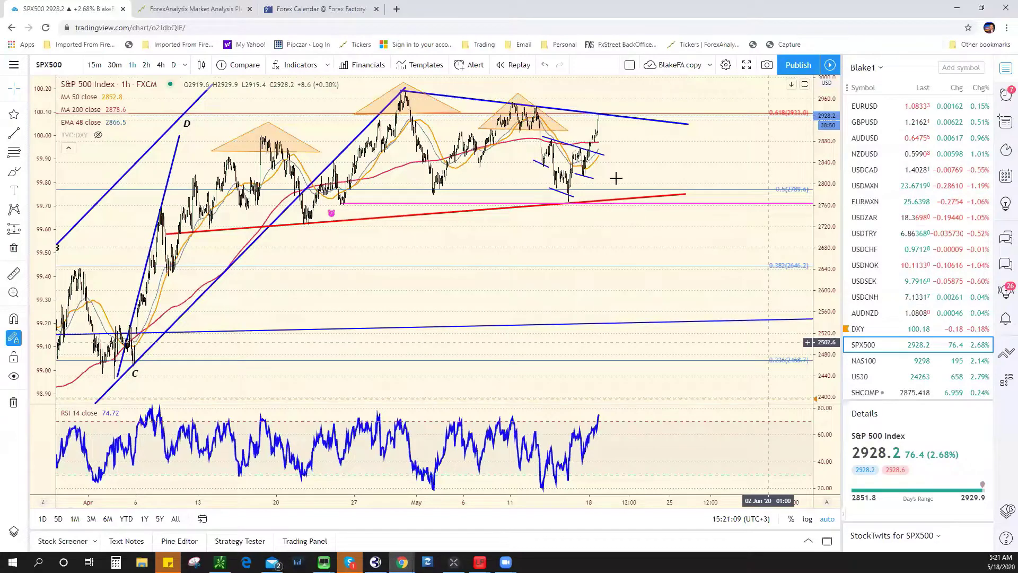
{"action": "scroll", "coordinate": [587, 182], "scroll_direction": "up", "scroll_amount": 2}
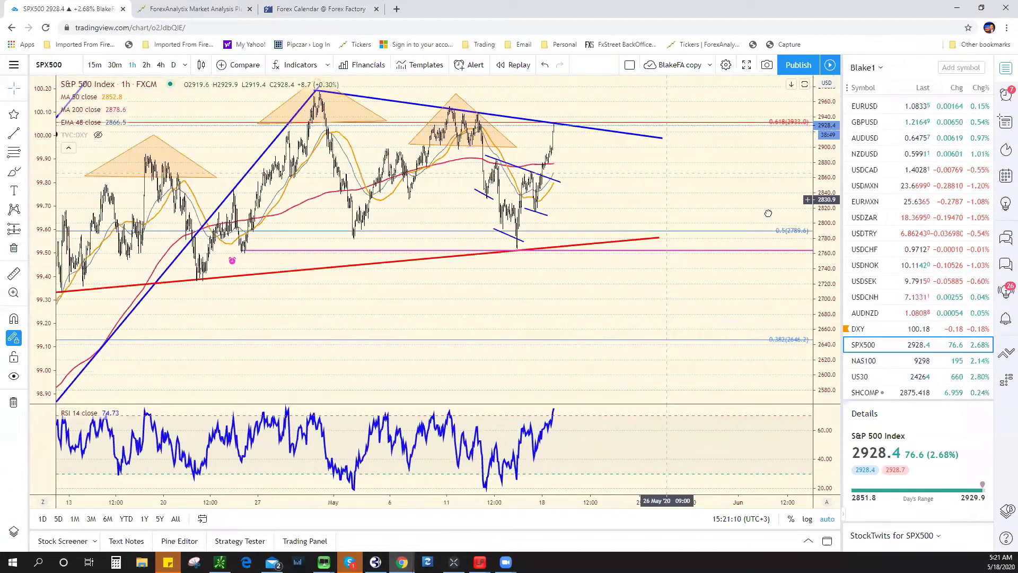
{"action": "scroll", "coordinate": [659, 177], "scroll_direction": "up", "scroll_amount": 2}
{"action": "scroll", "coordinate": [672, 154], "scroll_direction": "up", "scroll_amount": 2}
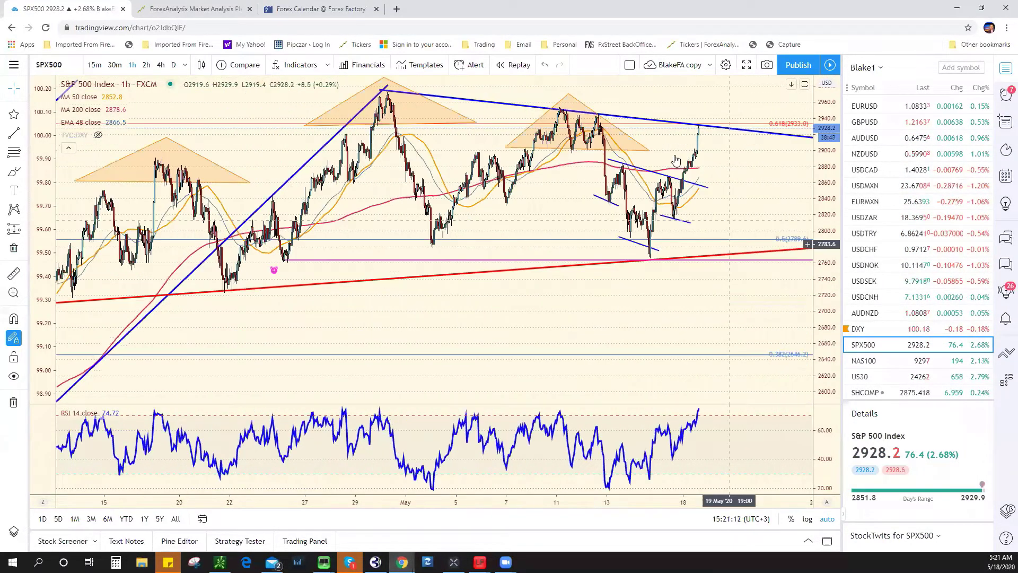
{"action": "scroll", "coordinate": [675, 165], "scroll_direction": "up", "scroll_amount": 2}
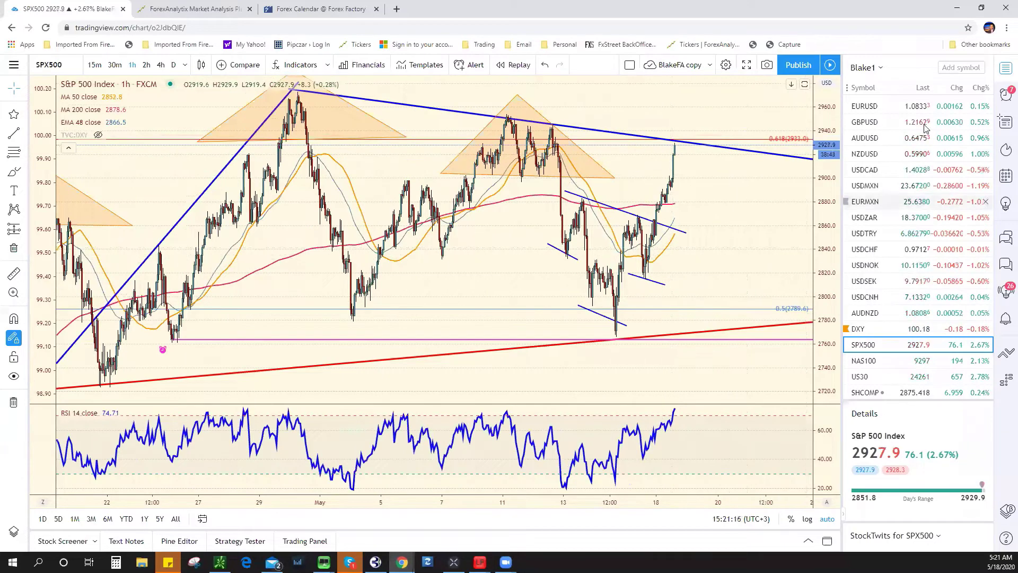
{"action": "mouse_move", "coordinate": [909, 106]}
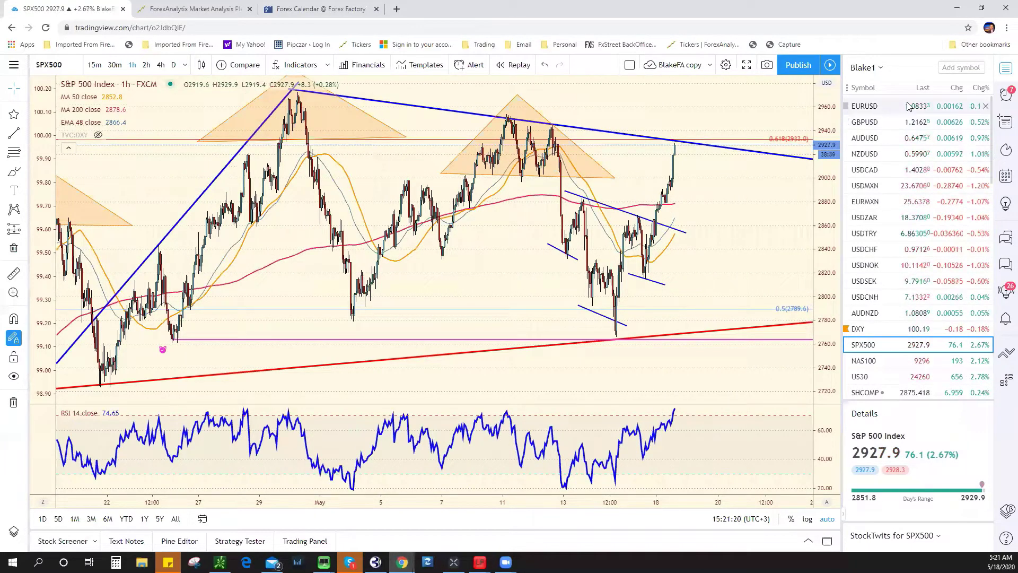
Step through the EURUSD and AUDUSD charts, ending on the USDCAD 1-hour chart
{"action": "left_click", "coordinate": [908, 106]}
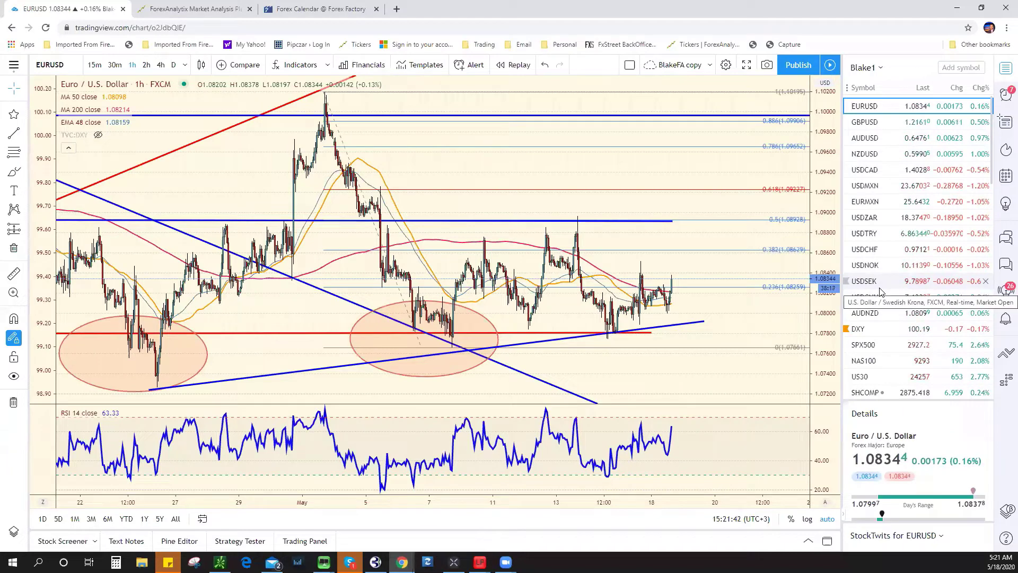
{"action": "left_click", "coordinate": [891, 137]}
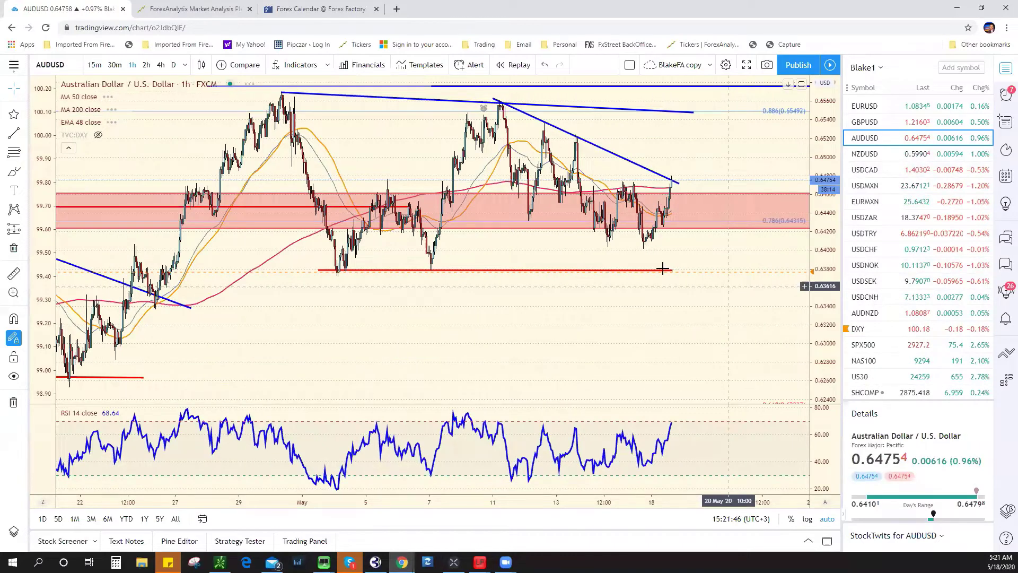
{"action": "scroll", "coordinate": [662, 269], "scroll_direction": "up", "scroll_amount": 1}
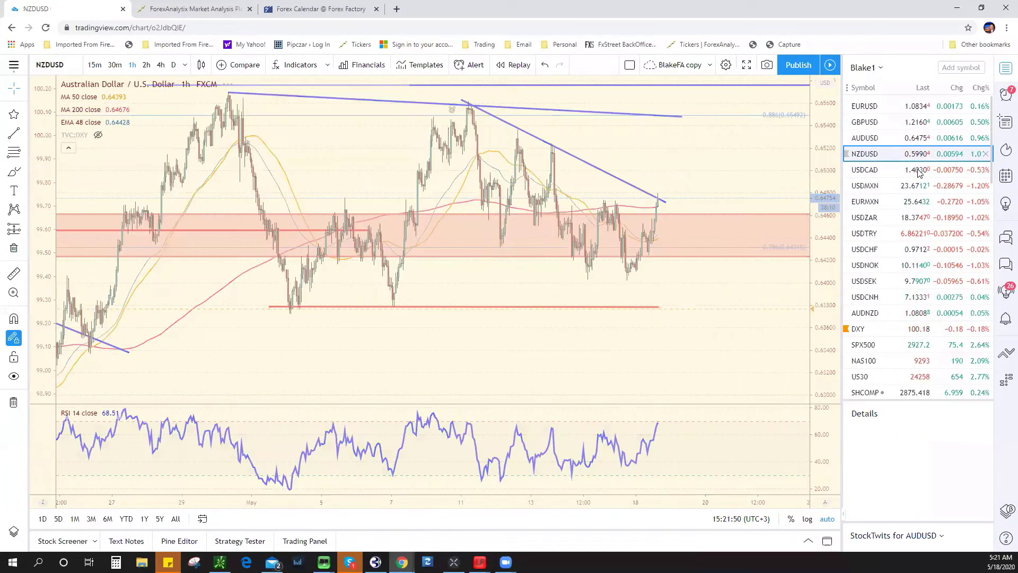
{"action": "left_click", "coordinate": [919, 172]}
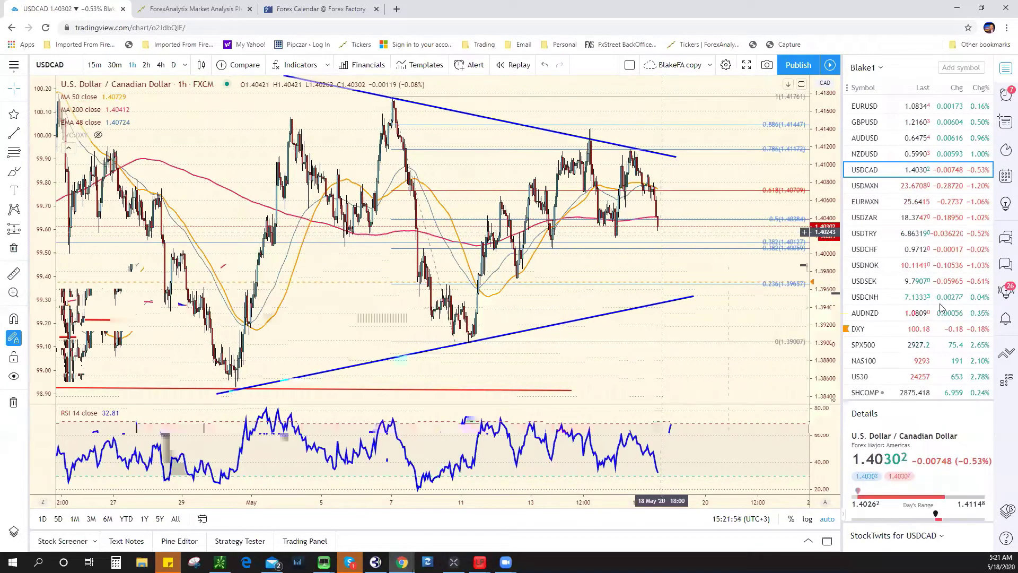
Move down the watchlist from USDCAD to the USDMXN 1-hour chart
{"action": "key", "text": "Down"}
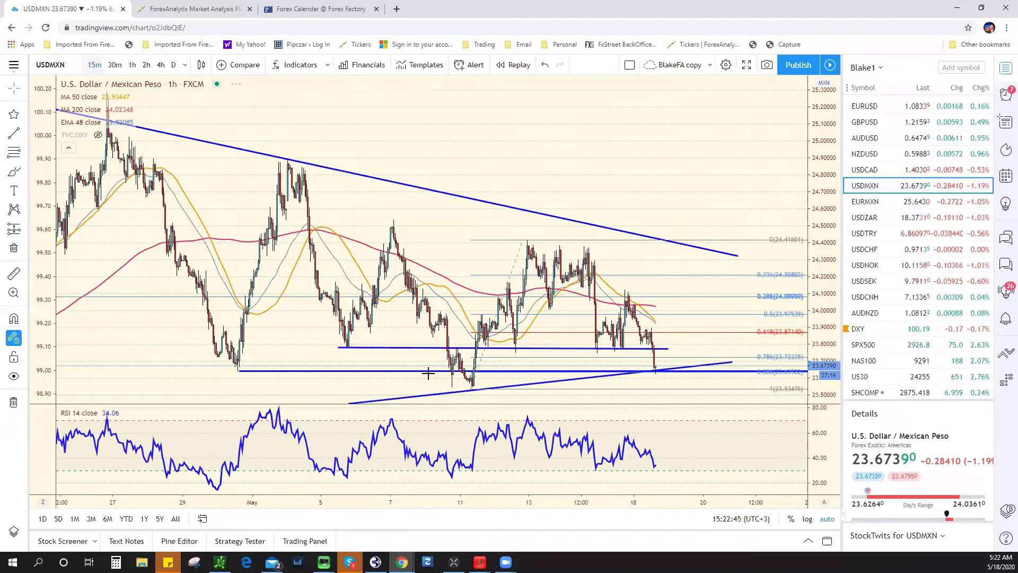
Change the USDMXN interval from 1h to 15 minutes and zoom out slightly
{"action": "key", "text": "1"}
{"action": "key", "text": "5"}
{"action": "key", "text": "Return"}
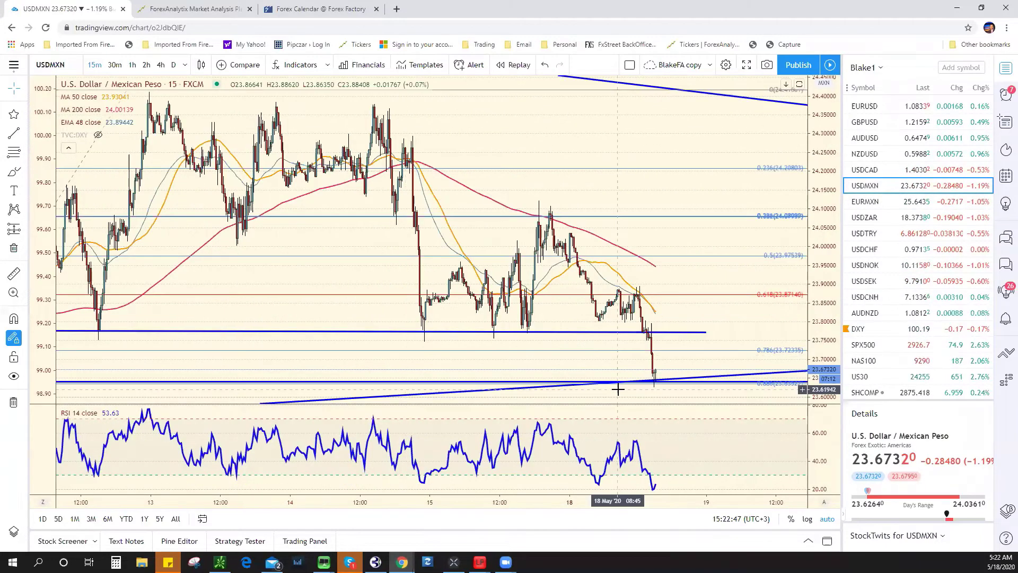
{"action": "scroll", "coordinate": [651, 396], "scroll_direction": "down", "scroll_amount": 1}
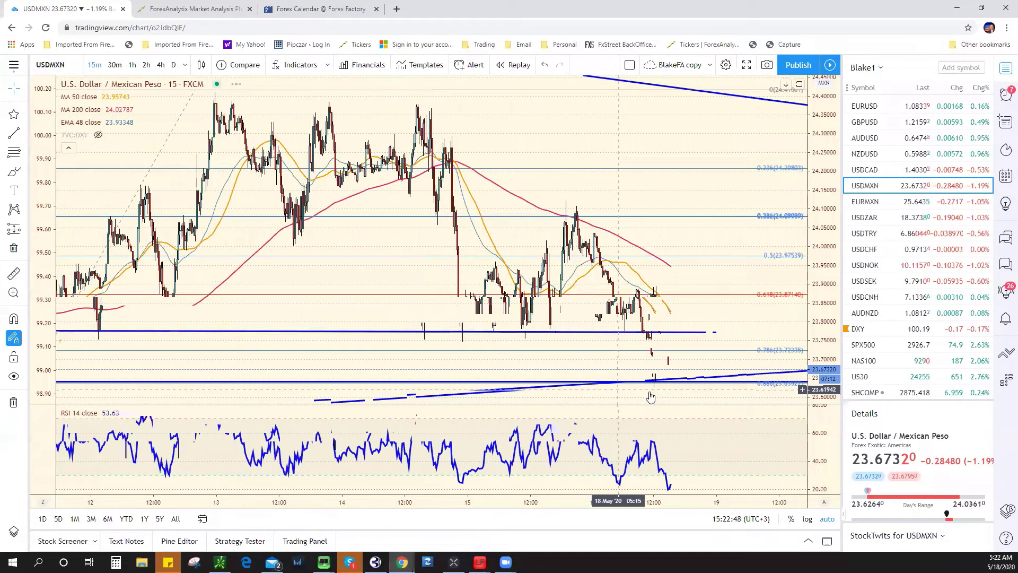
{"action": "scroll", "coordinate": [649, 392], "scroll_direction": "down", "scroll_amount": 1}
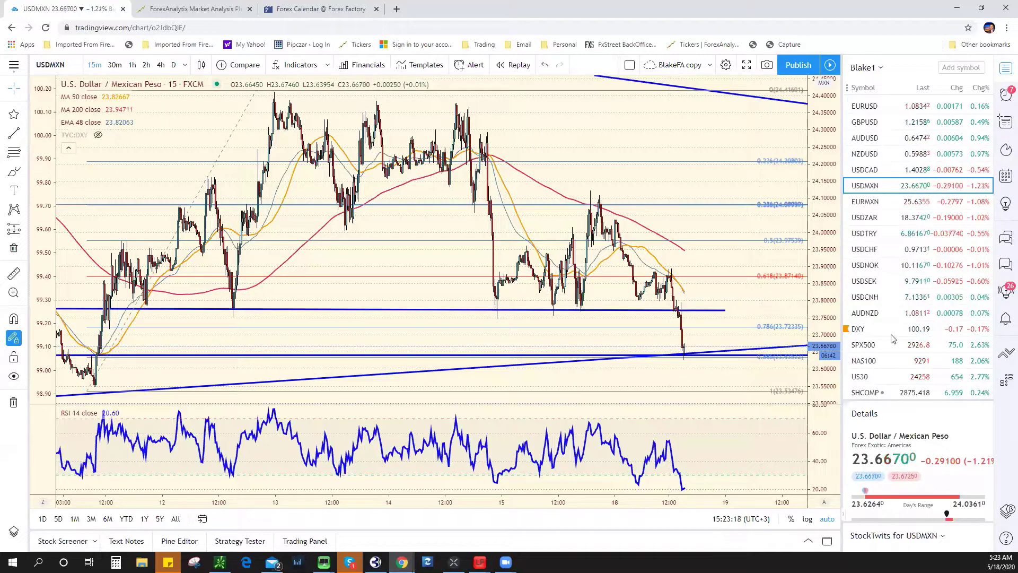
Open the XAUUSD gold spot chart from the watchlist
{"action": "scroll", "coordinate": [895, 337], "scroll_direction": "down", "scroll_amount": 2}
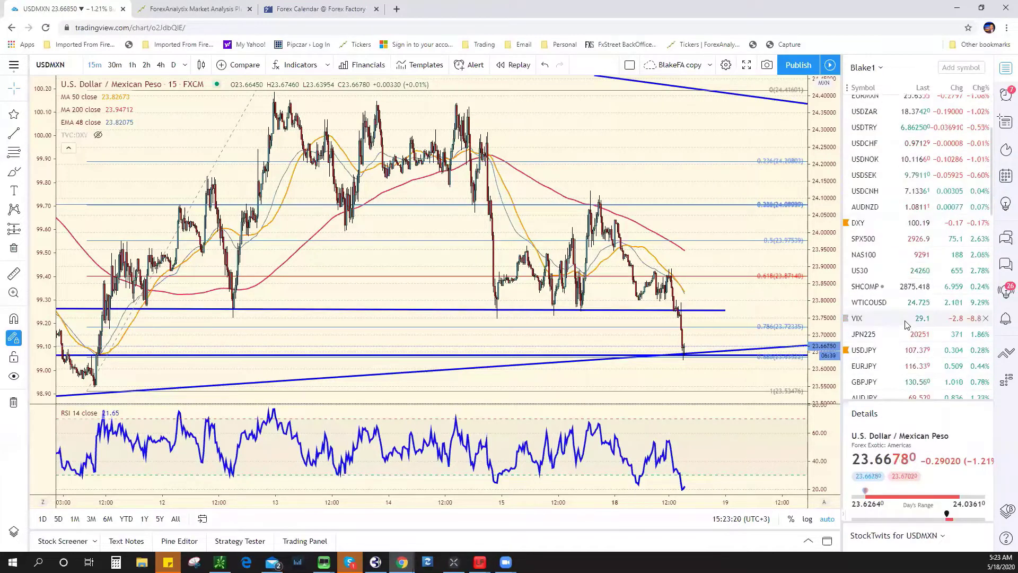
{"action": "scroll", "coordinate": [907, 324], "scroll_direction": "down", "scroll_amount": 3}
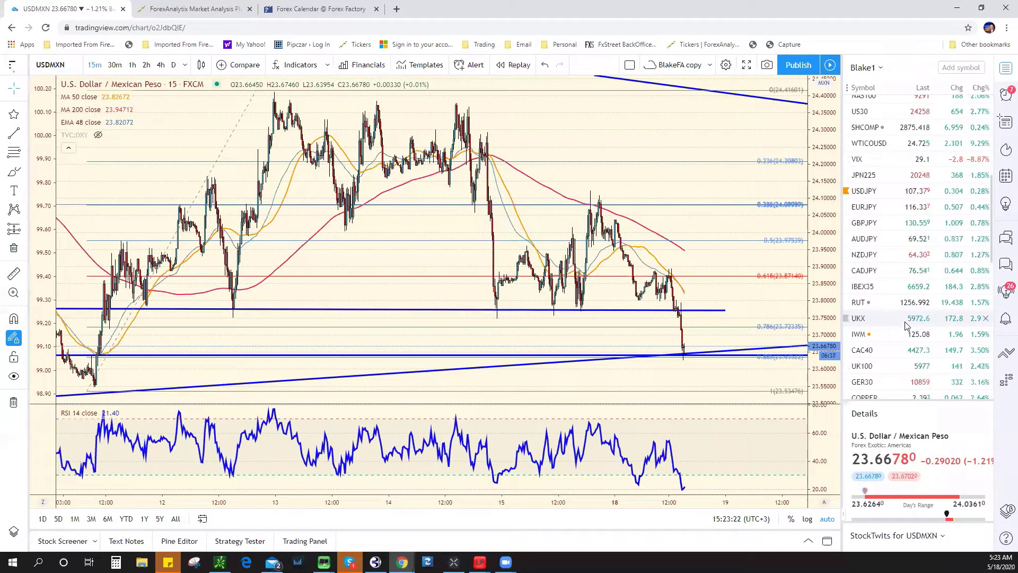
{"action": "scroll", "coordinate": [907, 324], "scroll_direction": "down", "scroll_amount": 1}
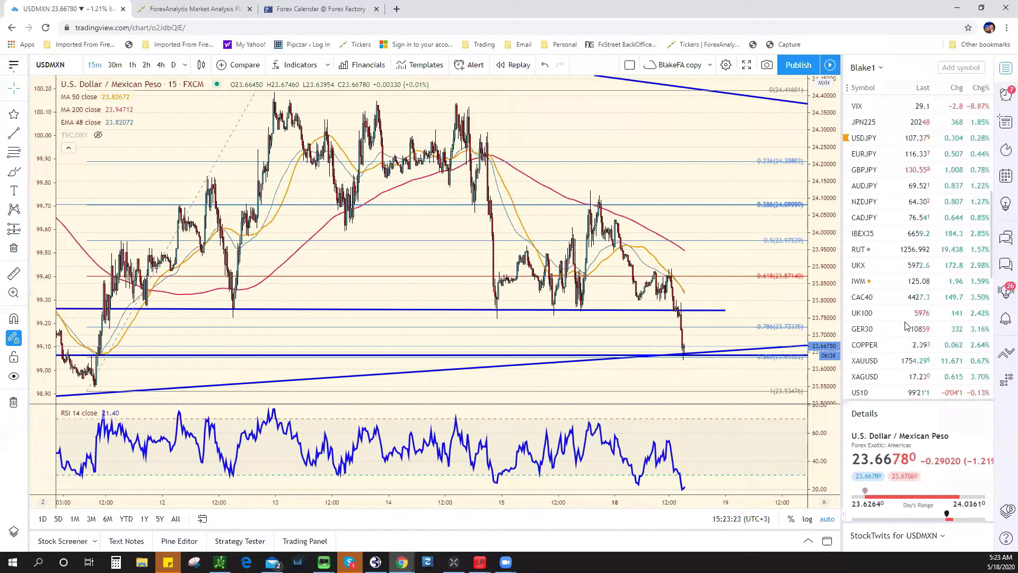
{"action": "left_click", "coordinate": [891, 363]}
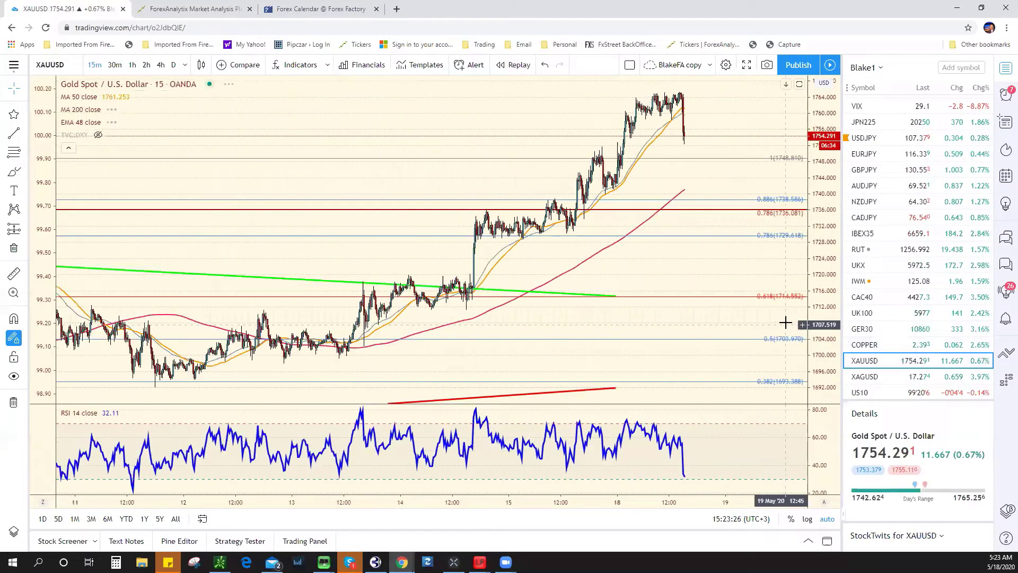
{"action": "scroll", "coordinate": [706, 237], "scroll_direction": "up", "scroll_amount": 2}
{"action": "scroll", "coordinate": [745, 125], "scroll_direction": "up", "scroll_amount": 1}
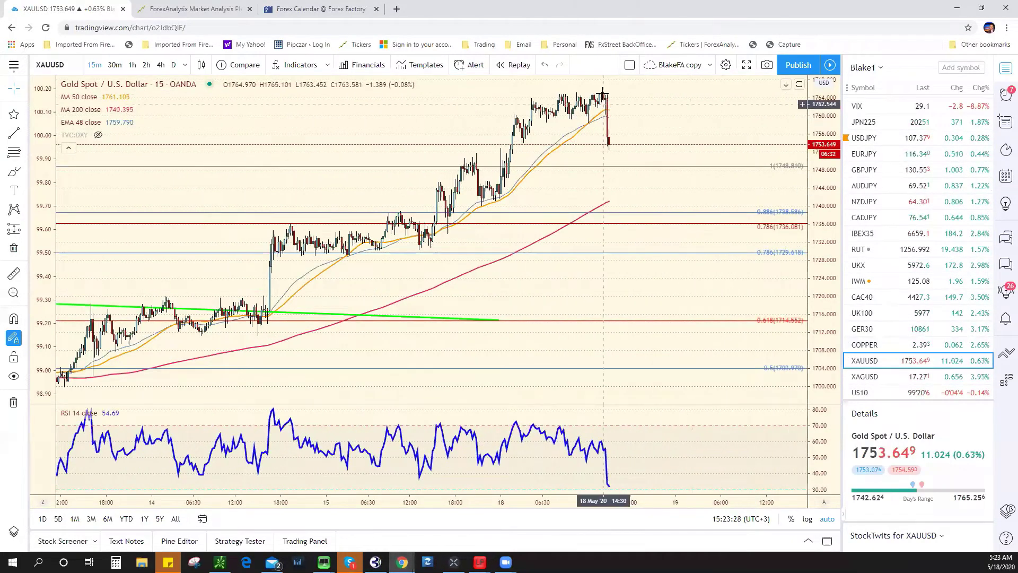
View gold briefly on 5-minute candles, then settle on 1-hour candles
{"action": "left_click", "coordinate": [185, 65]}
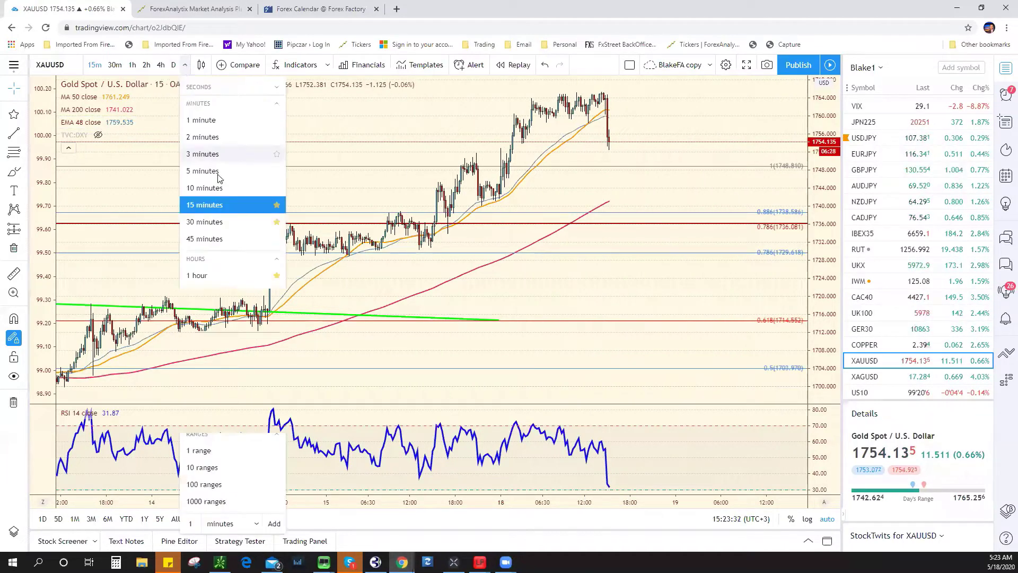
{"action": "left_click", "coordinate": [249, 171]}
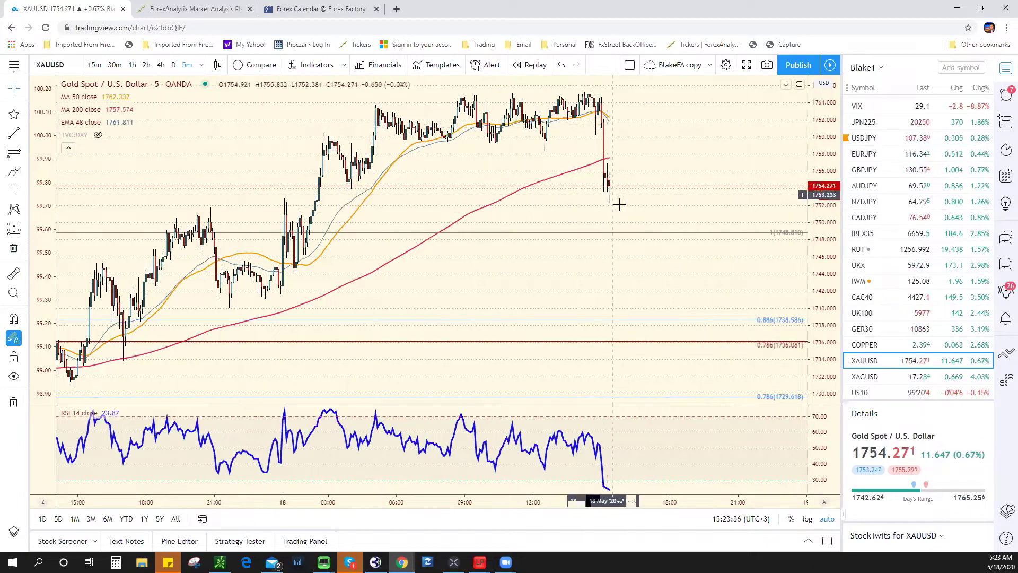
{"action": "scroll", "coordinate": [618, 206], "scroll_direction": "down", "scroll_amount": 2}
{"action": "scroll", "coordinate": [620, 208], "scroll_direction": "down", "scroll_amount": 2}
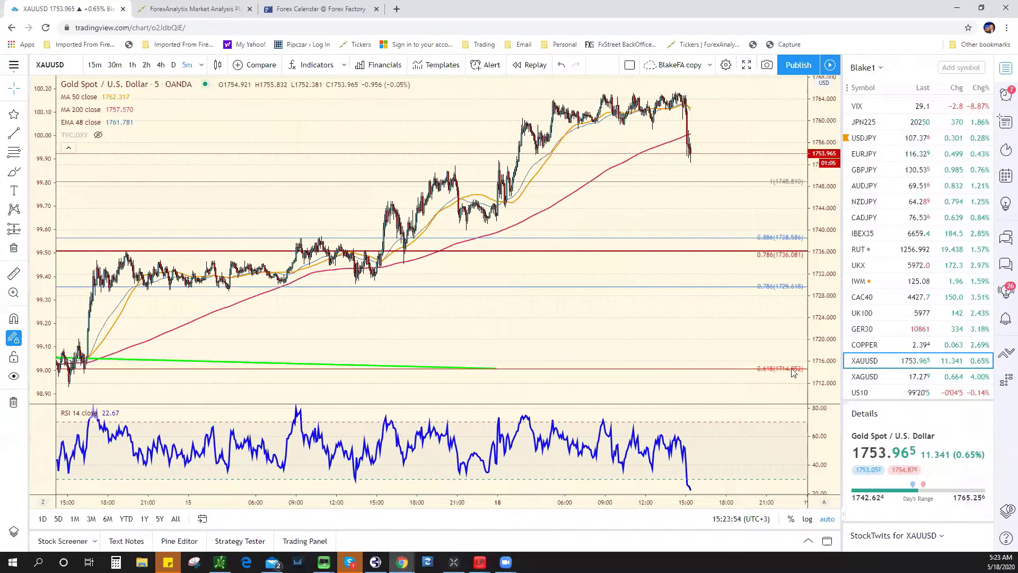
{"action": "left_click", "coordinate": [132, 65]}
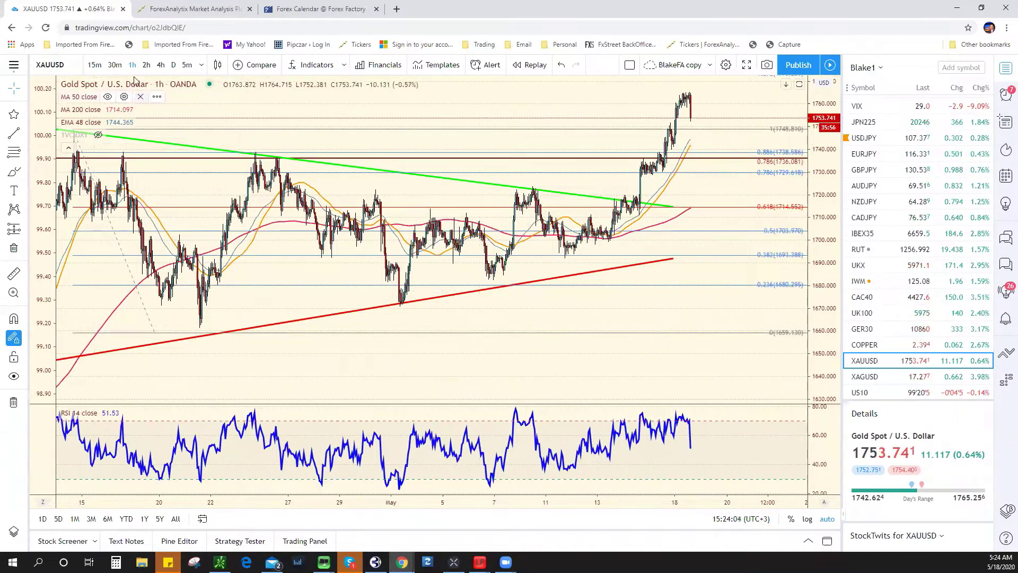
Switch gold to 4-hour candles and frame March to late May, leaving space after the latest bar
{"action": "left_click", "coordinate": [161, 66]}
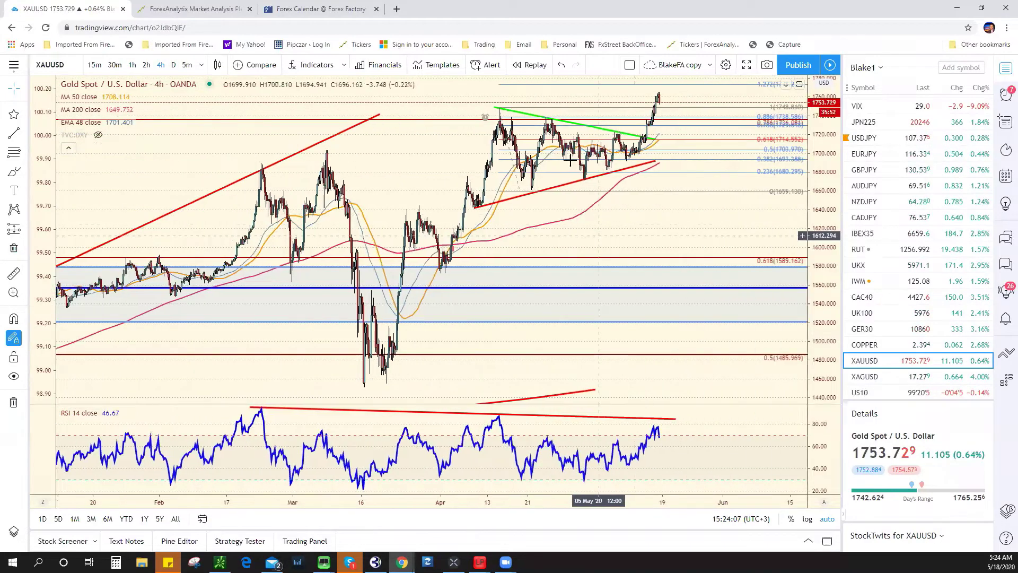
{"action": "left_click_drag", "start_coordinate": [641, 233], "coordinate": [579, 200]}
{"action": "scroll", "coordinate": [539, 228], "scroll_direction": "up", "scroll_amount": 1}
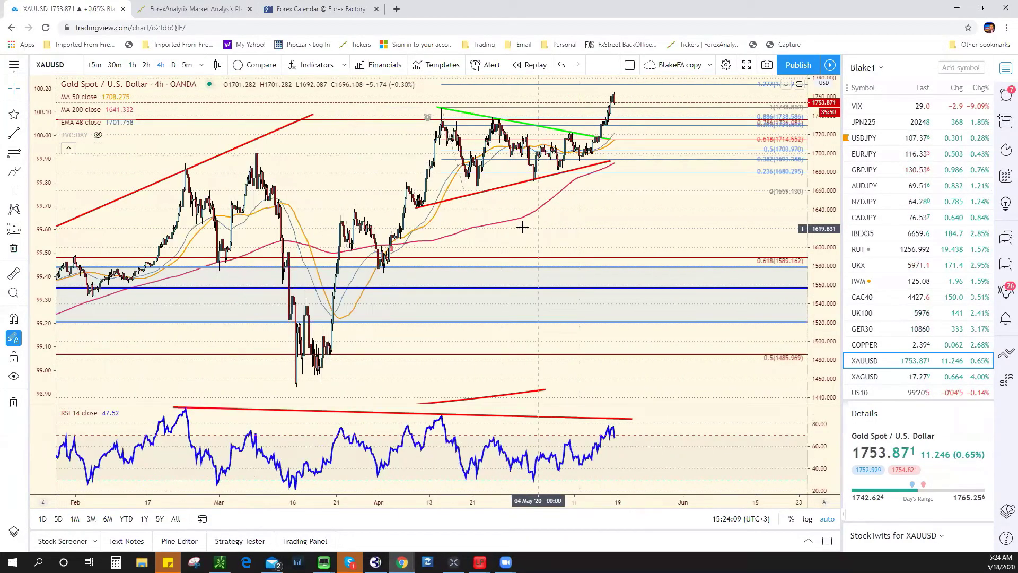
{"action": "scroll", "coordinate": [530, 228], "scroll_direction": "up", "scroll_amount": 1}
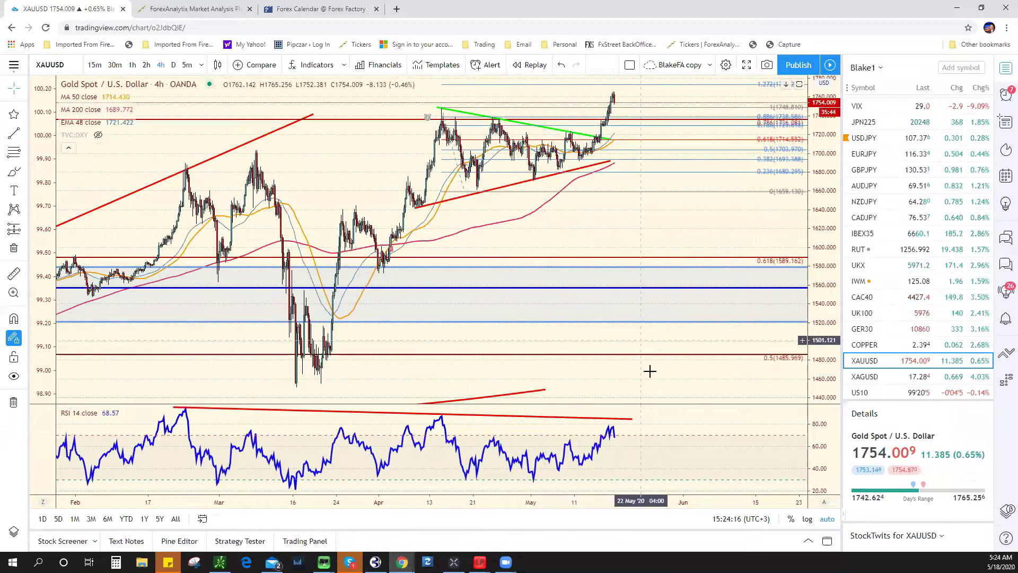
{"action": "left_click_drag", "start_coordinate": [647, 370], "coordinate": [681, 469]}
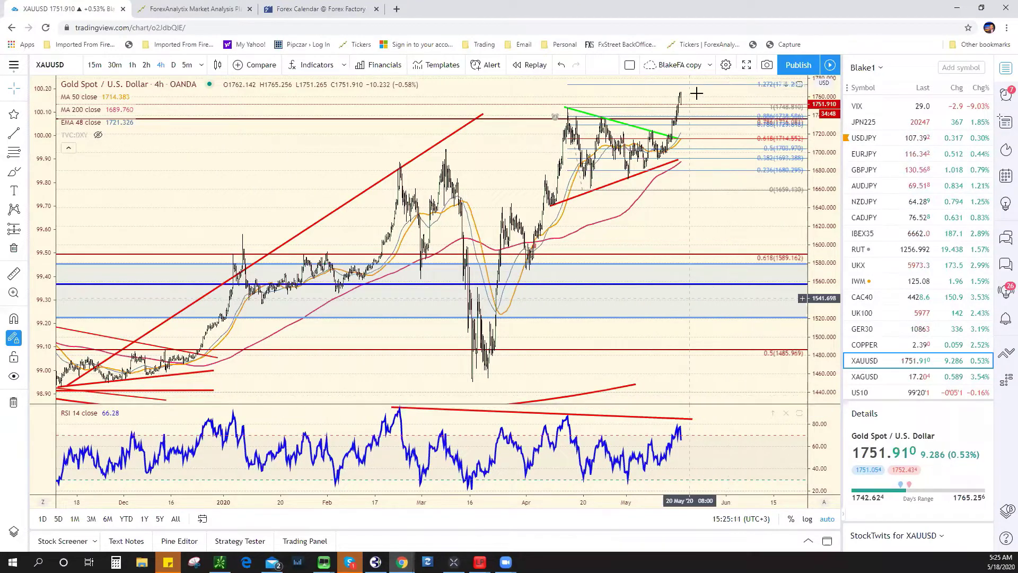
{"action": "scroll", "coordinate": [681, 175], "scroll_direction": "up", "scroll_amount": 1}
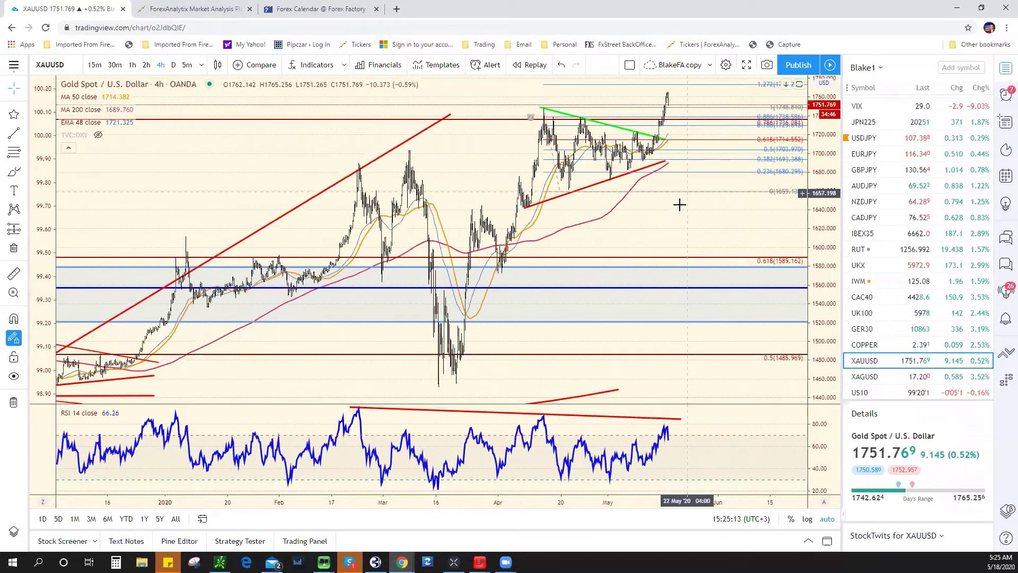
{"action": "scroll", "coordinate": [677, 206], "scroll_direction": "up", "scroll_amount": 1}
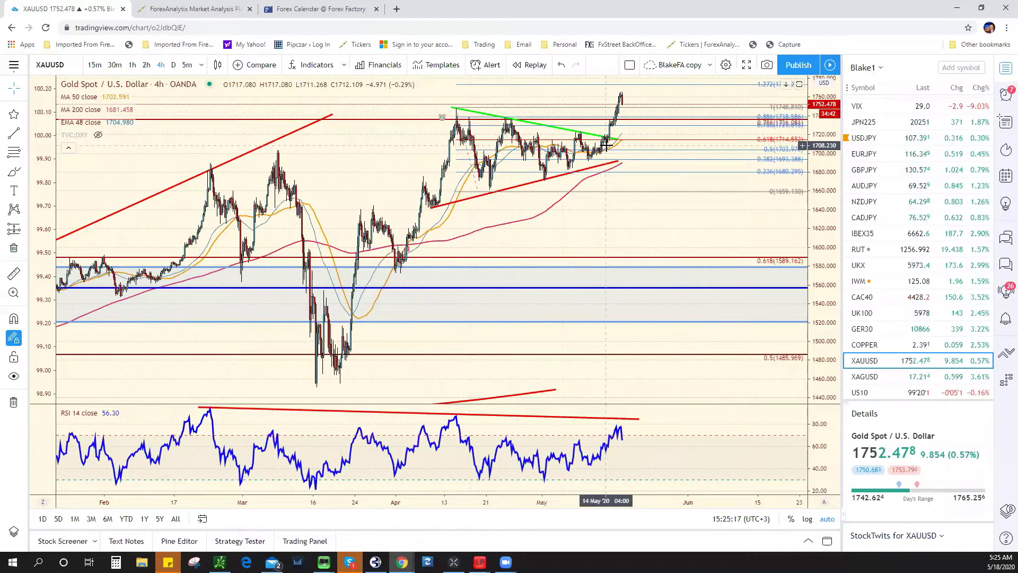
{"action": "scroll", "coordinate": [603, 151], "scroll_direction": "up", "scroll_amount": 1}
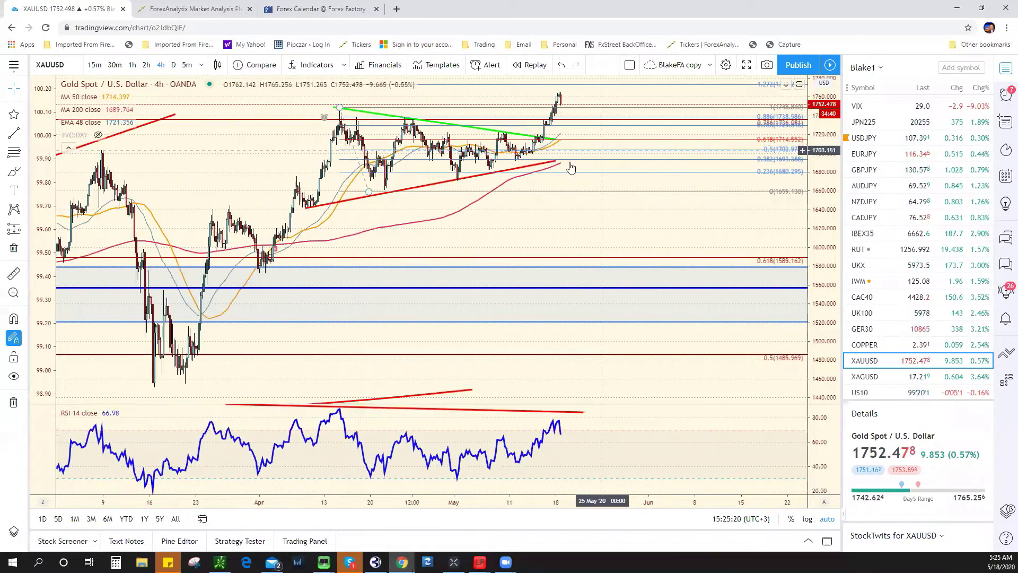
{"action": "scroll", "coordinate": [571, 168], "scroll_direction": "up", "scroll_amount": 1}
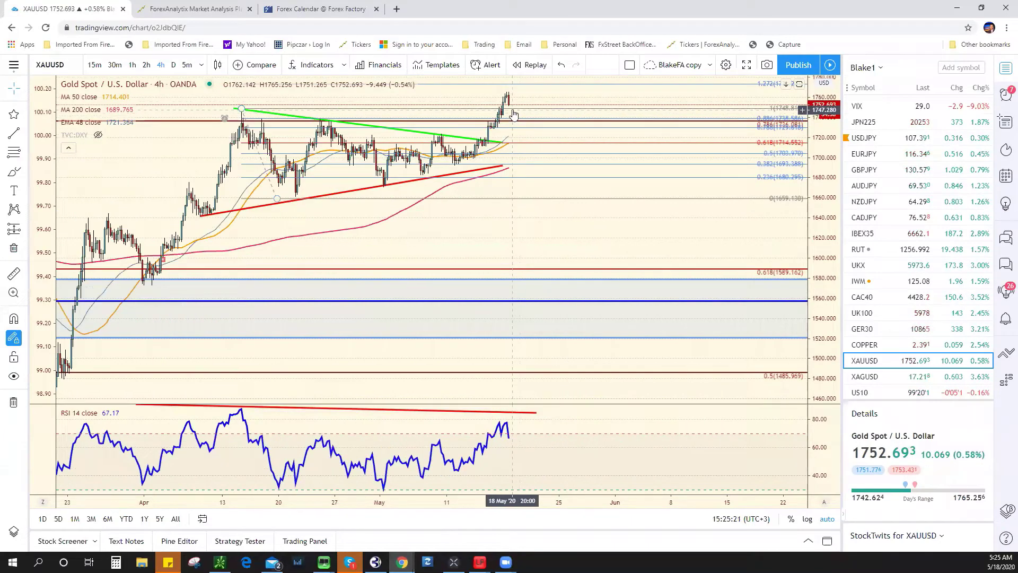
Draw a blue dip-then-rally projected path after gold's latest high
{"action": "left_click", "coordinate": [517, 112]}
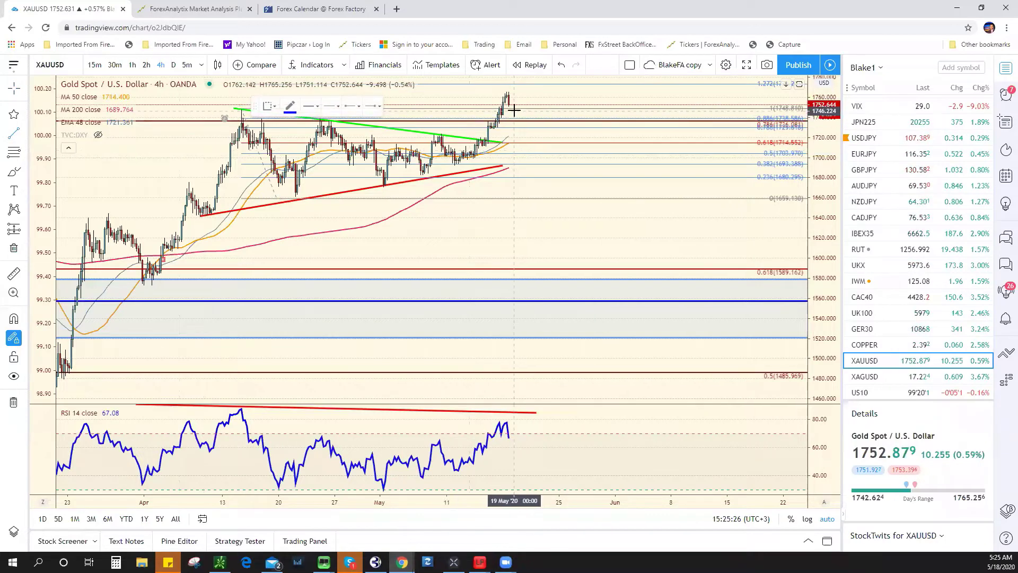
{"action": "left_click_drag", "start_coordinate": [513, 111], "coordinate": [526, 135]}
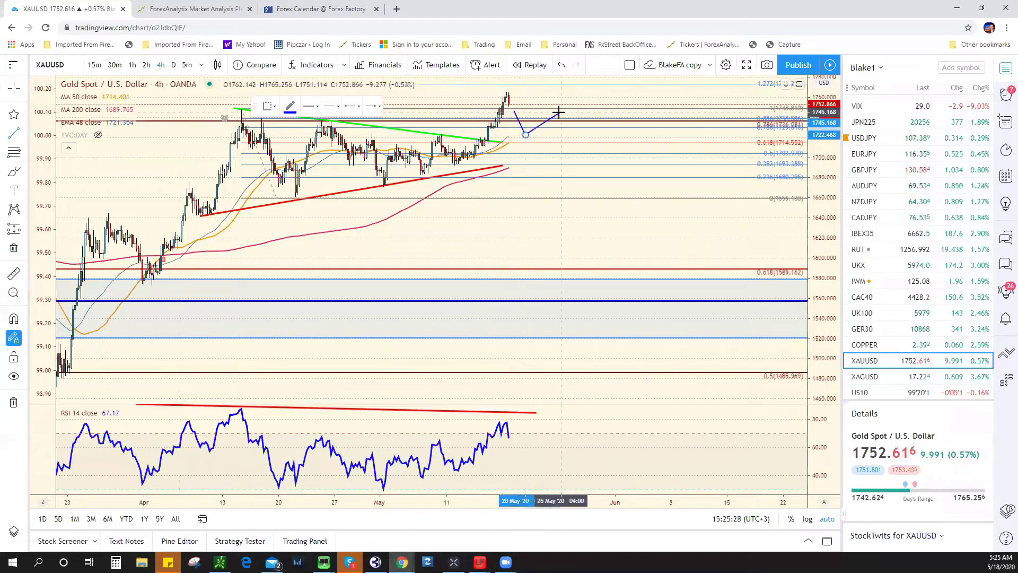
{"action": "double_click", "coordinate": [556, 115]}
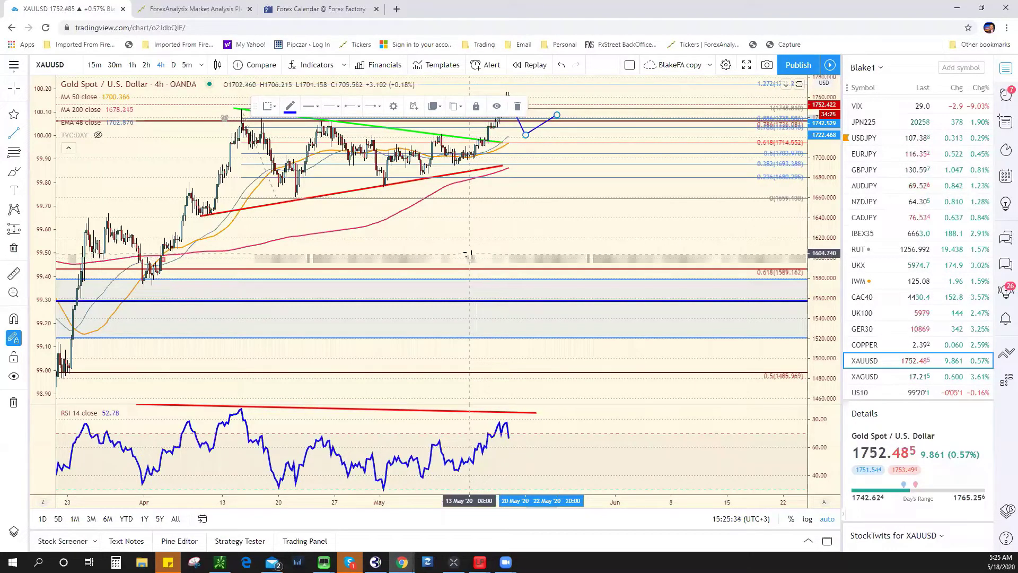
Check gold on 15- and 5-minute candles, then load the USDMXN chart
{"action": "left_click", "coordinate": [95, 65]}
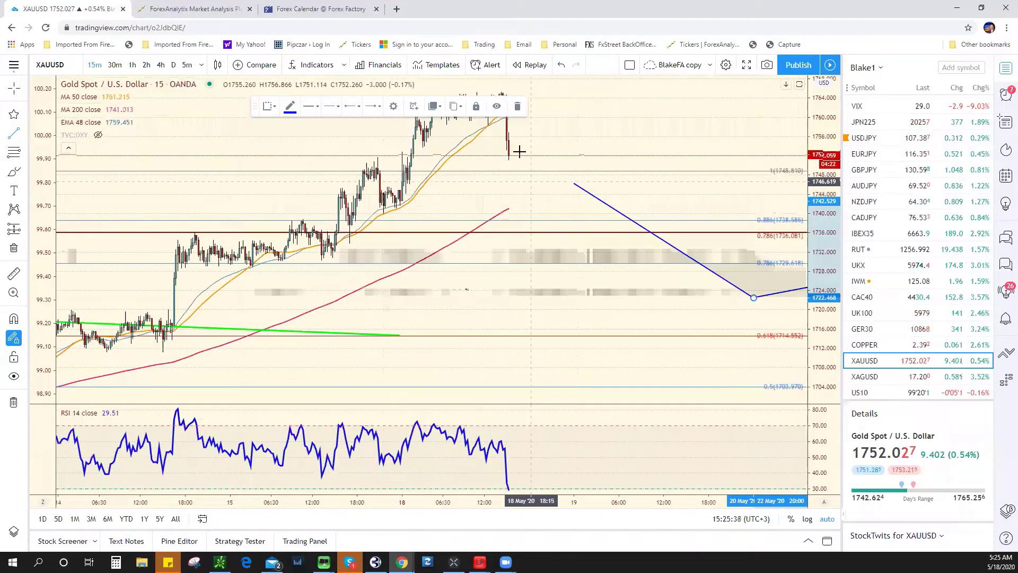
{"action": "left_click", "coordinate": [187, 65]}
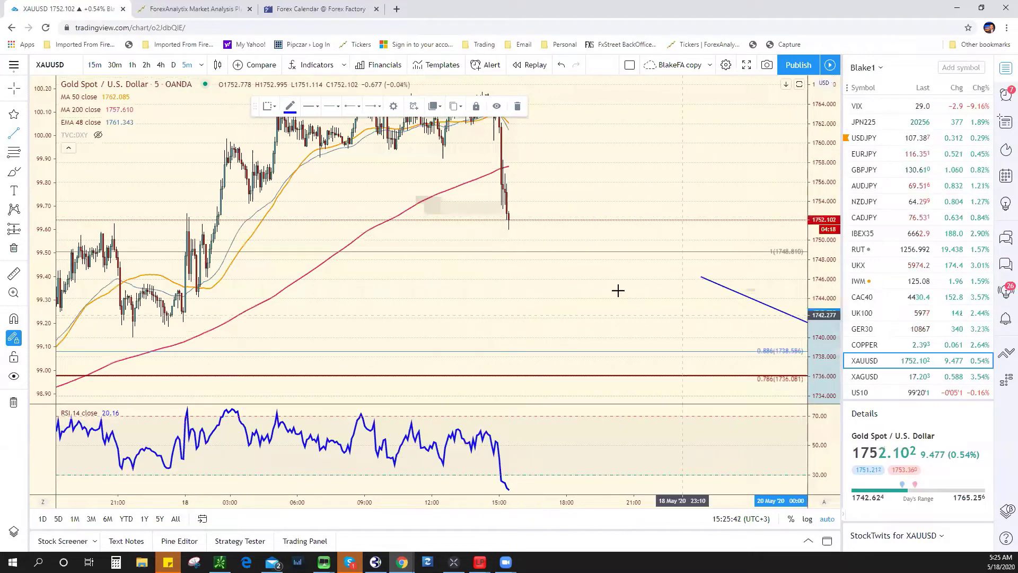
{"action": "scroll", "coordinate": [615, 302], "scroll_direction": "down", "scroll_amount": 1}
{"action": "scroll", "coordinate": [613, 307], "scroll_direction": "down", "scroll_amount": 1}
{"action": "scroll", "coordinate": [609, 324], "scroll_direction": "down", "scroll_amount": 1}
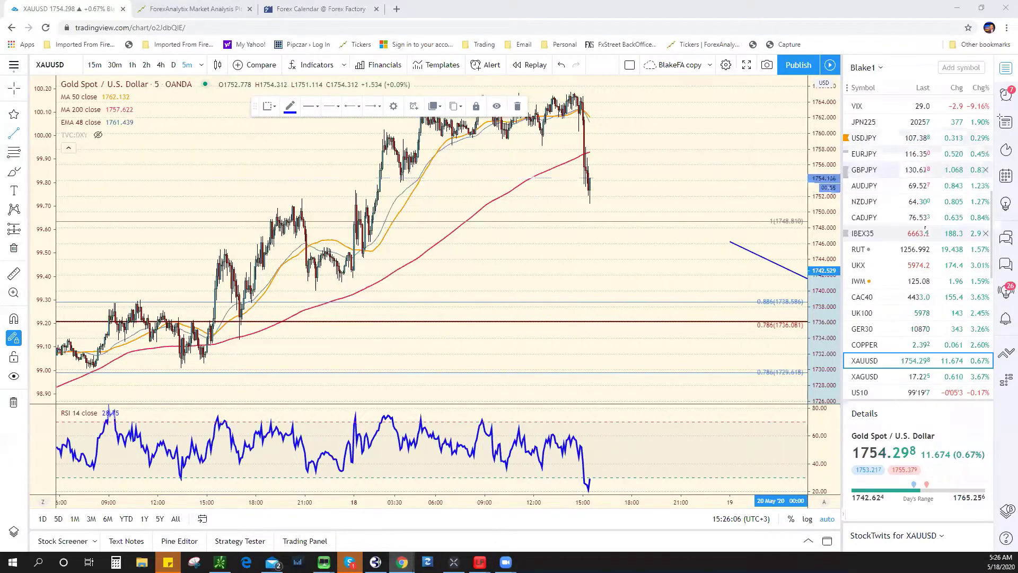
{"action": "scroll", "coordinate": [906, 223], "scroll_direction": "up", "scroll_amount": 5}
{"action": "left_click", "coordinate": [901, 186]}
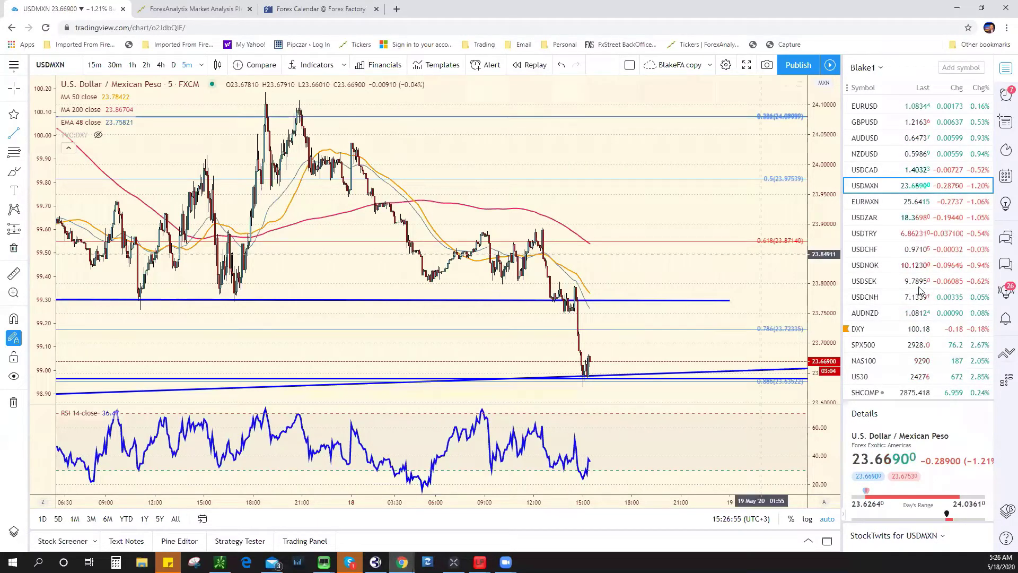
Open SPX500 from the watchlist and view it on 1-hour candles
{"action": "left_click", "coordinate": [905, 345]}
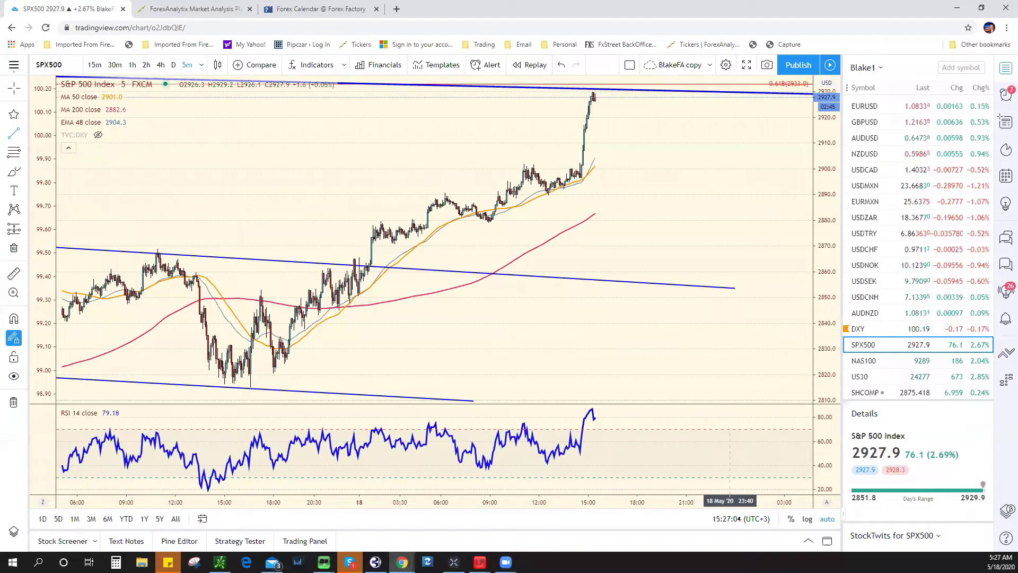
{"action": "left_click", "coordinate": [132, 65]}
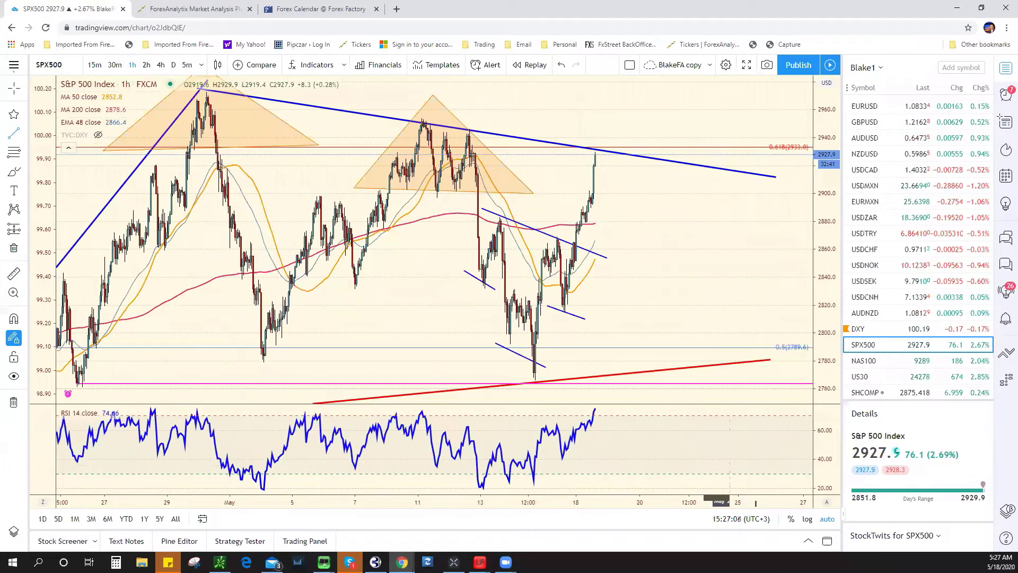
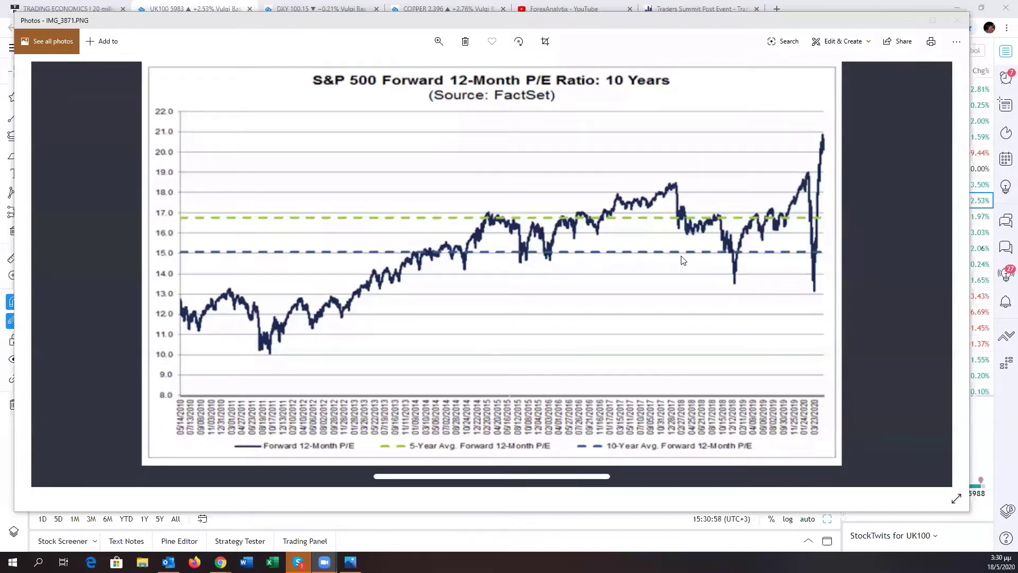
Close the S&P 500 Forward 12-Month P/E image in Windows Photos to reveal the FTSE 100 chart
{"action": "left_click", "coordinate": [717, 25]}
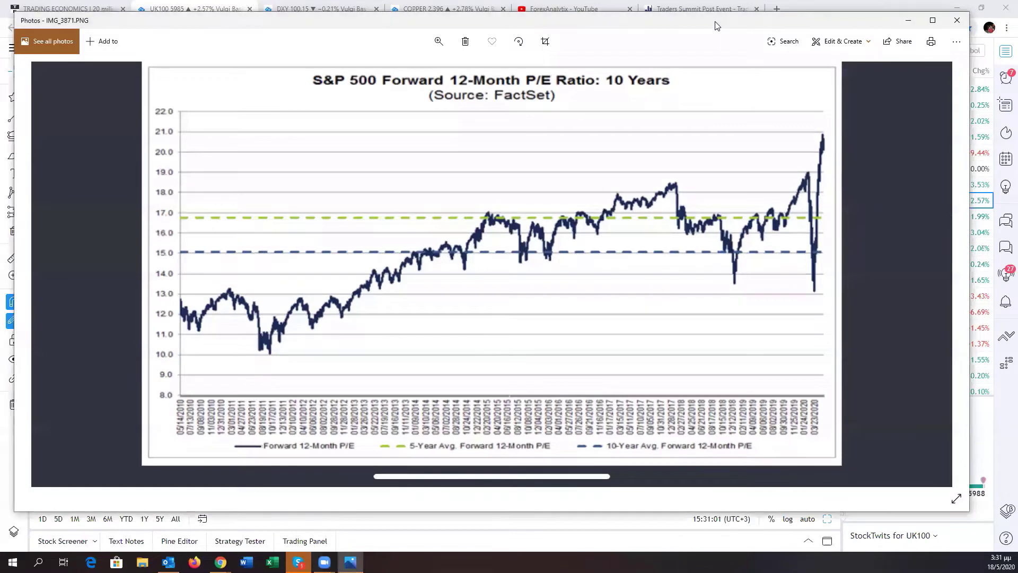
{"action": "key", "text": "alt+F4"}
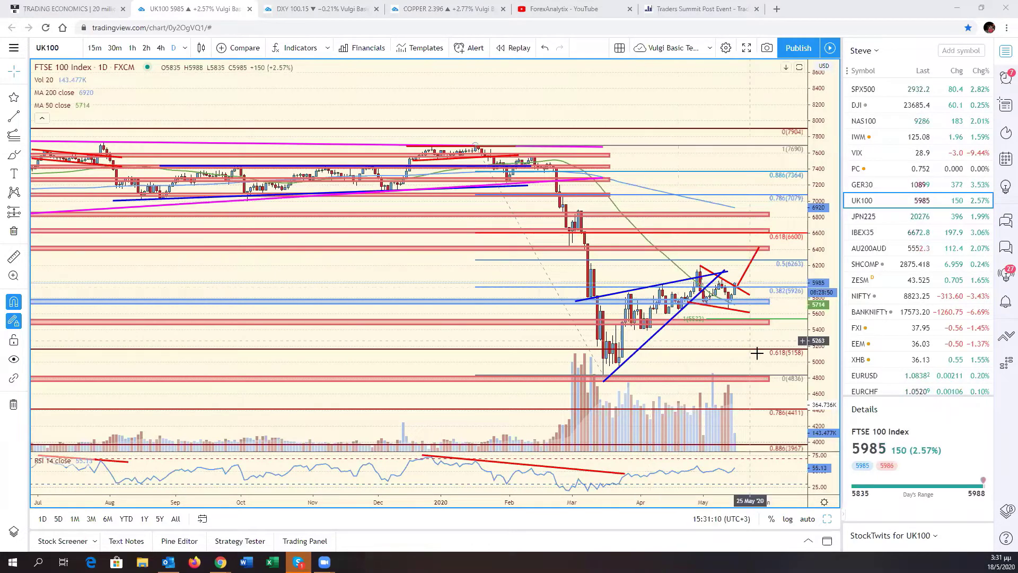
{"action": "left_click_drag", "start_coordinate": [779, 341], "coordinate": [816, 343]}
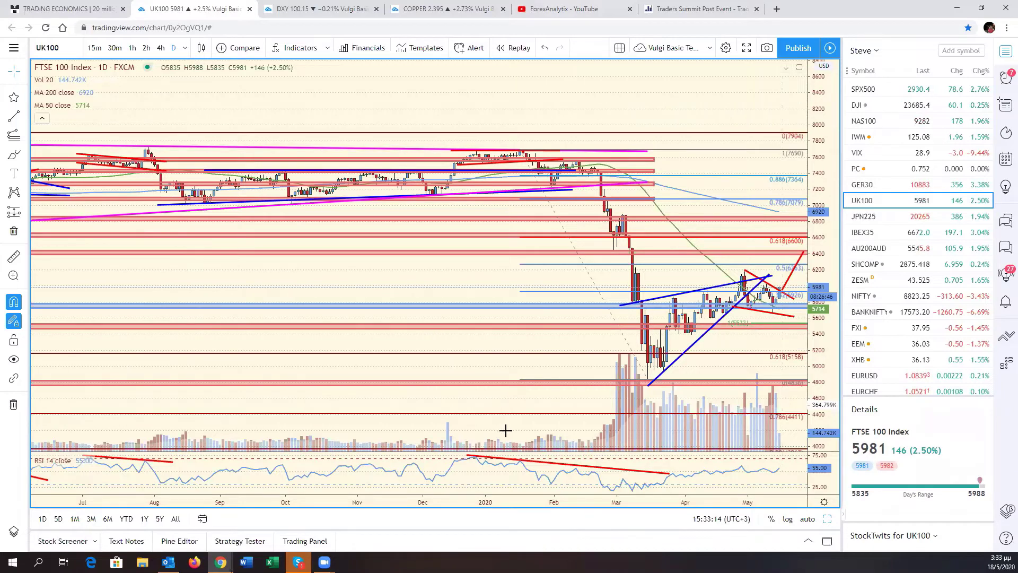
Load XAUUSD/XAGUSD into the Silver panel of the six-chart grid and maximize it
{"action": "key", "text": "alt+Return"}
{"action": "left_click", "coordinate": [467, 481]}
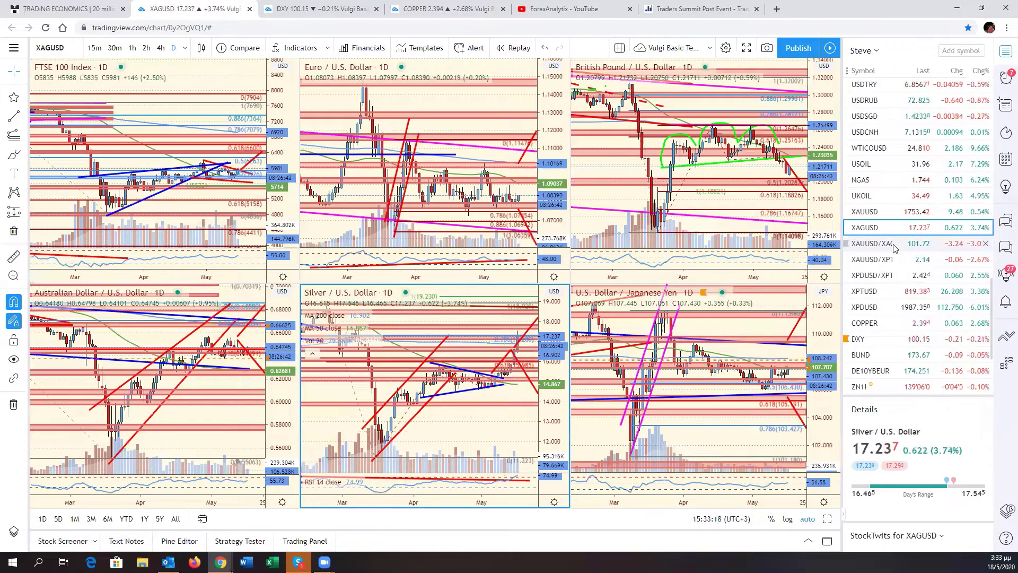
{"action": "left_click", "coordinate": [895, 244]}
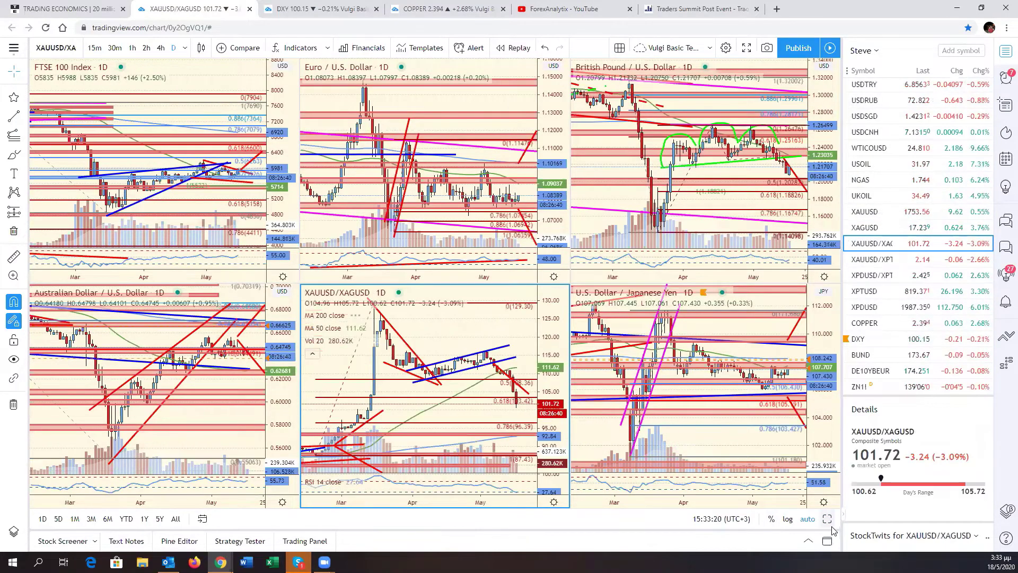
{"action": "key", "text": "alt+Return"}
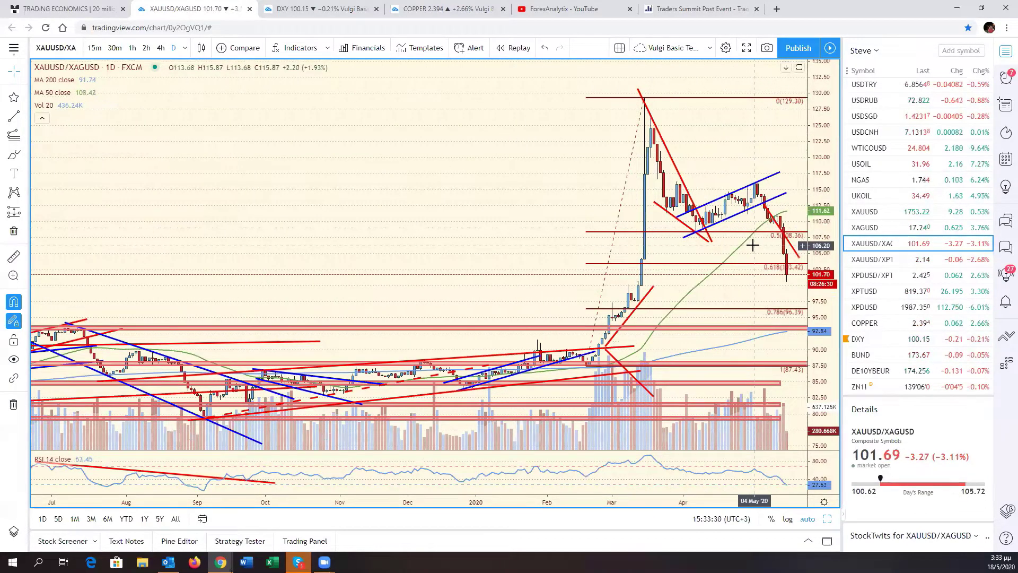
Zoom out over the gold/silver ratio history toward the 2020 spike, then zoom back in
{"action": "left_click_drag", "start_coordinate": [753, 245], "coordinate": [727, 243]}
{"action": "scroll", "coordinate": [715, 289], "scroll_direction": "down", "scroll_amount": 3}
{"action": "scroll", "coordinate": [711, 294], "scroll_direction": "down", "scroll_amount": 3}
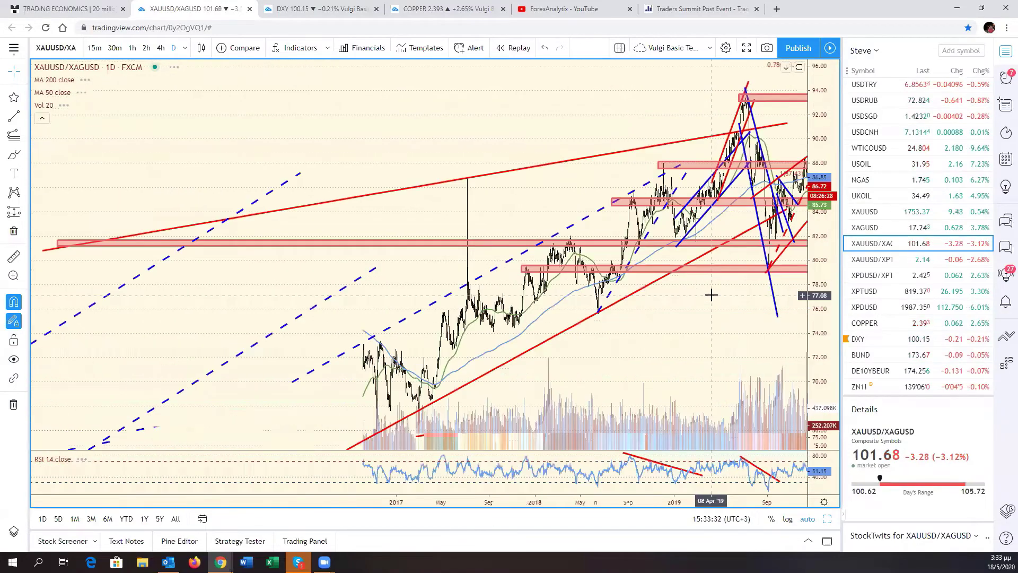
{"action": "scroll", "coordinate": [711, 294], "scroll_direction": "down", "scroll_amount": 3}
{"action": "scroll", "coordinate": [711, 292], "scroll_direction": "down", "scroll_amount": 3}
{"action": "scroll", "coordinate": [711, 292], "scroll_direction": "down", "scroll_amount": 2}
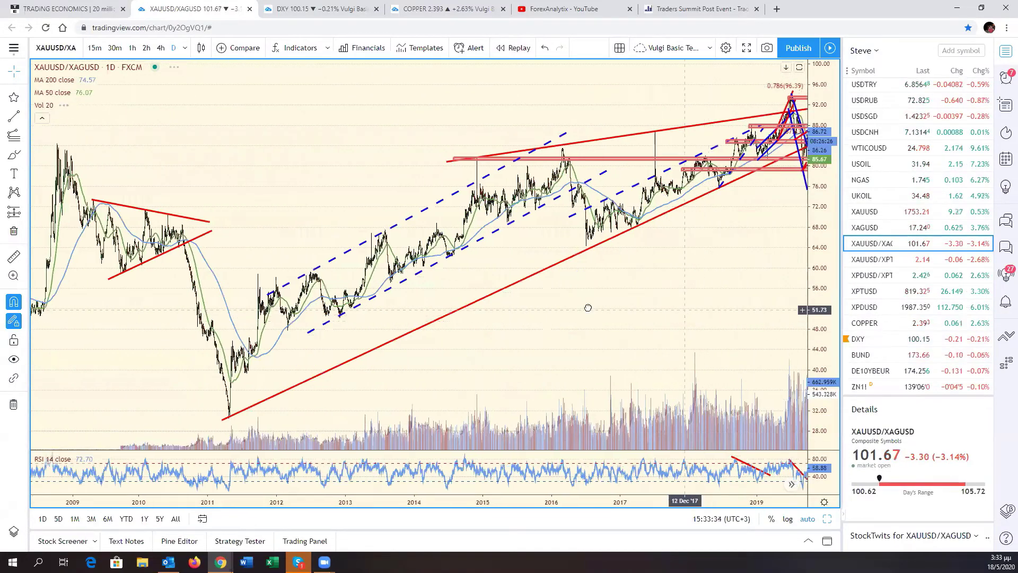
{"action": "left_click_drag", "start_coordinate": [587, 308], "coordinate": [601, 303]}
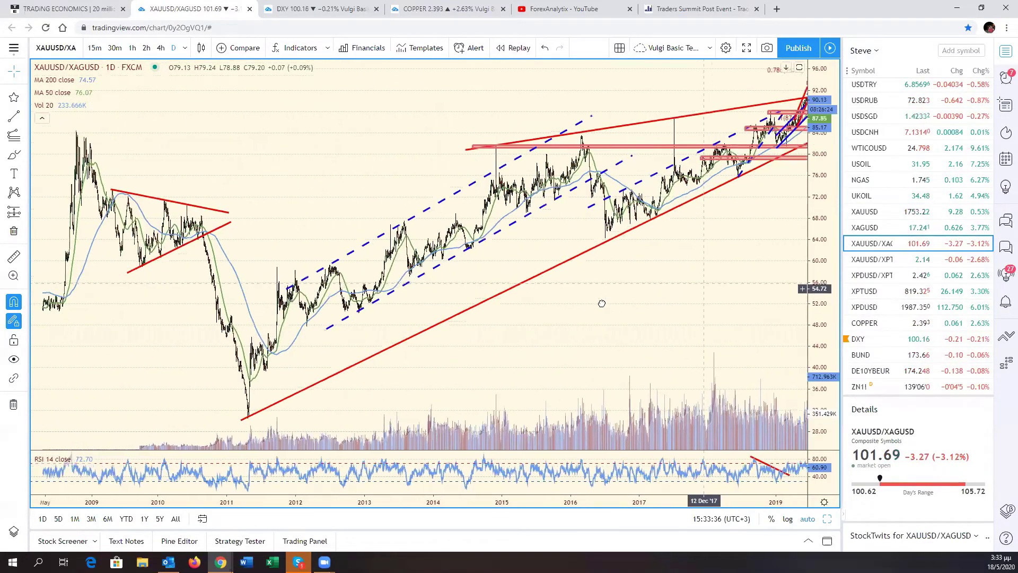
{"action": "scroll", "coordinate": [631, 296], "scroll_direction": "up", "scroll_amount": 2}
{"action": "scroll", "coordinate": [643, 302], "scroll_direction": "up", "scroll_amount": 3}
{"action": "scroll", "coordinate": [645, 308], "scroll_direction": "up", "scroll_amount": 3}
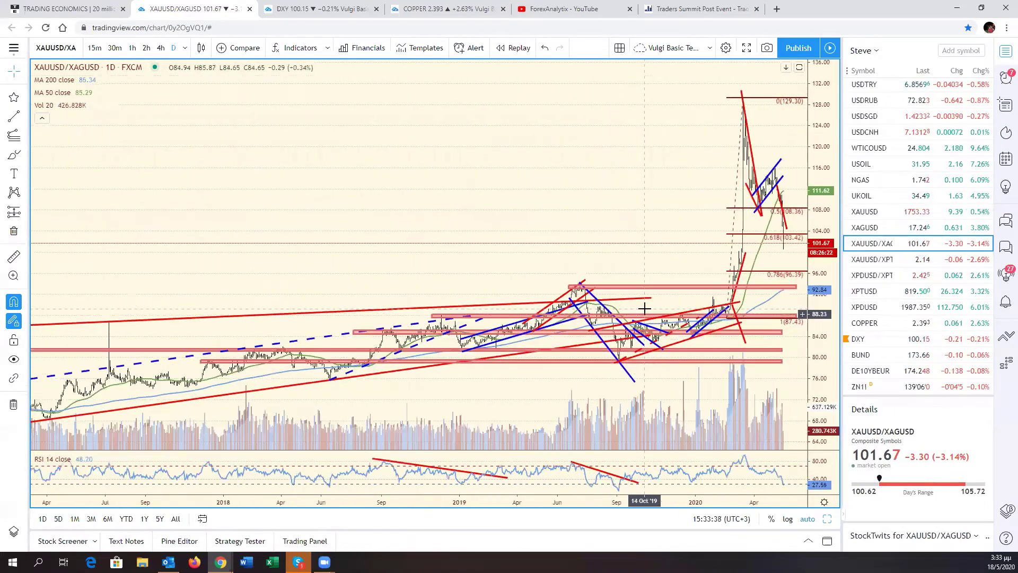
{"action": "scroll", "coordinate": [644, 308], "scroll_direction": "up", "scroll_amount": 2}
{"action": "scroll", "coordinate": [644, 308], "scroll_direction": "up", "scroll_amount": 2}
{"action": "scroll", "coordinate": [644, 308], "scroll_direction": "up", "scroll_amount": 2}
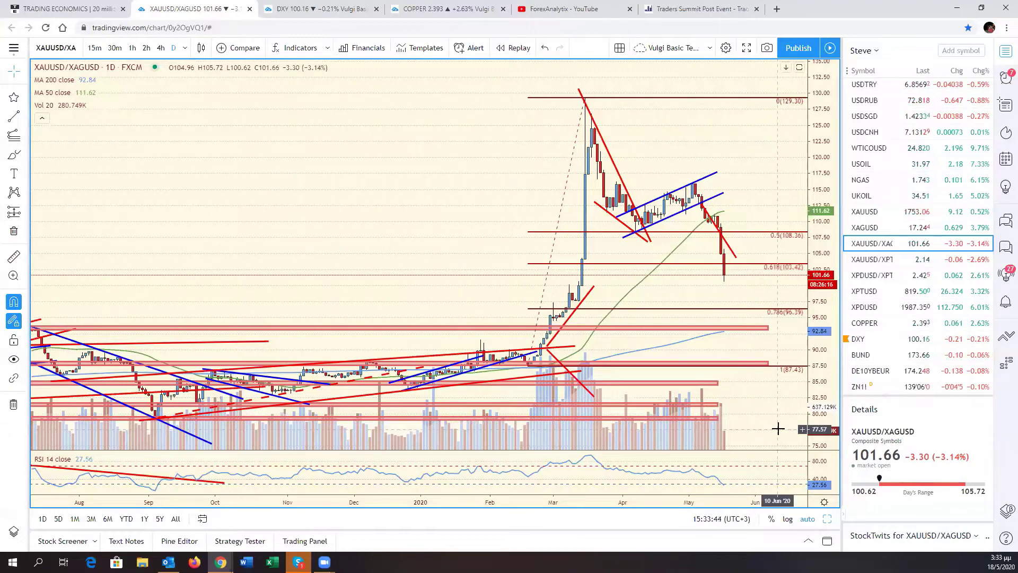
Switch to XAGUSD and zoom out to its long-term history with a compressed price scale
{"action": "key", "text": "Up"}
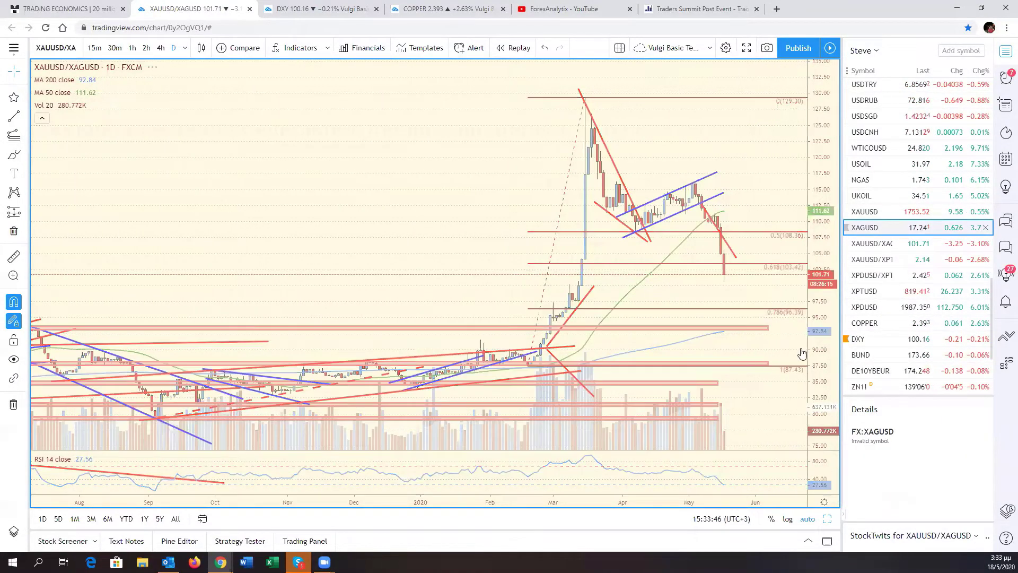
{"action": "scroll", "coordinate": [778, 285], "scroll_direction": "down", "scroll_amount": 2}
{"action": "scroll", "coordinate": [758, 318], "scroll_direction": "down", "scroll_amount": 1}
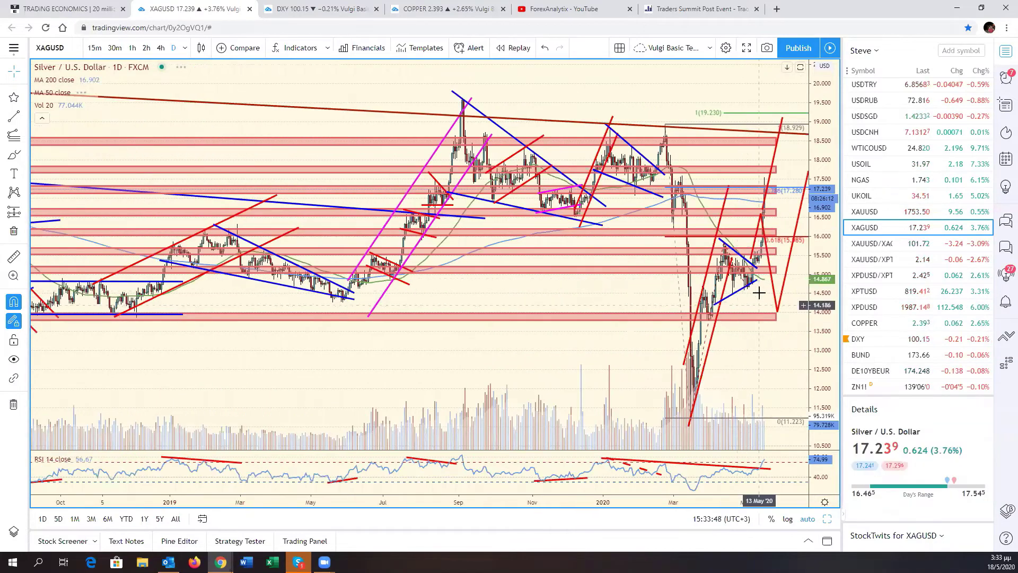
{"action": "left_click_drag", "start_coordinate": [772, 368], "coordinate": [711, 368]}
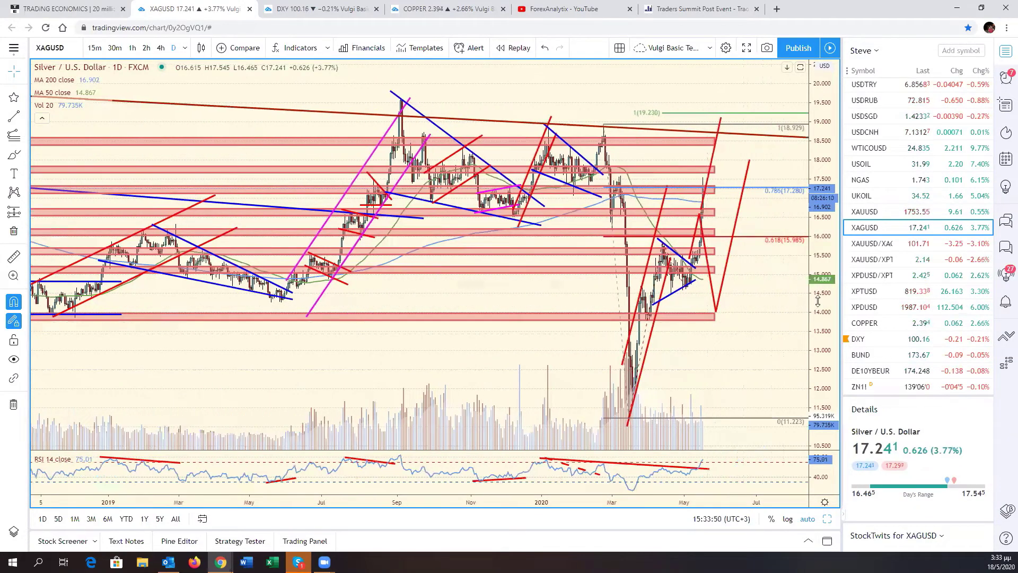
{"action": "left_click_drag", "start_coordinate": [819, 366], "coordinate": [814, 408]}
{"action": "scroll", "coordinate": [704, 375], "scroll_direction": "down", "scroll_amount": 2}
{"action": "scroll", "coordinate": [700, 363], "scroll_direction": "down", "scroll_amount": 2}
{"action": "scroll", "coordinate": [658, 358], "scroll_direction": "down", "scroll_amount": 2}
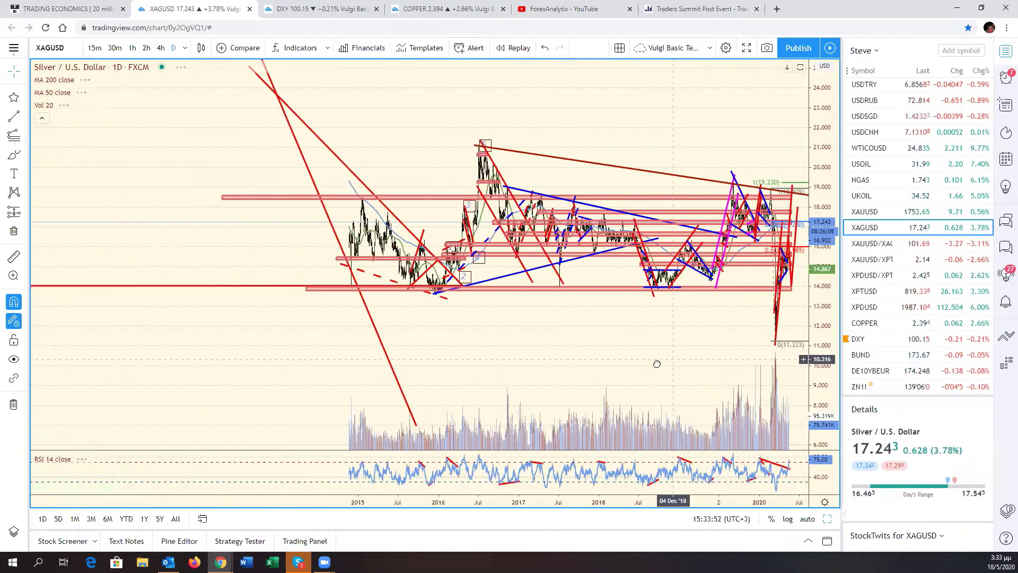
{"action": "left_click_drag", "start_coordinate": [562, 403], "coordinate": [529, 359]}
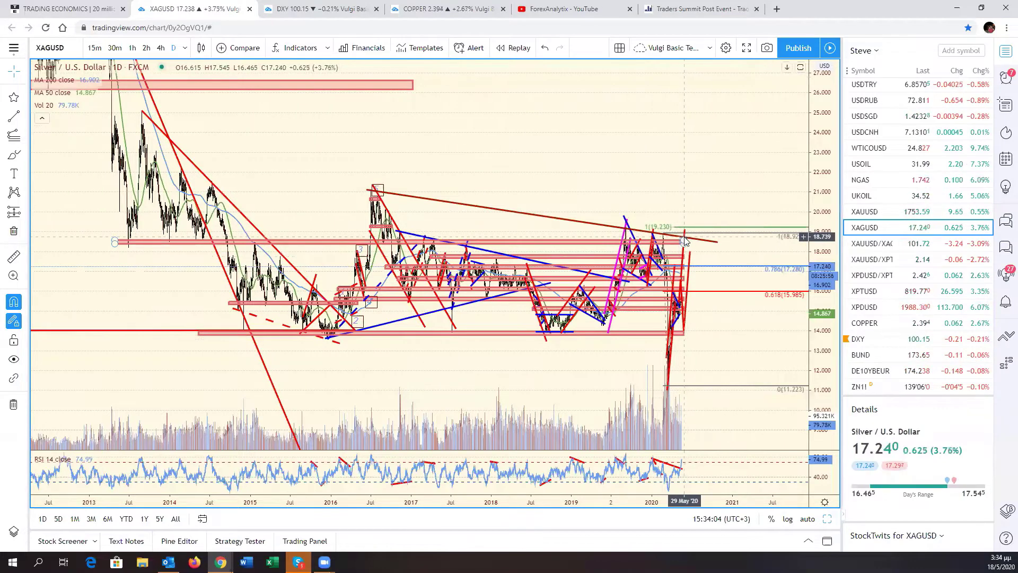
Zoom back in on recent silver months, auto-fit the price scale and restore the six-chart grid
{"action": "scroll", "coordinate": [674, 346], "scroll_direction": "up", "scroll_amount": 3}
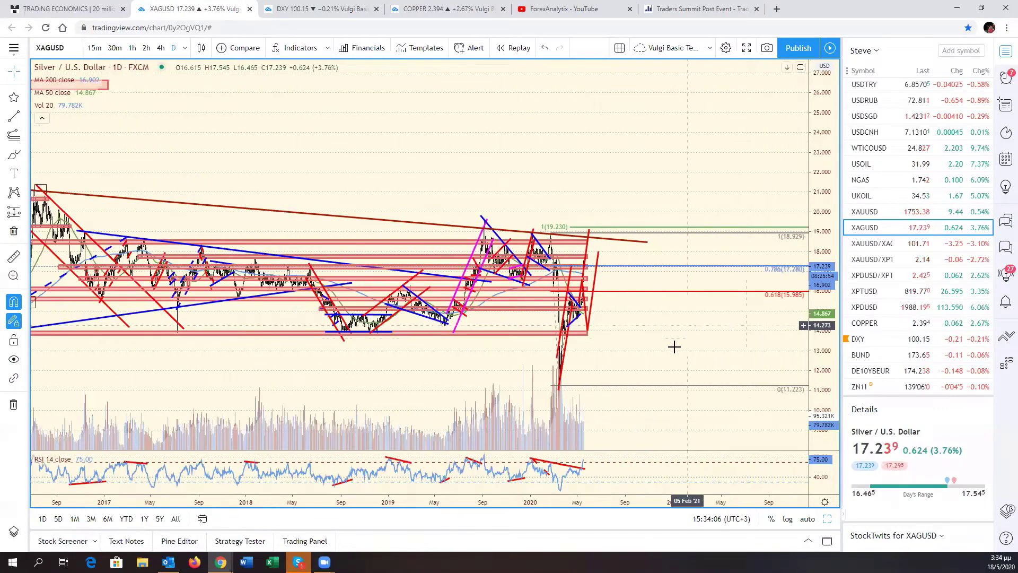
{"action": "scroll", "coordinate": [579, 336], "scroll_direction": "down", "scroll_amount": 5}
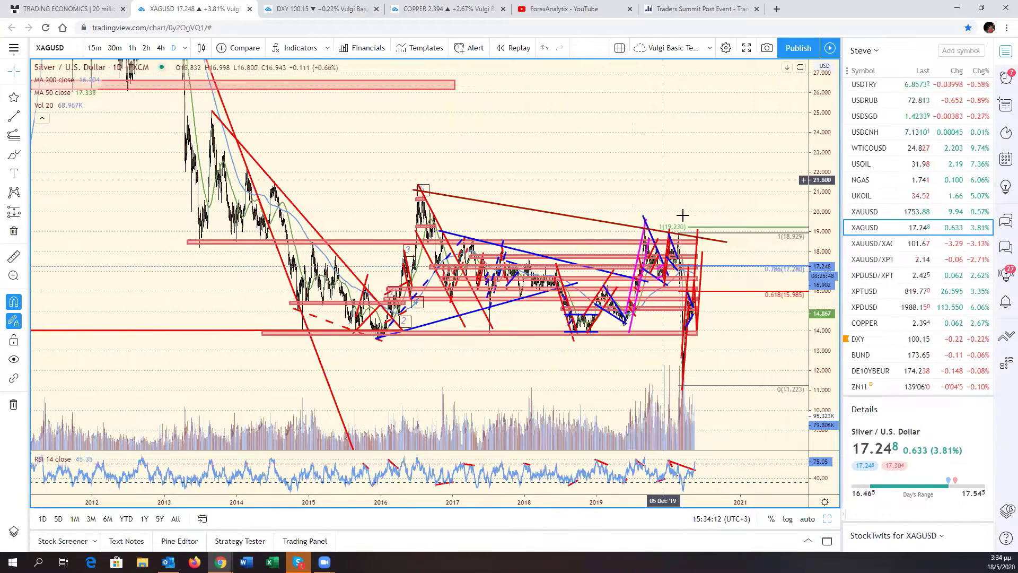
{"action": "scroll", "coordinate": [683, 216], "scroll_direction": "up", "scroll_amount": 5}
{"action": "scroll", "coordinate": [504, 354], "scroll_direction": "up", "scroll_amount": 2}
{"action": "scroll", "coordinate": [739, 318], "scroll_direction": "up", "scroll_amount": 2}
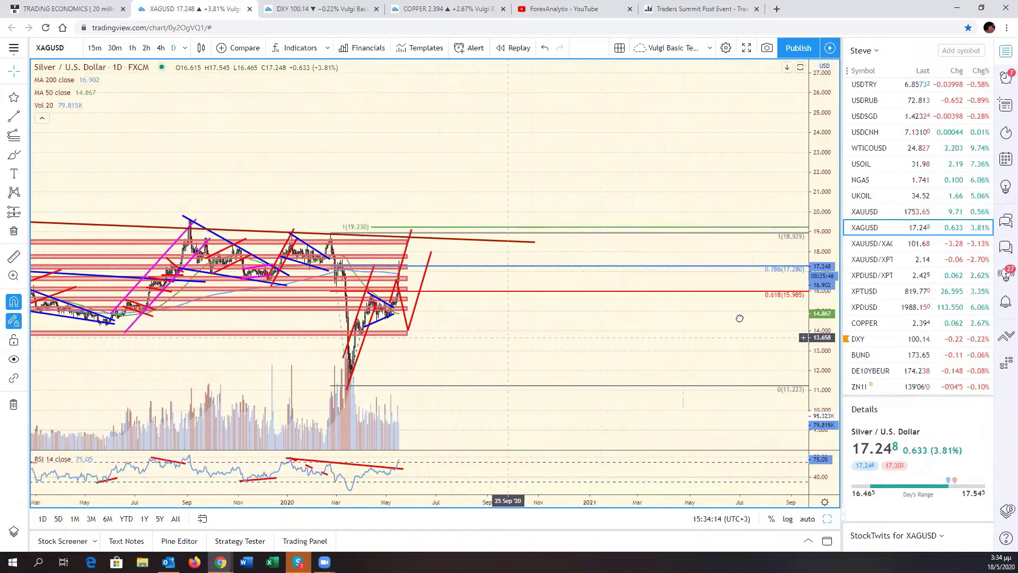
{"action": "scroll", "coordinate": [697, 341], "scroll_direction": "up", "scroll_amount": 2}
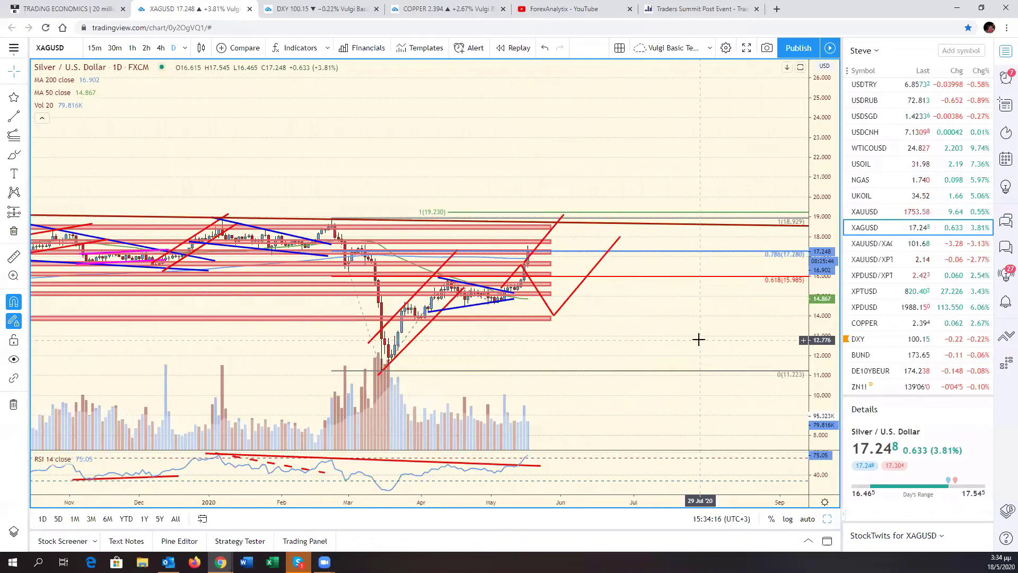
{"action": "left_click_drag", "start_coordinate": [661, 325], "coordinate": [919, 340]}
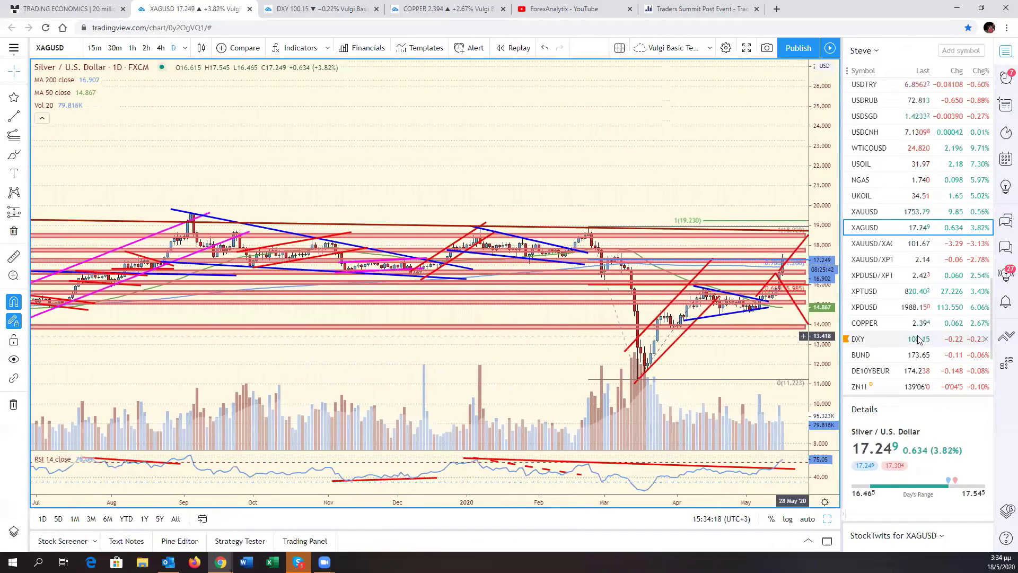
{"action": "left_click", "coordinate": [807, 518]}
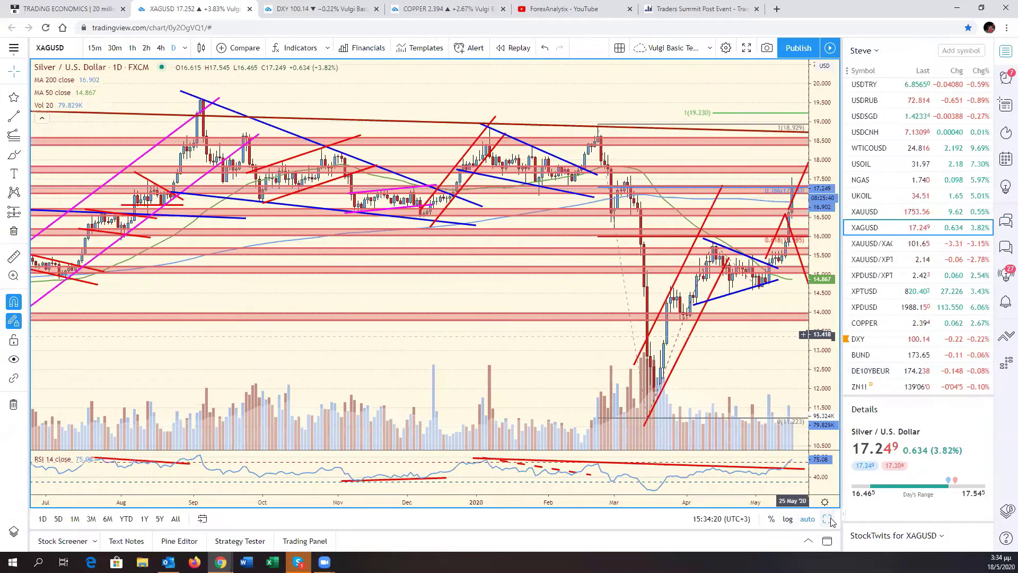
{"action": "left_click", "coordinate": [828, 519]}
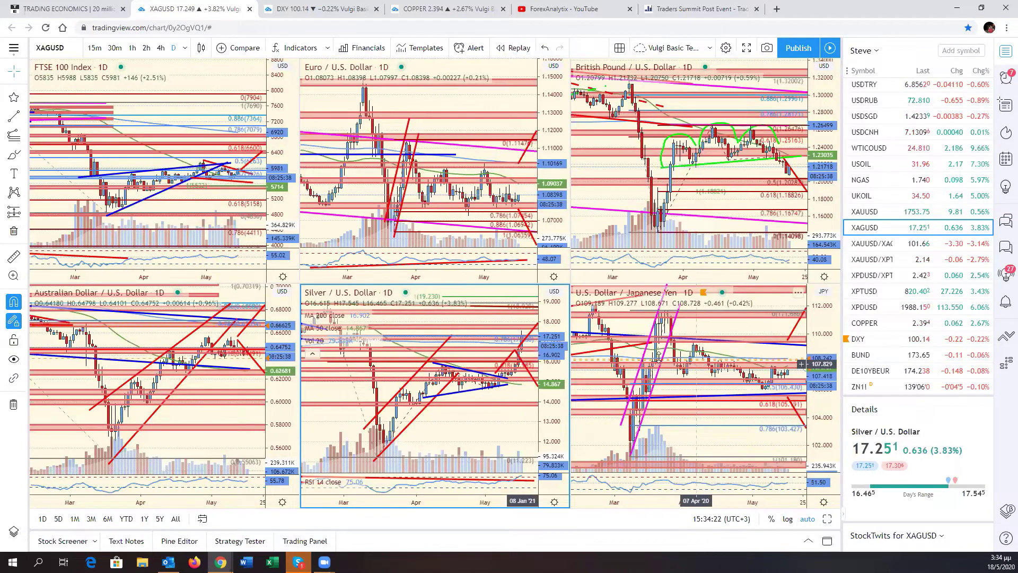
Auto-fit the FTSE 100 price scale, then make the GBP/USD chart the active panel
{"action": "left_click", "coordinate": [228, 202]}
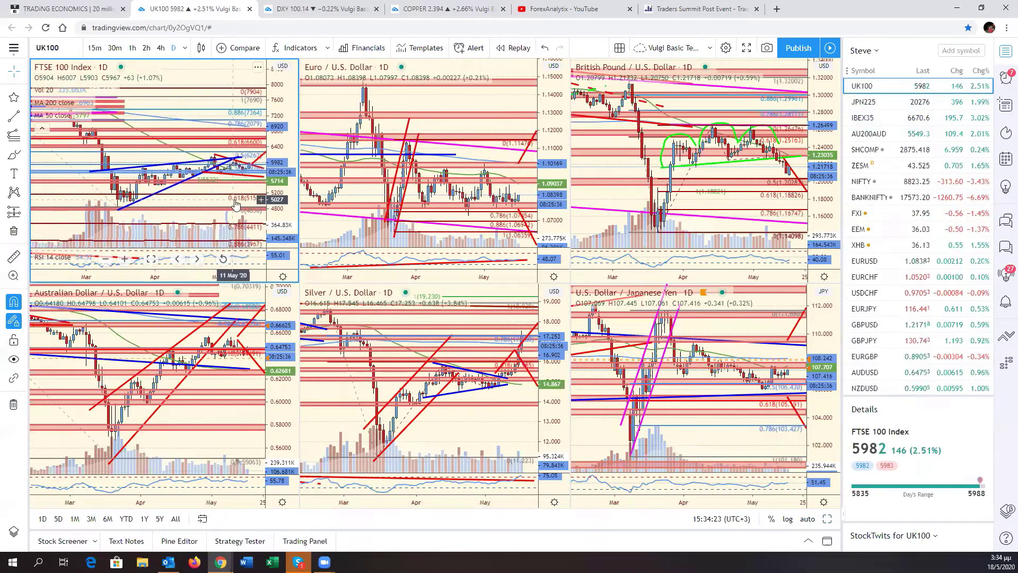
{"action": "left_click", "coordinate": [807, 518]}
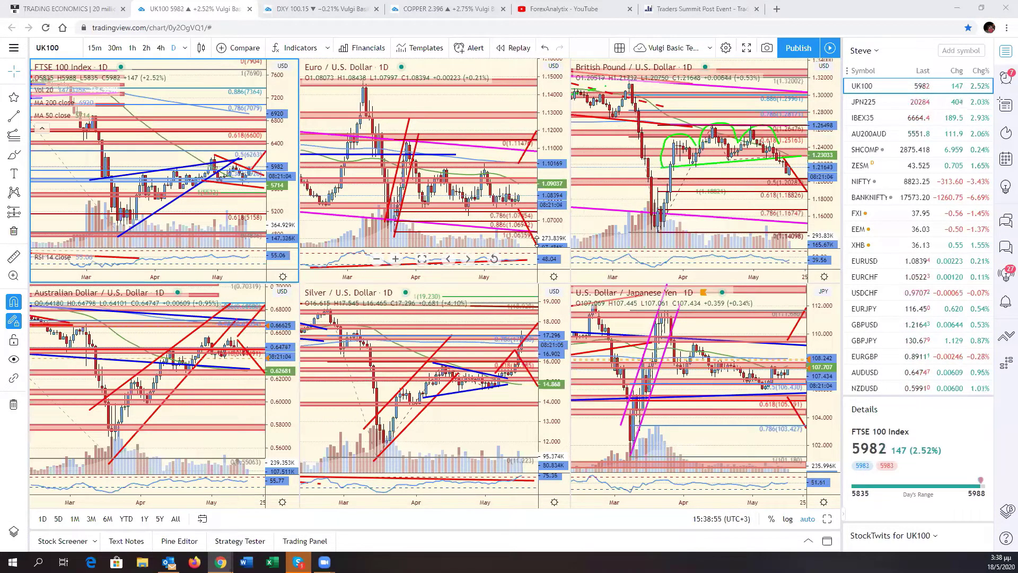
{"action": "left_click", "coordinate": [748, 171]}
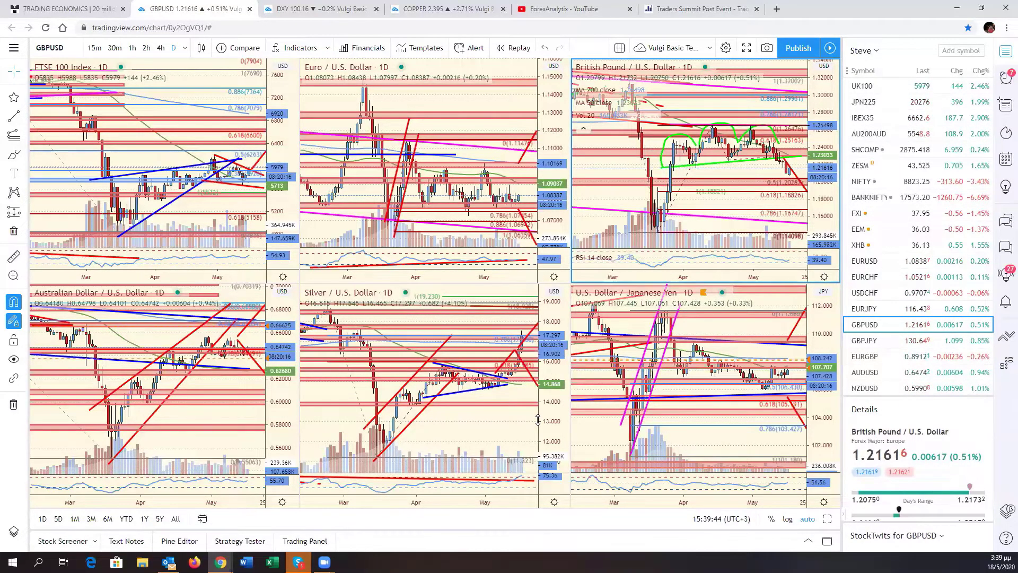
Load WTICOUSD into the Silver pane, maximize it and leave space after the latest bar
{"action": "left_click", "coordinate": [477, 484]}
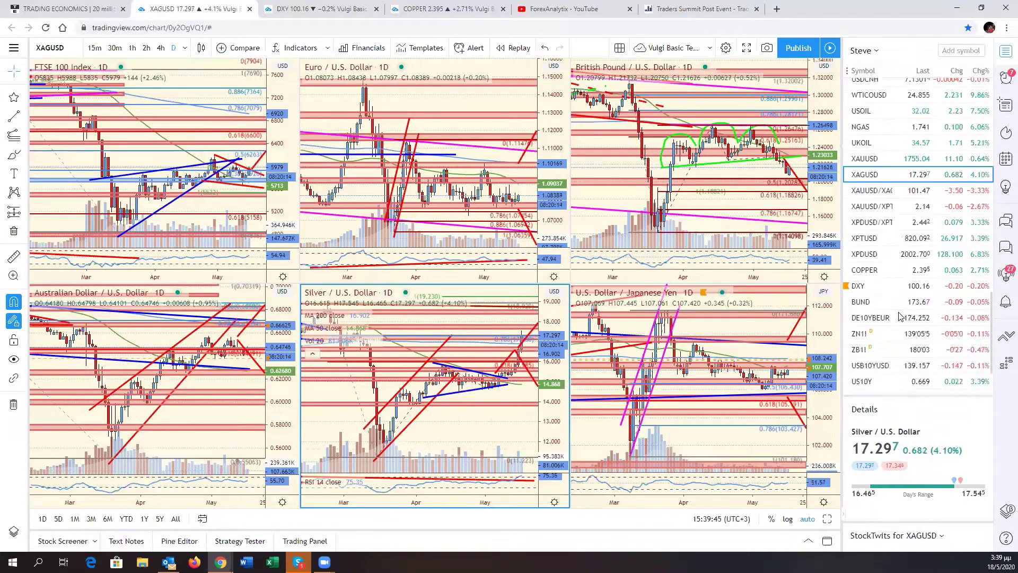
{"action": "left_click", "coordinate": [869, 95]}
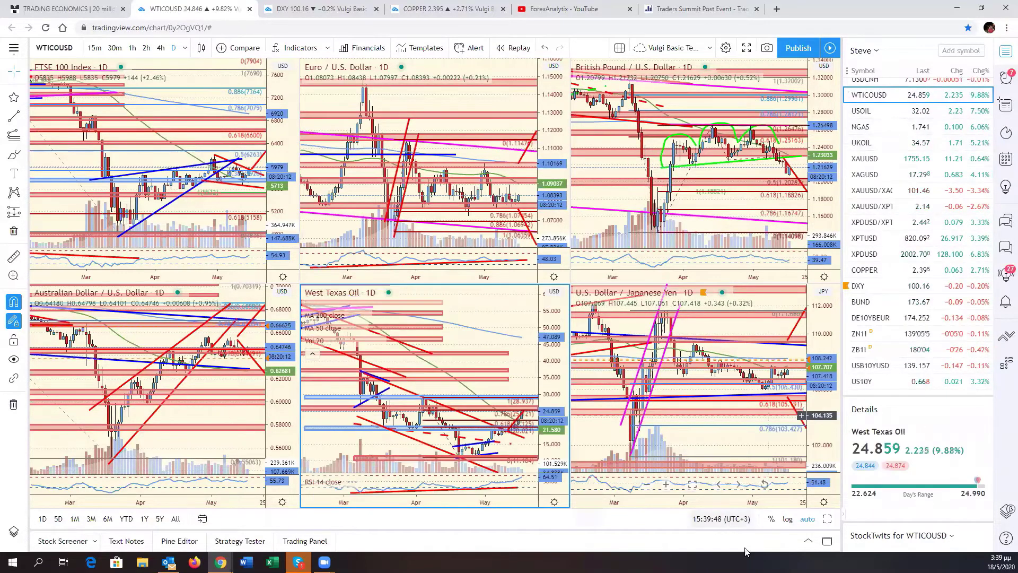
{"action": "key", "text": "alt+Return"}
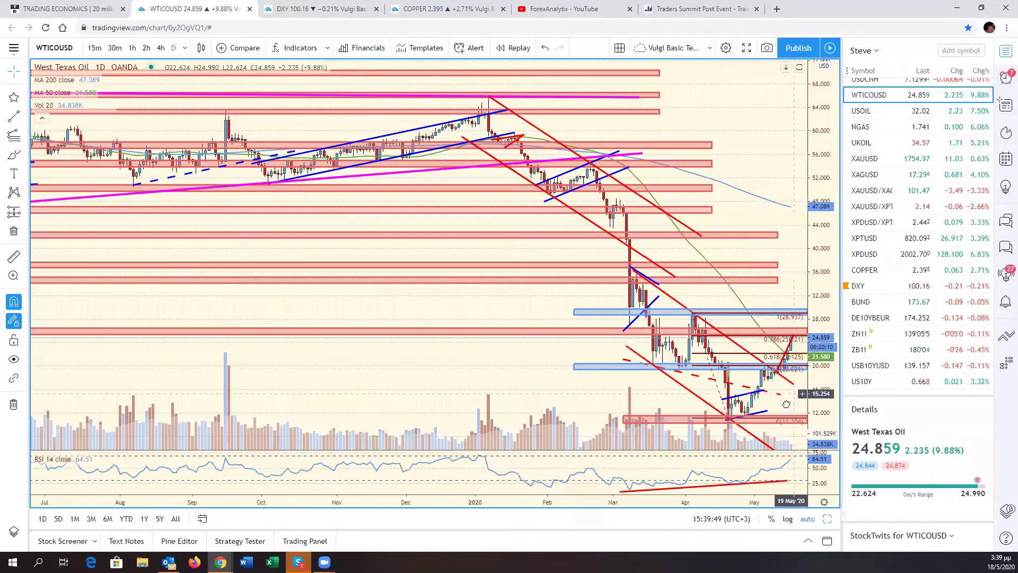
{"action": "left_click_drag", "start_coordinate": [787, 404], "coordinate": [771, 480]}
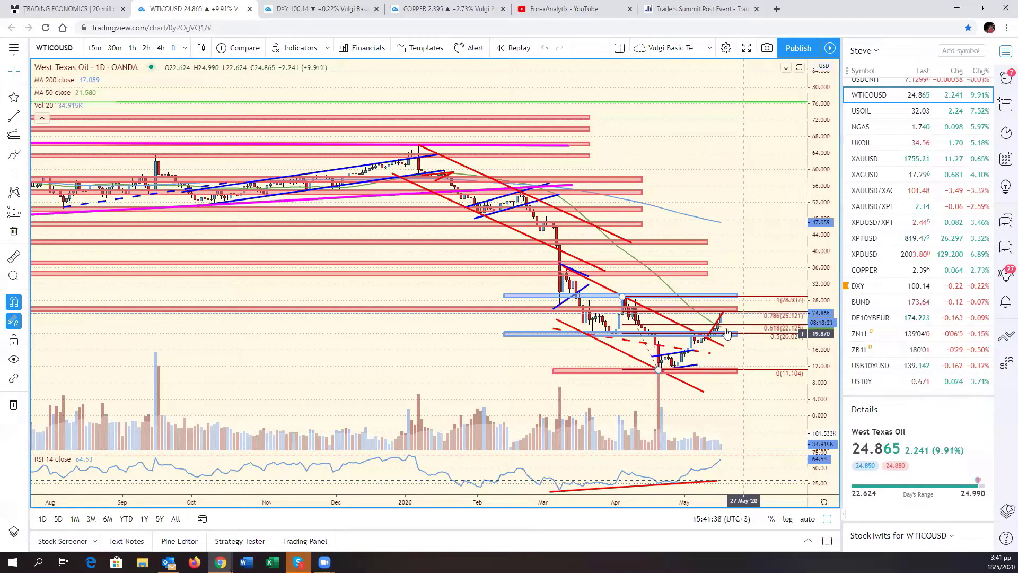
On Natural Gas, stretch the red zones at 1.65, 2.06 and 2.55 rightward and pan back to July
{"action": "key", "text": "Down"}
{"action": "key", "text": "Down"}
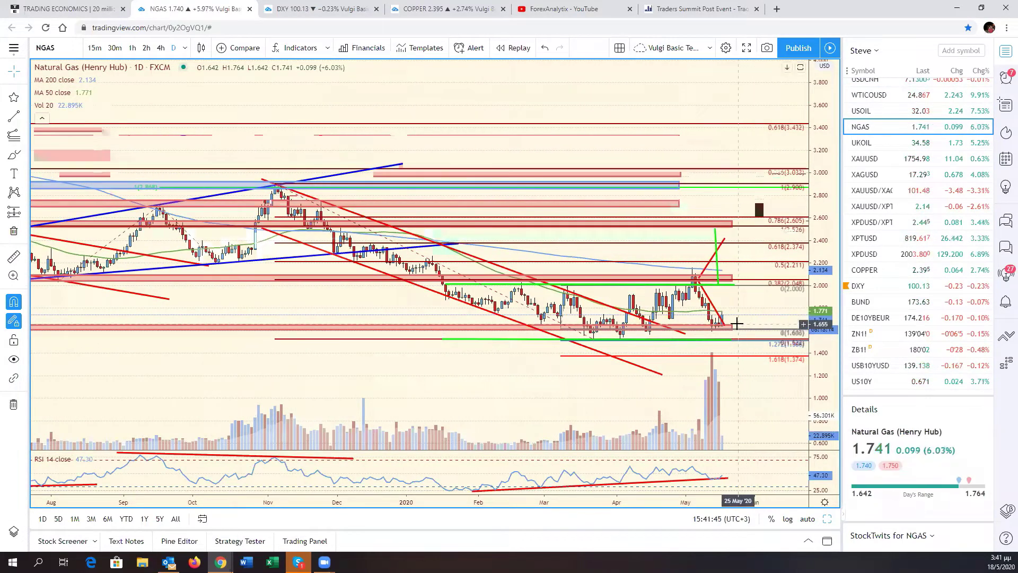
{"action": "left_click_drag", "start_coordinate": [737, 328], "coordinate": [754, 327]}
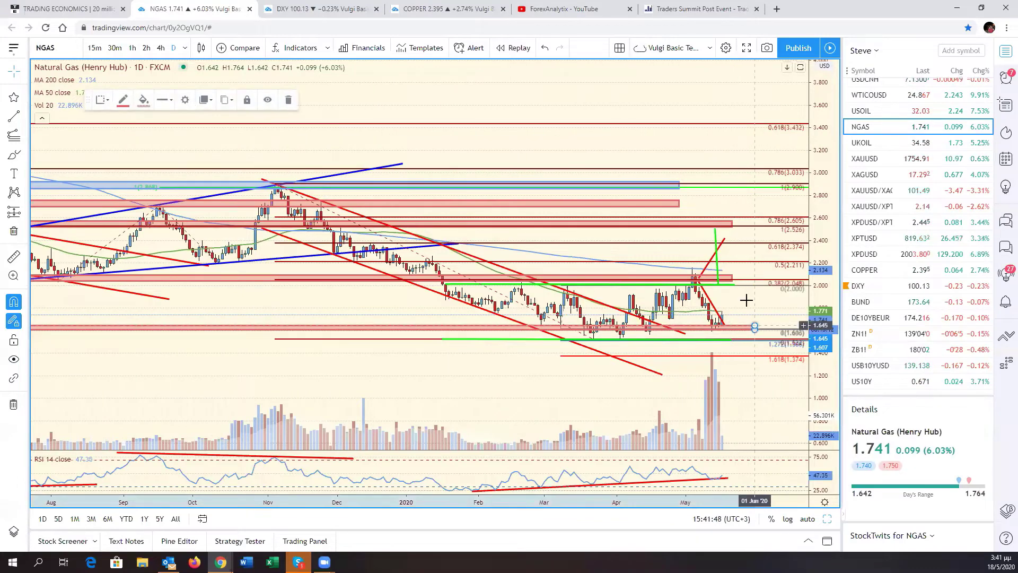
{"action": "left_click_drag", "start_coordinate": [739, 281], "coordinate": [755, 276]}
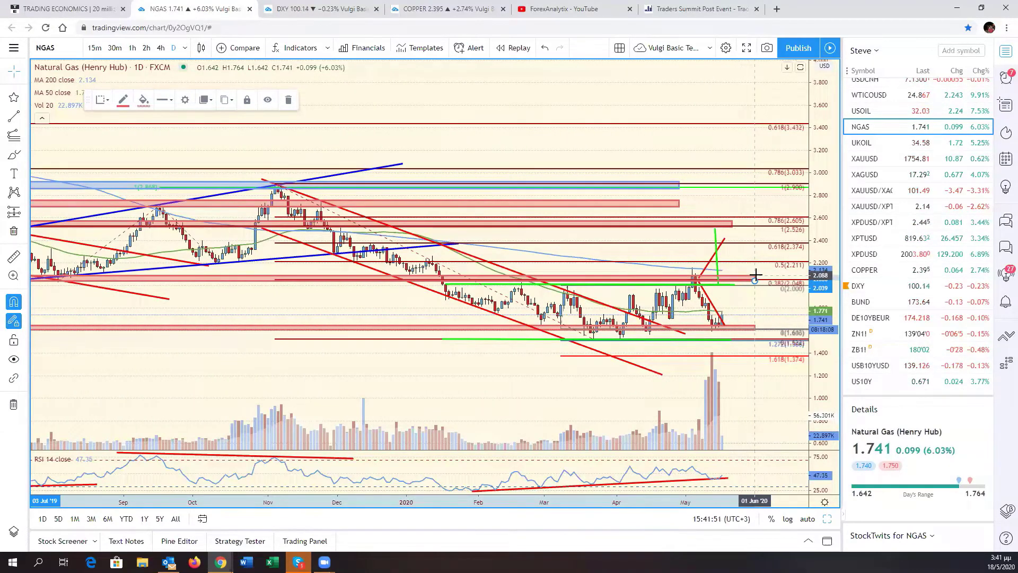
{"action": "left_click_drag", "start_coordinate": [732, 221], "coordinate": [756, 227]}
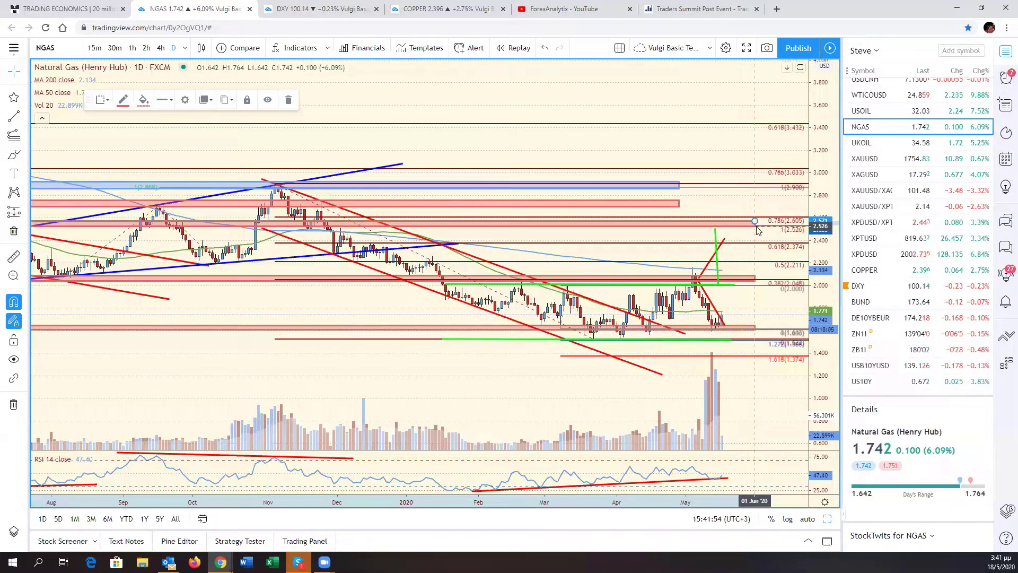
{"action": "left_click", "coordinate": [767, 298]}
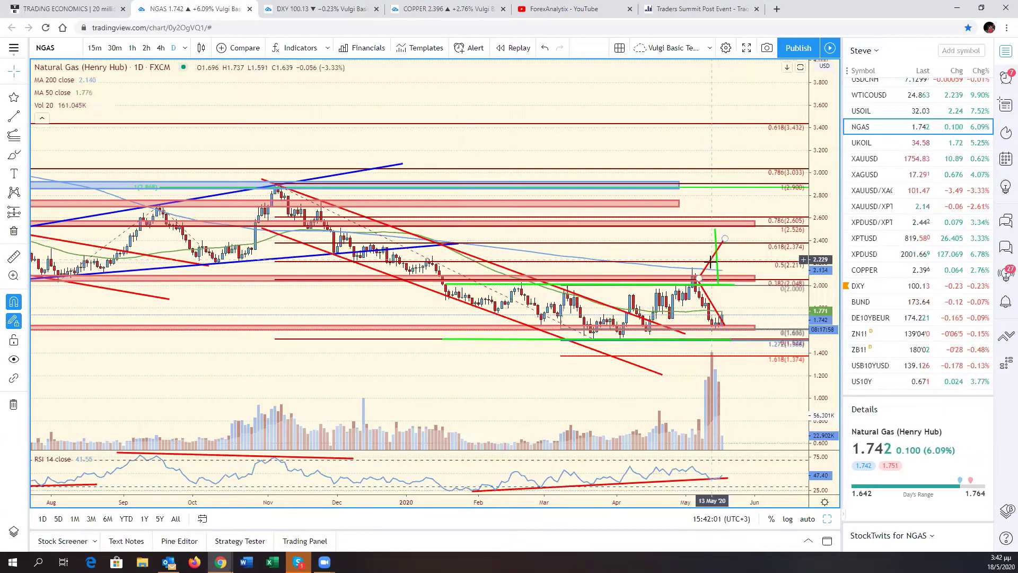
{"action": "left_click", "coordinate": [611, 339]}
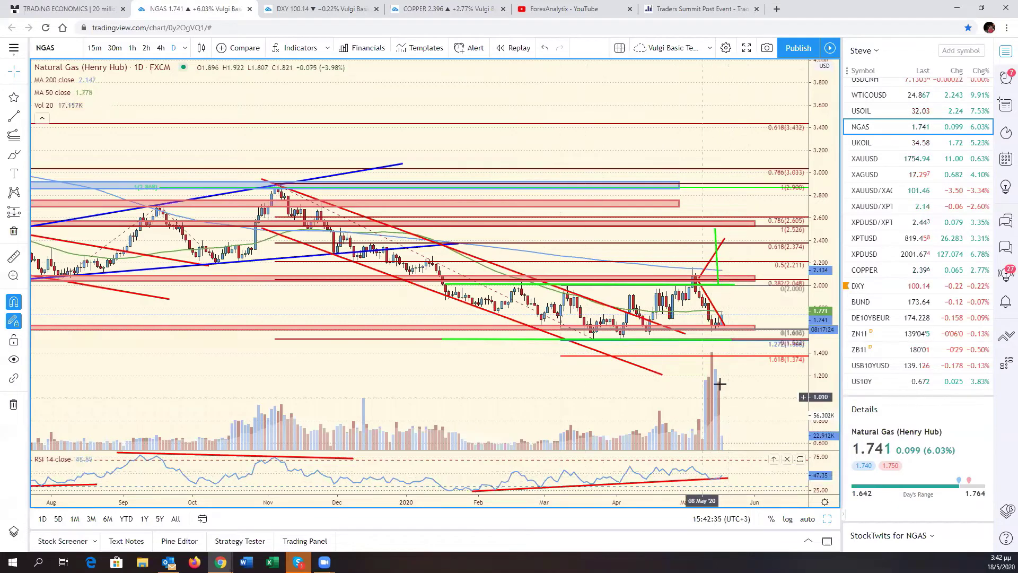
{"action": "left_click_drag", "start_coordinate": [756, 393], "coordinate": [826, 389]}
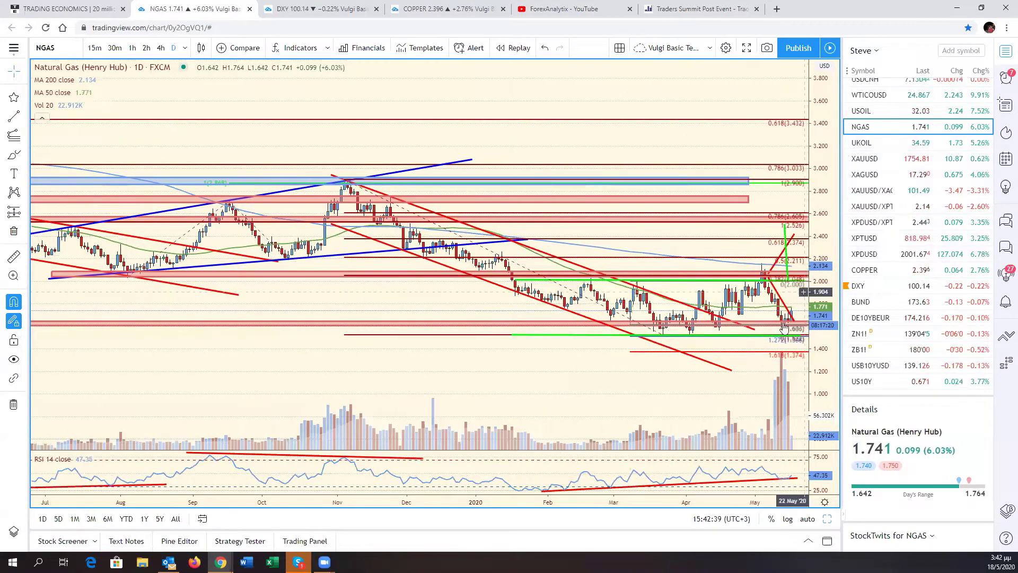
Back in the six-chart grid, search TOT and load TOTAL S.A. into the top-left chart
{"action": "left_click", "coordinate": [806, 518]}
{"action": "key", "text": "alt+Return"}
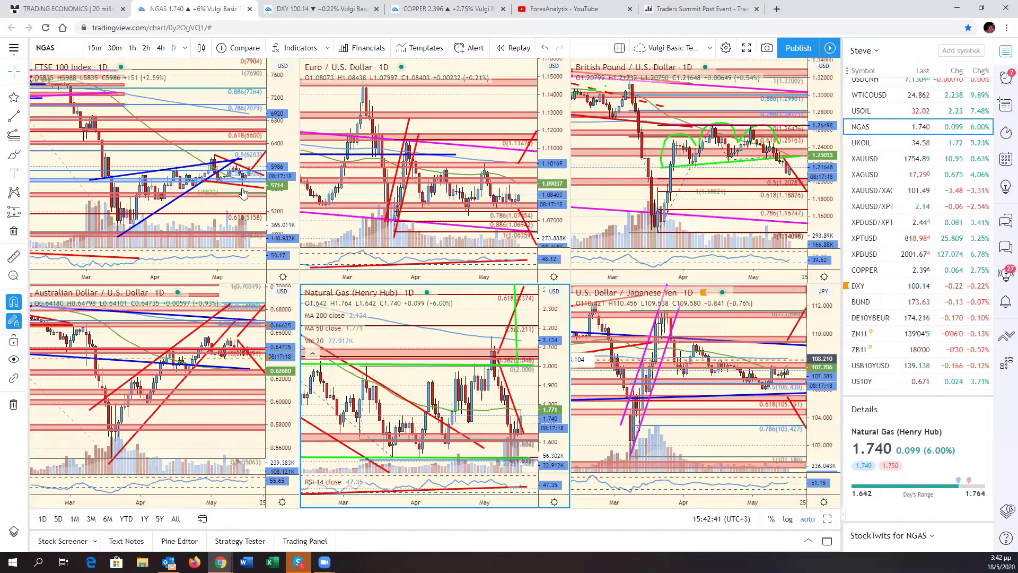
{"action": "left_click", "coordinate": [241, 203]}
{"action": "type", "text": "TOT"}
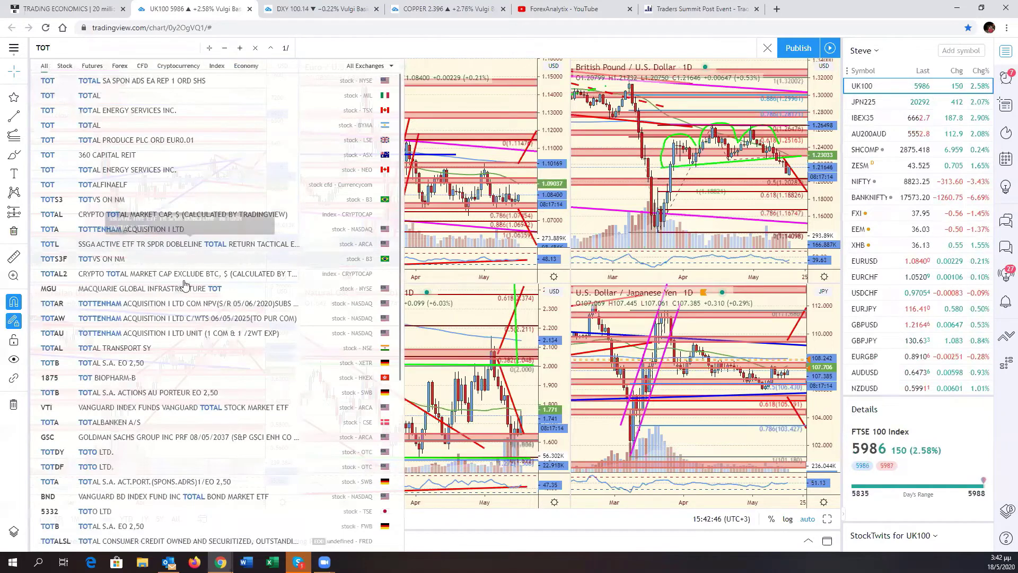
{"action": "left_click", "coordinate": [177, 364]}
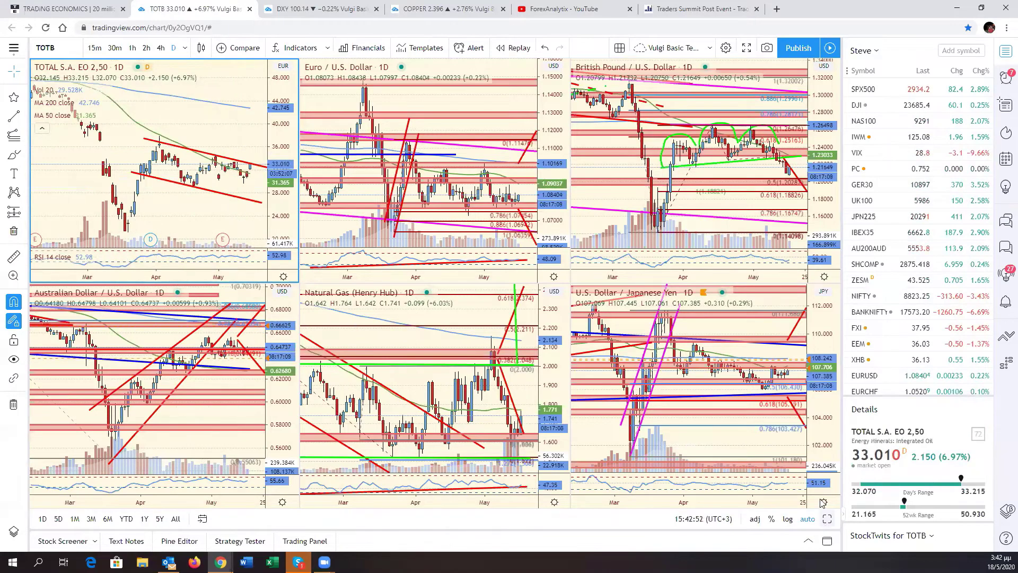
Review TOTAL full size, then replace it with the S&P 500 Index in the grid
{"action": "left_click", "coordinate": [827, 518]}
{"action": "scroll", "coordinate": [769, 387], "scroll_direction": "right", "scroll_amount": 2}
{"action": "scroll", "coordinate": [825, 409], "scroll_direction": "down", "scroll_amount": 3}
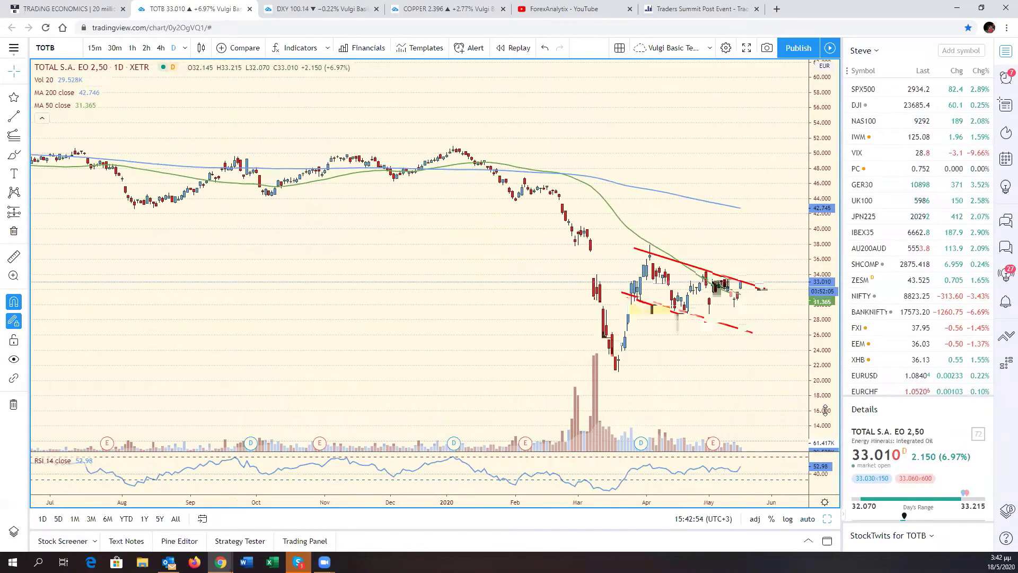
{"action": "left_click", "coordinate": [806, 519]}
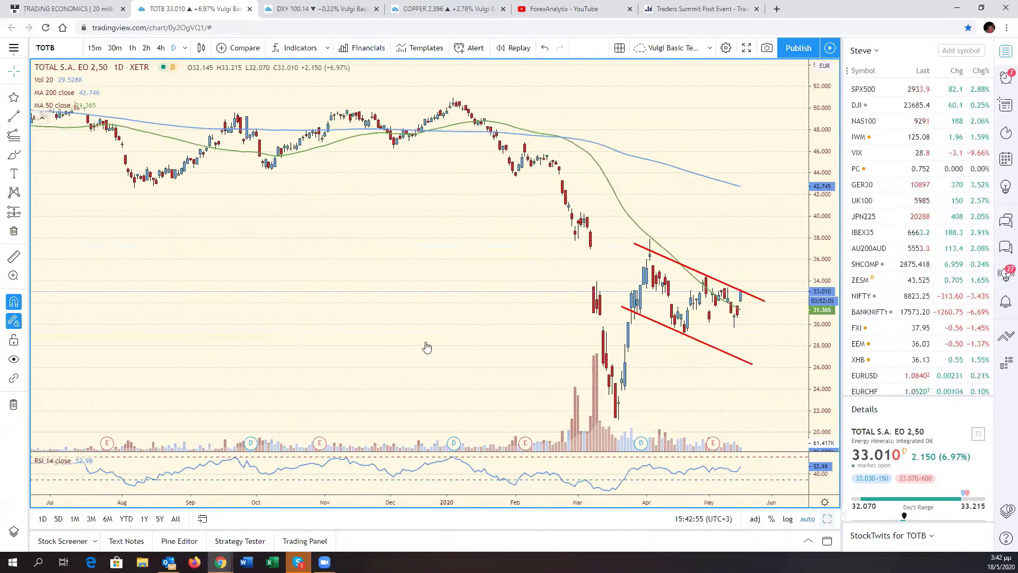
{"action": "key", "text": "alt+Return"}
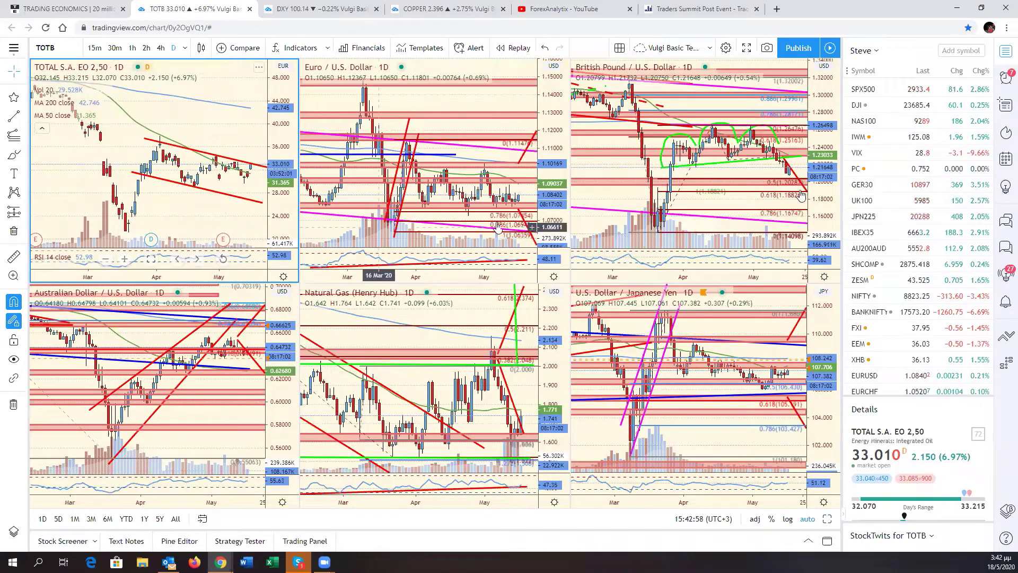
{"action": "left_click", "coordinate": [864, 89]}
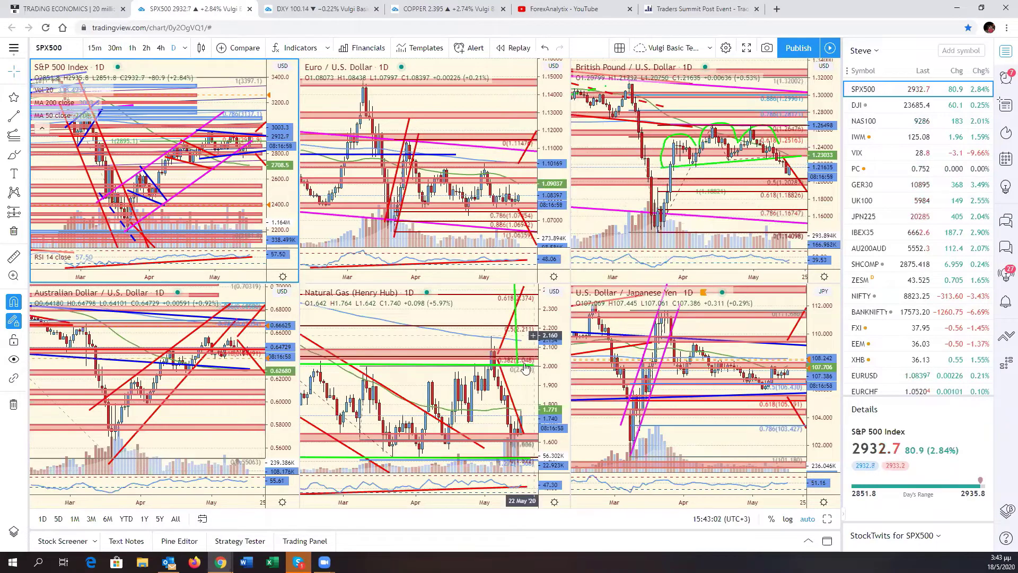
{"action": "left_click_drag", "start_coordinate": [245, 179], "coordinate": [247, 179]}
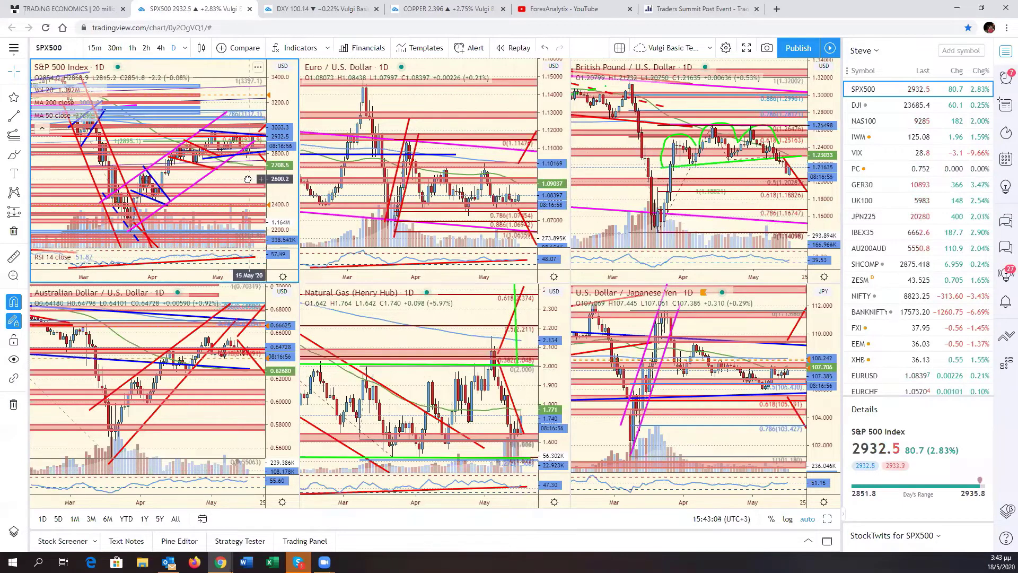
Maximize the S&P 500 chart and compress its price scale to show 2000–3700
{"action": "key", "text": "alt+Return"}
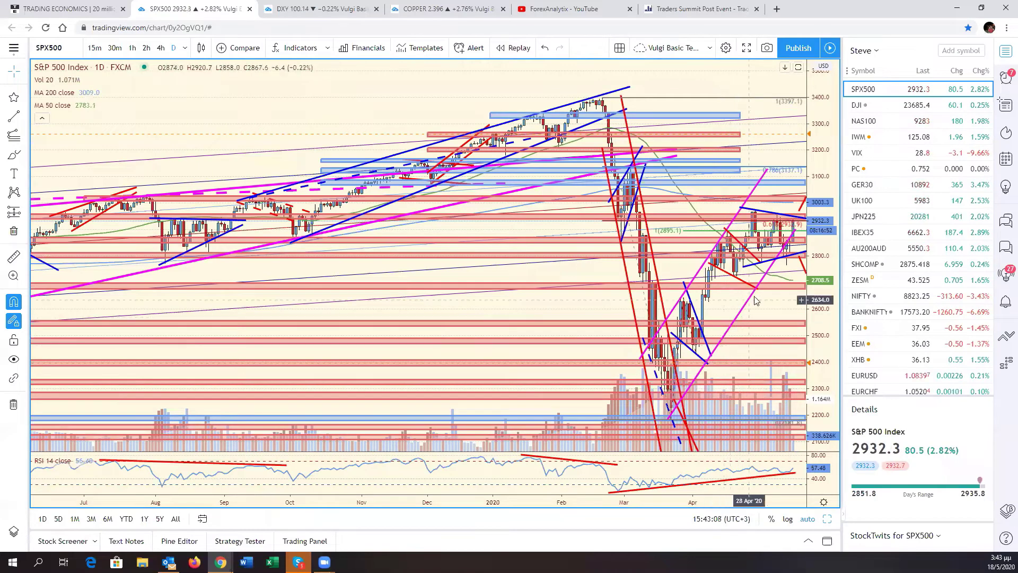
{"action": "left_click_drag", "start_coordinate": [779, 290], "coordinate": [676, 292]}
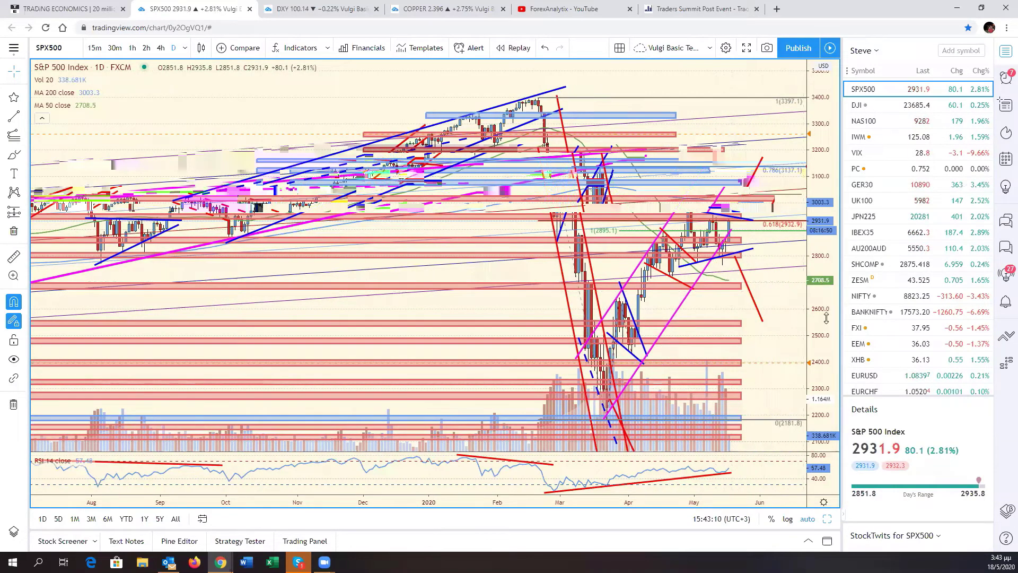
{"action": "left_click_drag", "start_coordinate": [826, 297], "coordinate": [826, 343]}
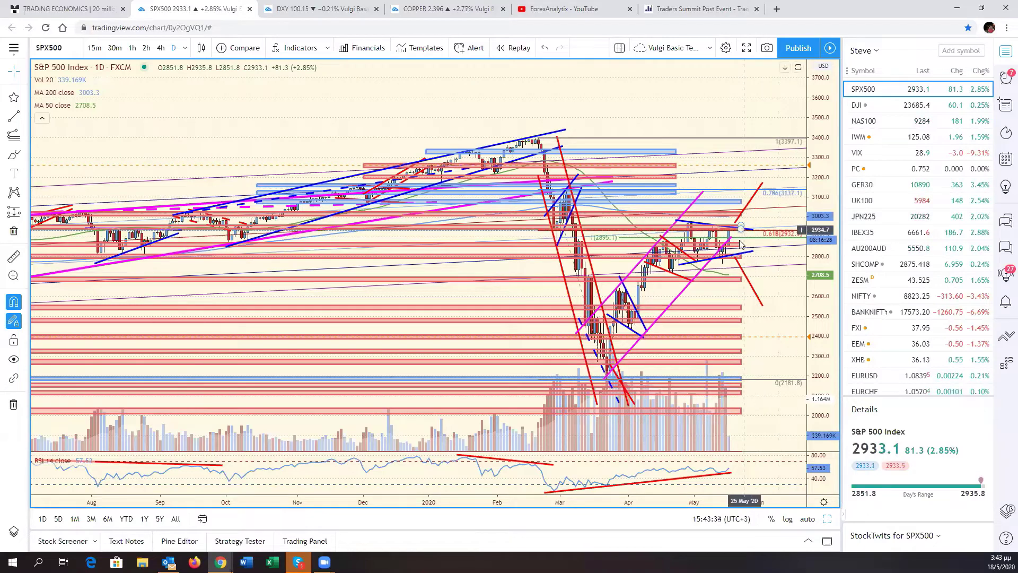
Draw a red trend line falling from the projected S&P 500 peak, snapped to the apex, then return to the grid
{"action": "left_click", "coordinate": [14, 116]}
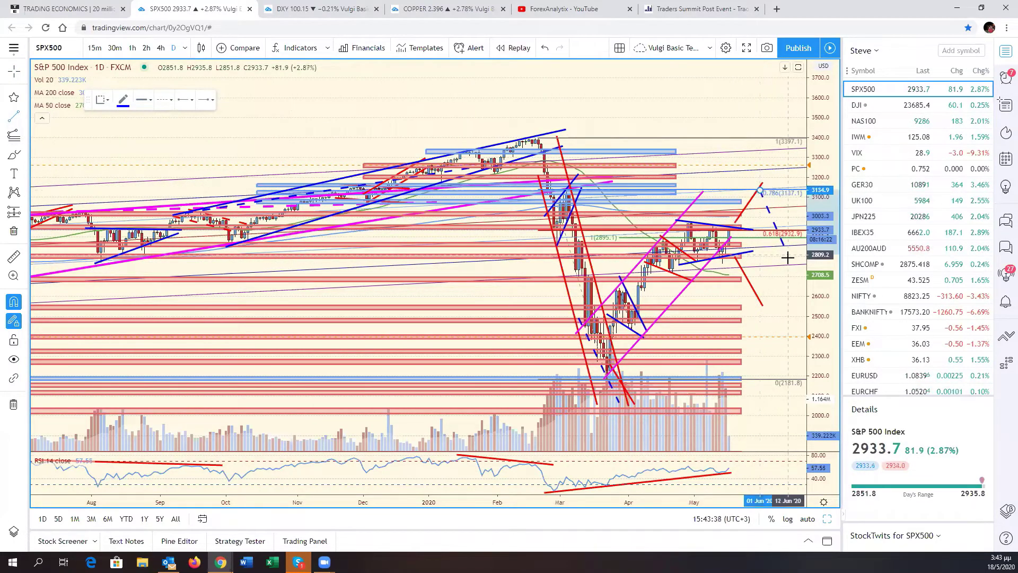
{"action": "left_click_drag", "start_coordinate": [759, 189], "coordinate": [797, 272]}
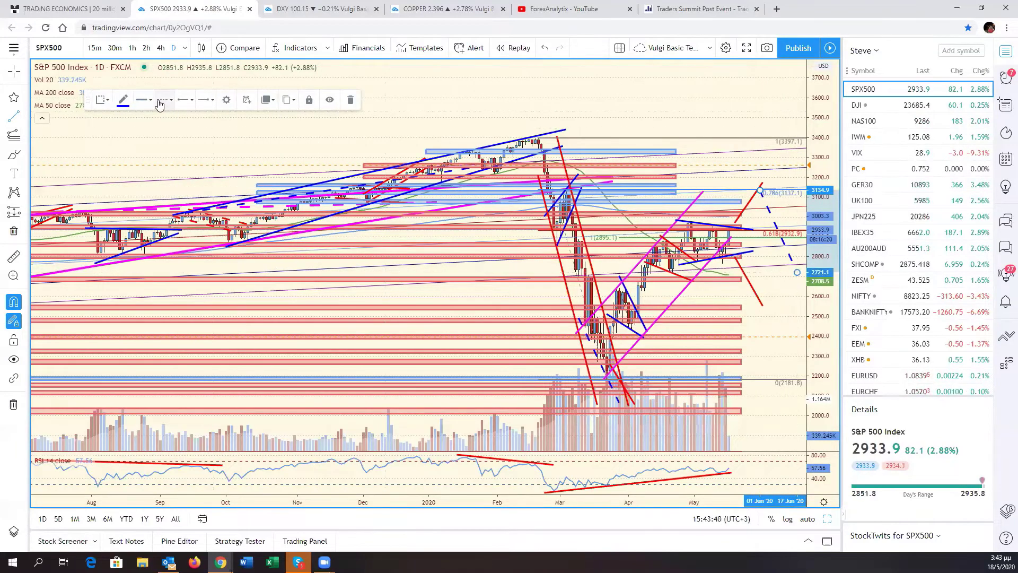
{"action": "left_click", "coordinate": [126, 109]}
{"action": "left_click", "coordinate": [127, 129]}
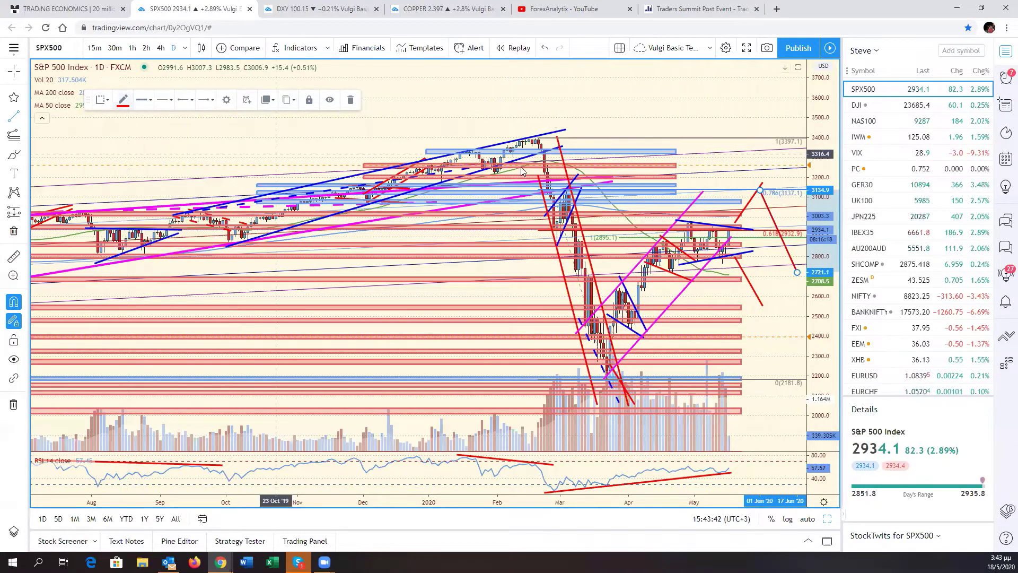
{"action": "left_click", "coordinate": [726, 163]}
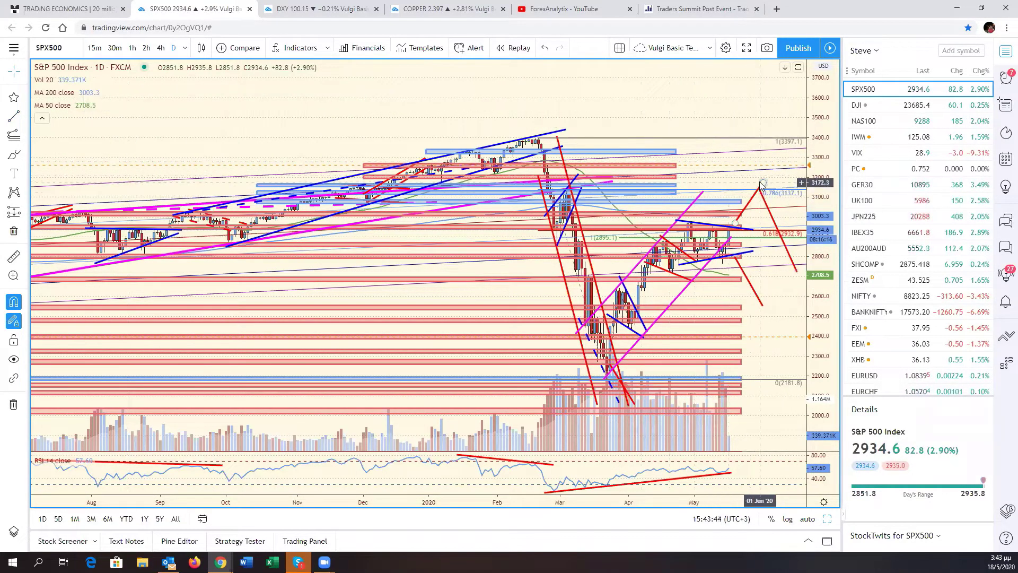
{"action": "left_click_drag", "start_coordinate": [763, 183], "coordinate": [759, 190]}
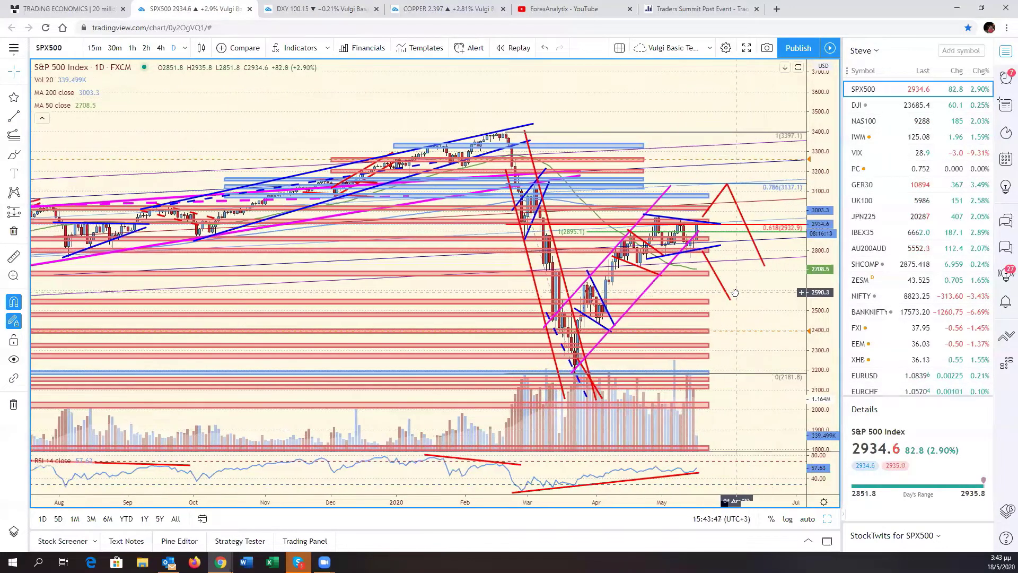
{"action": "left_click_drag", "start_coordinate": [772, 299], "coordinate": [738, 291]}
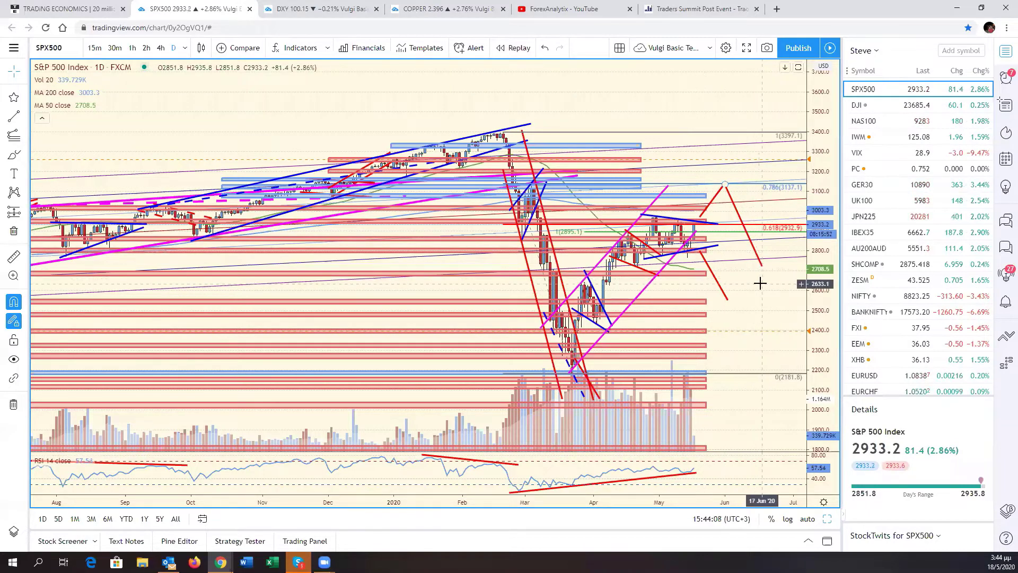
{"action": "left_click_drag", "start_coordinate": [756, 284], "coordinate": [863, 284]}
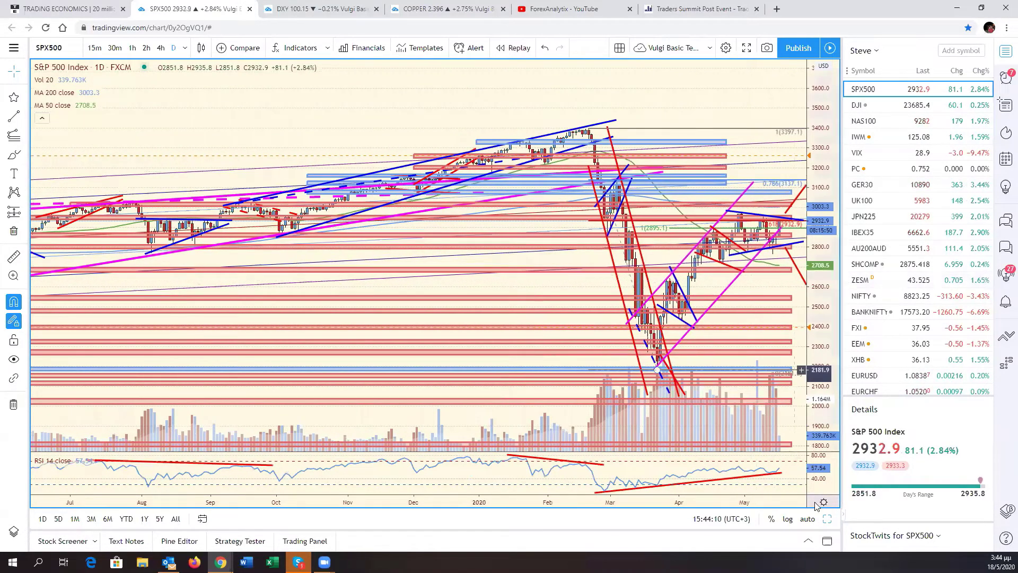
{"action": "key", "text": "alt+Return"}
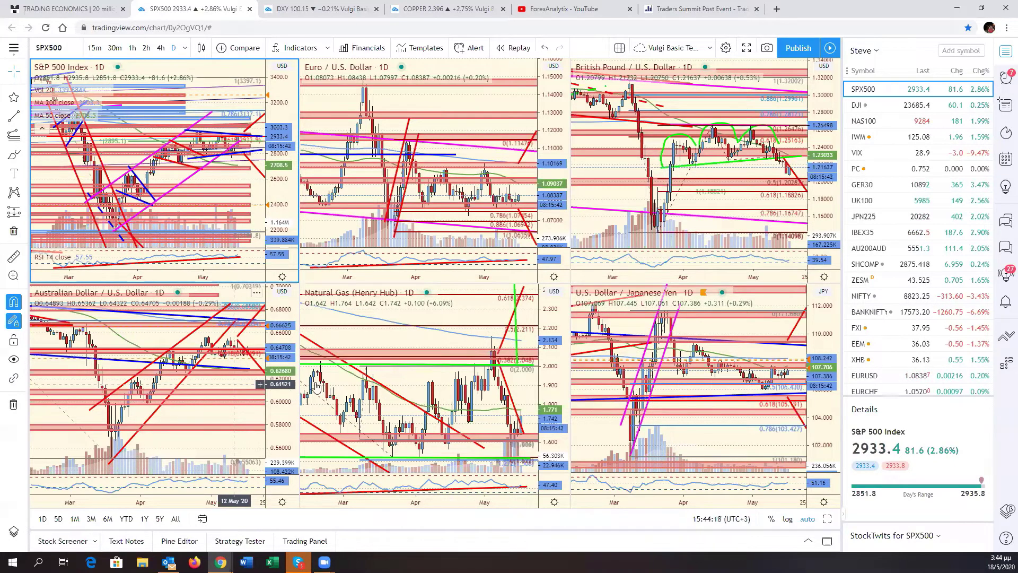
Maximize AUD/USD and draw a blue trend line from the late-April high across recent highs
{"action": "left_click", "coordinate": [238, 382]}
{"action": "key", "text": "alt+Return"}
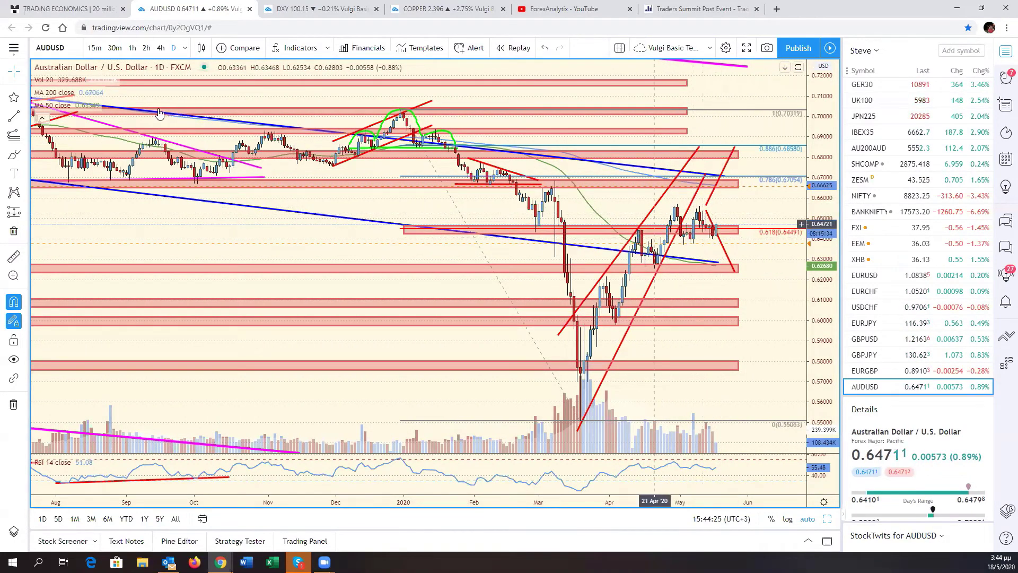
{"action": "left_click", "coordinate": [15, 118]}
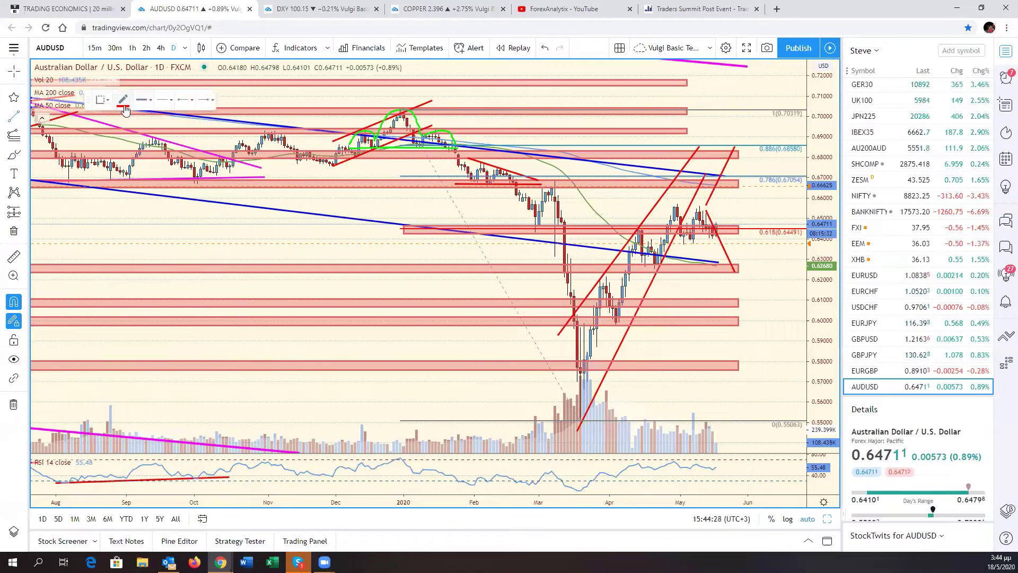
{"action": "left_click", "coordinate": [124, 102]}
{"action": "left_click", "coordinate": [188, 130]}
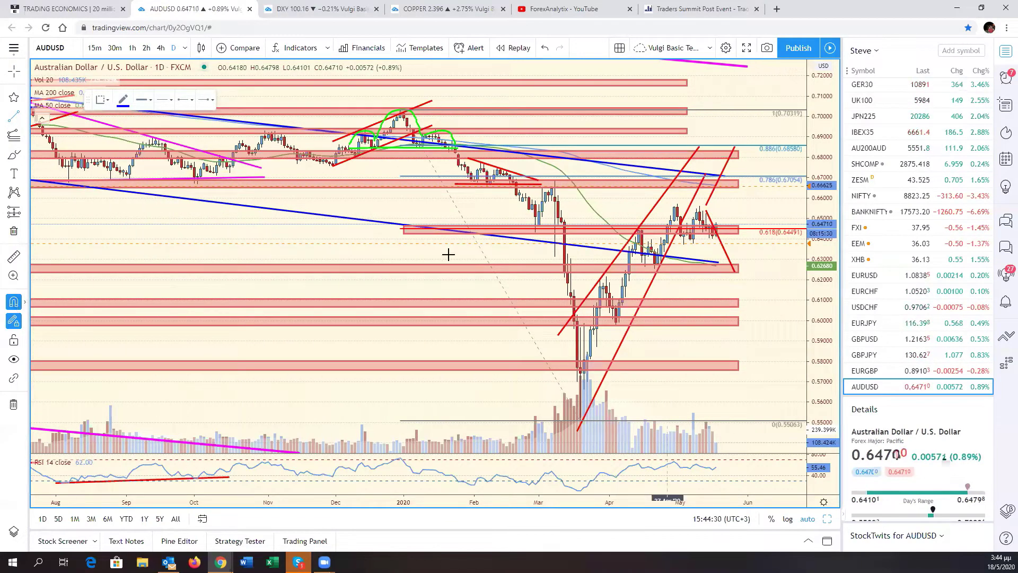
{"action": "left_click", "coordinate": [664, 199]}
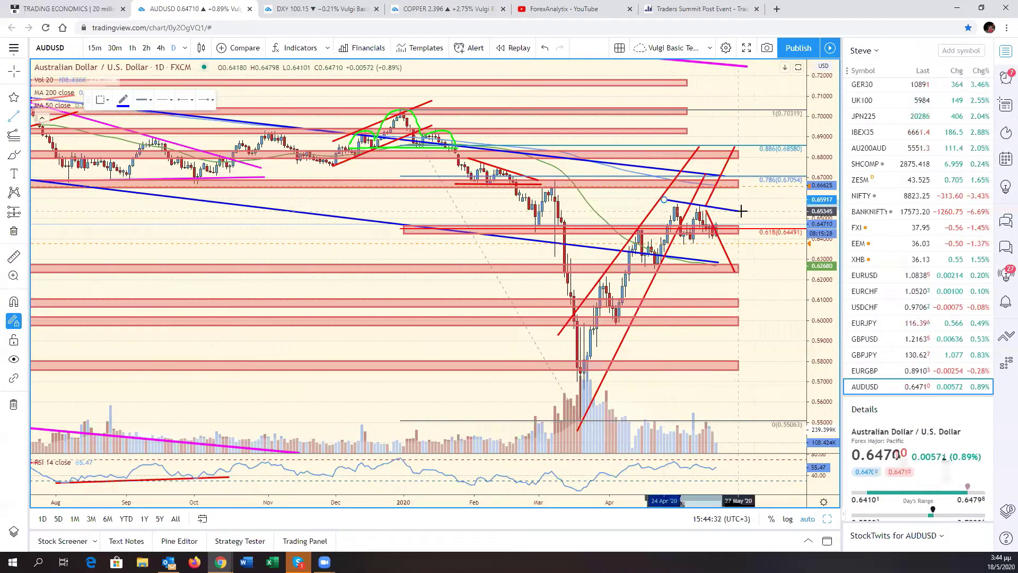
{"action": "left_click", "coordinate": [744, 208]}
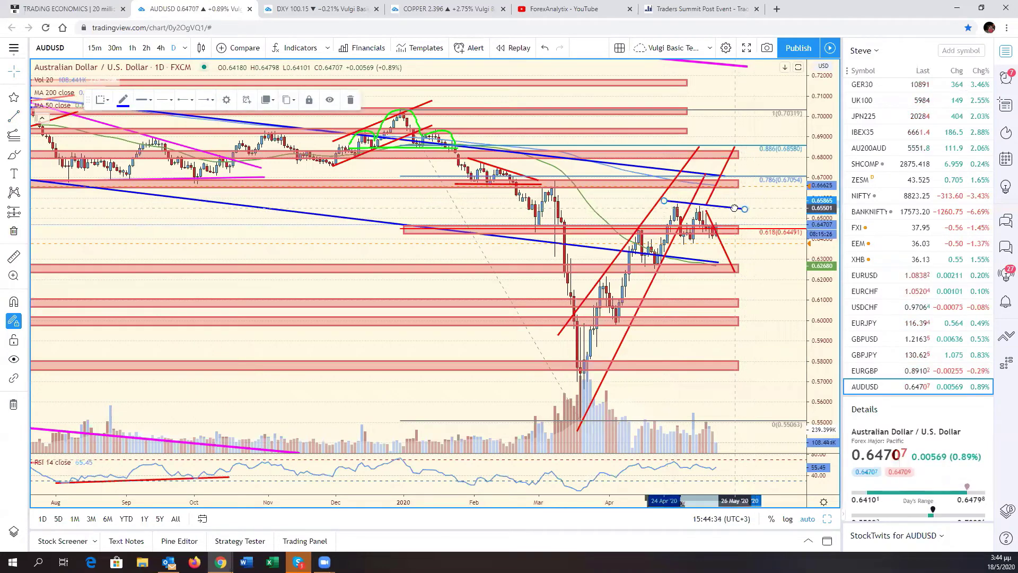
{"action": "left_click_drag", "start_coordinate": [736, 211], "coordinate": [736, 214]}
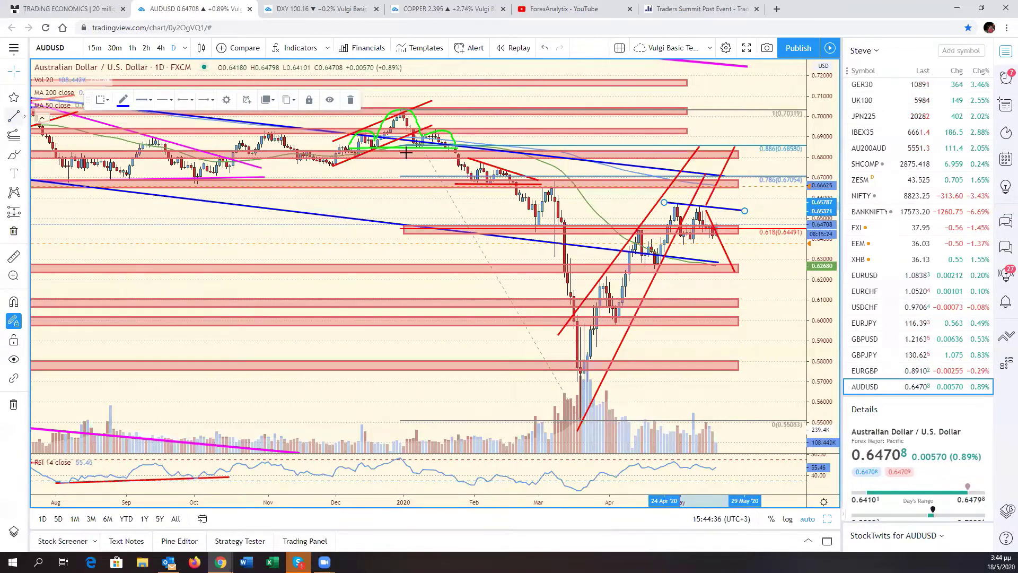
Draw a blue trendline under recent lows and reshape the red path to peak on it and drop into June
{"action": "key", "text": "alt+t"}
{"action": "left_click", "coordinate": [672, 246]}
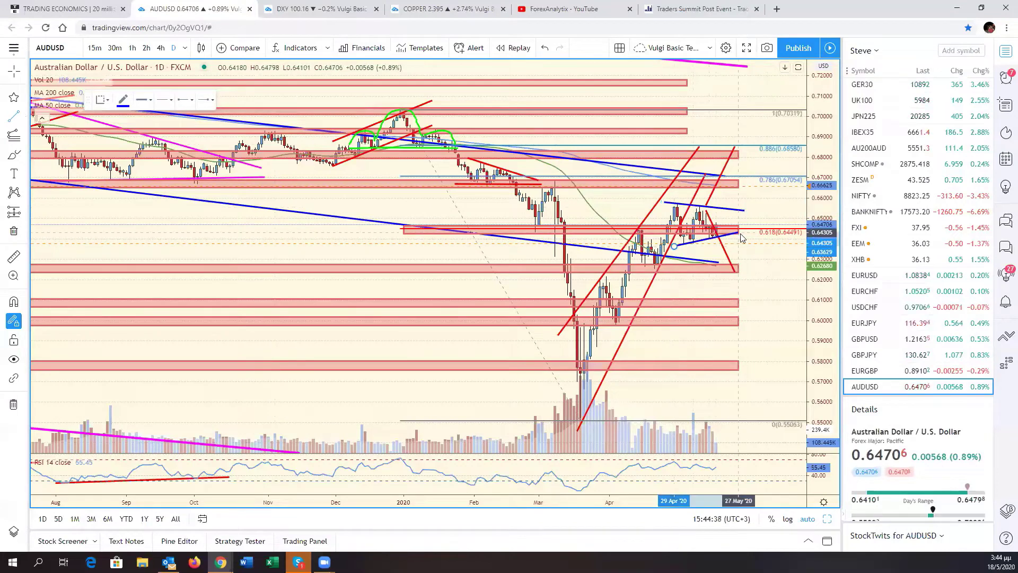
{"action": "left_click", "coordinate": [743, 235]}
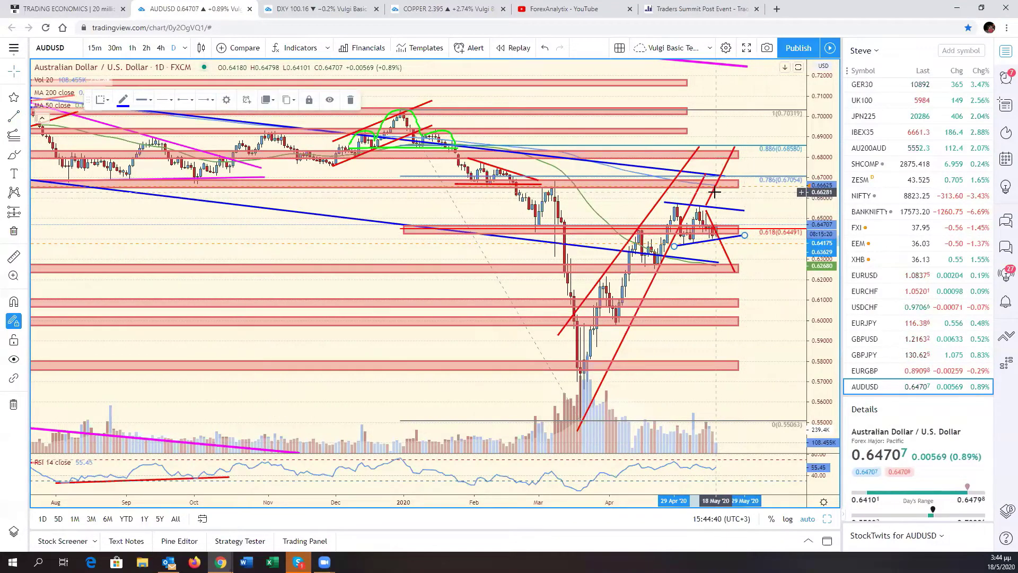
{"action": "left_click_drag", "start_coordinate": [712, 192], "coordinate": [732, 193]}
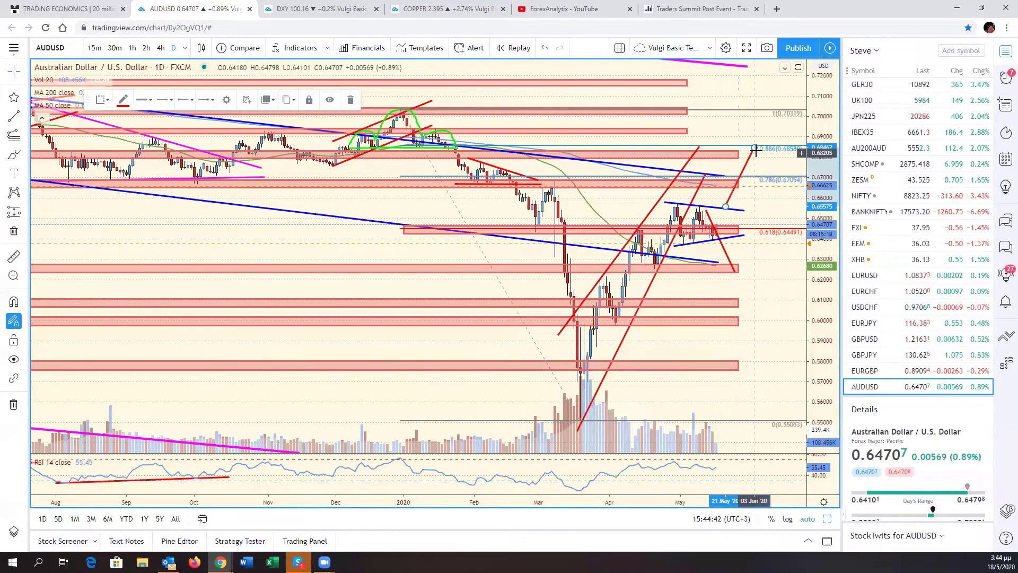
{"action": "left_click_drag", "start_coordinate": [754, 147], "coordinate": [741, 174]}
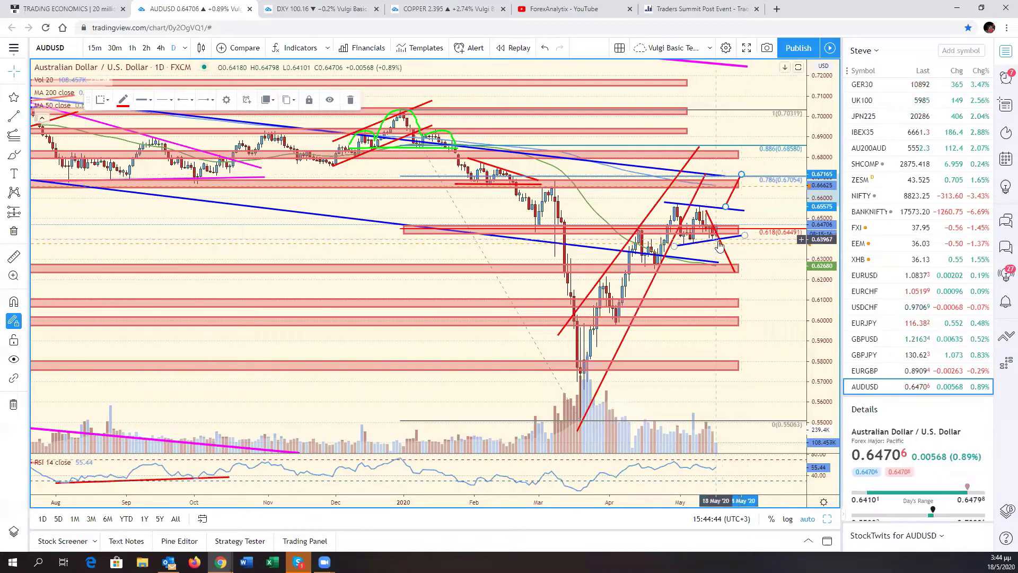
{"action": "mouse_move", "coordinate": [720, 245]}
{"action": "left_mouse_down"}
{"action": "mouse_move", "coordinate": [774, 243]}
{"action": "mouse_move", "coordinate": [780, 267]}
{"action": "left_mouse_up"}
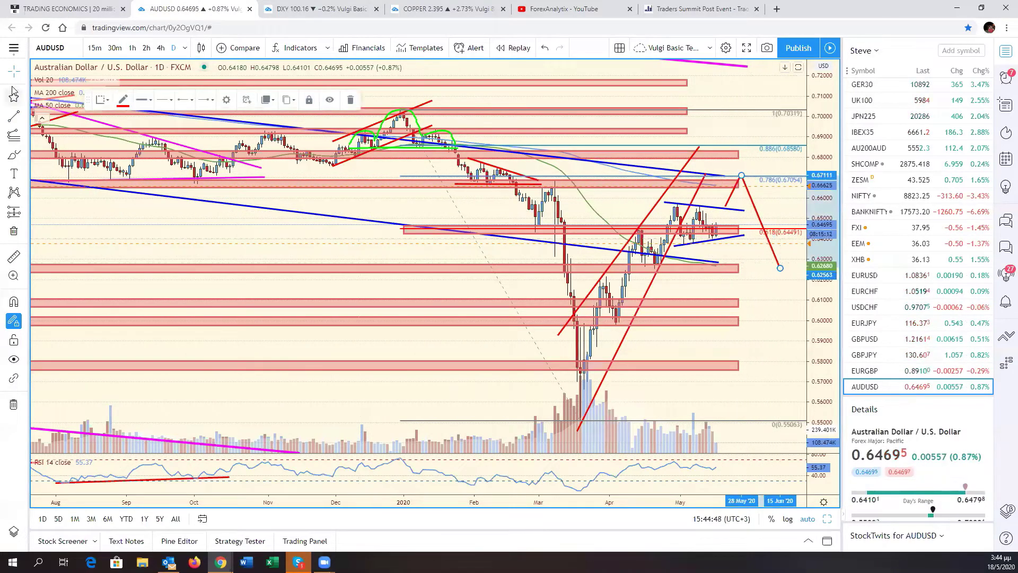
Add a steeper red projected line from the latest candles down to about 0.614
{"action": "left_click", "coordinate": [14, 120]}
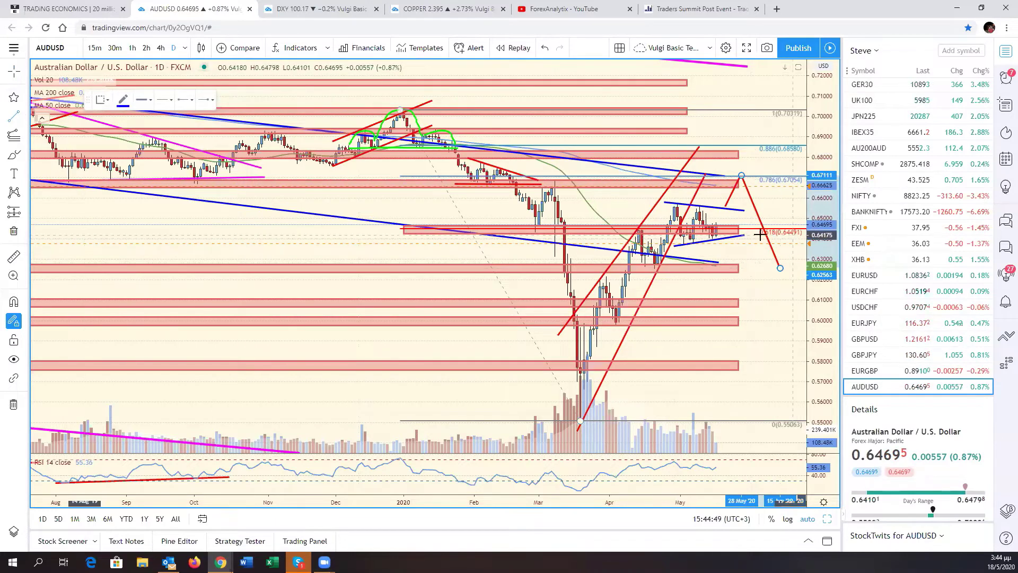
{"action": "left_click", "coordinate": [725, 245]}
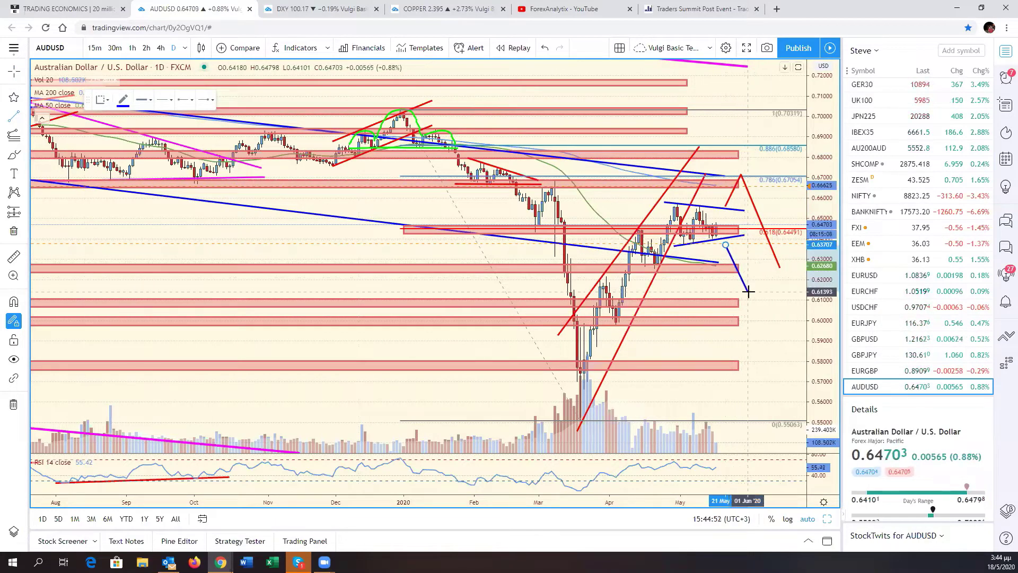
{"action": "left_click", "coordinate": [748, 291]}
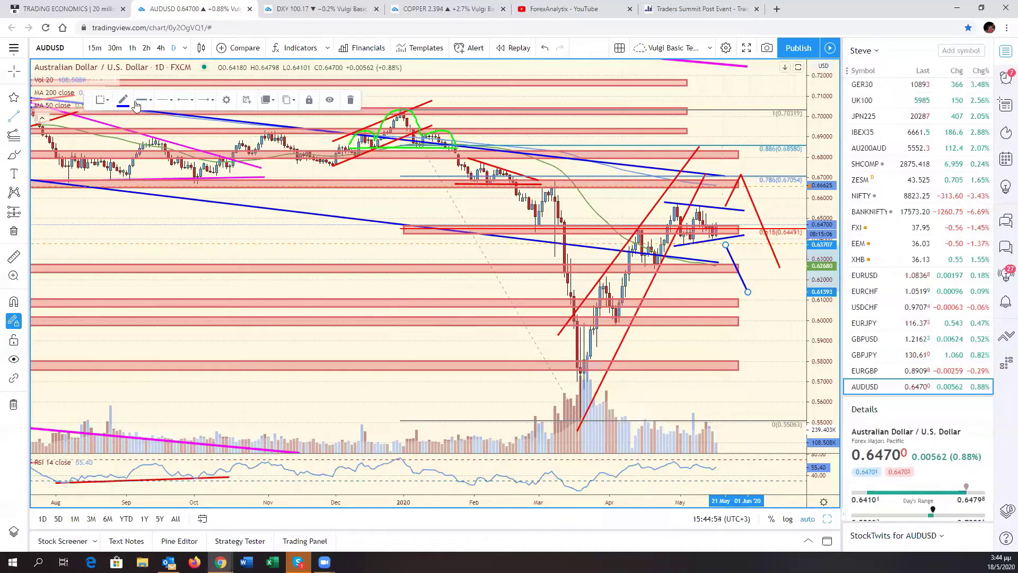
{"action": "left_click", "coordinate": [119, 105]}
{"action": "left_click", "coordinate": [128, 130]}
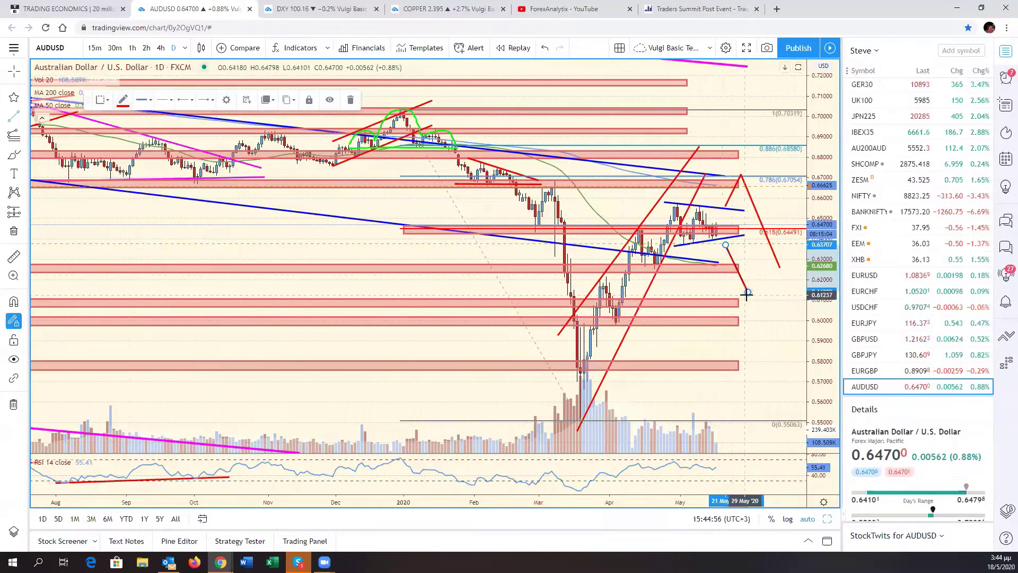
{"action": "left_click", "coordinate": [764, 282]}
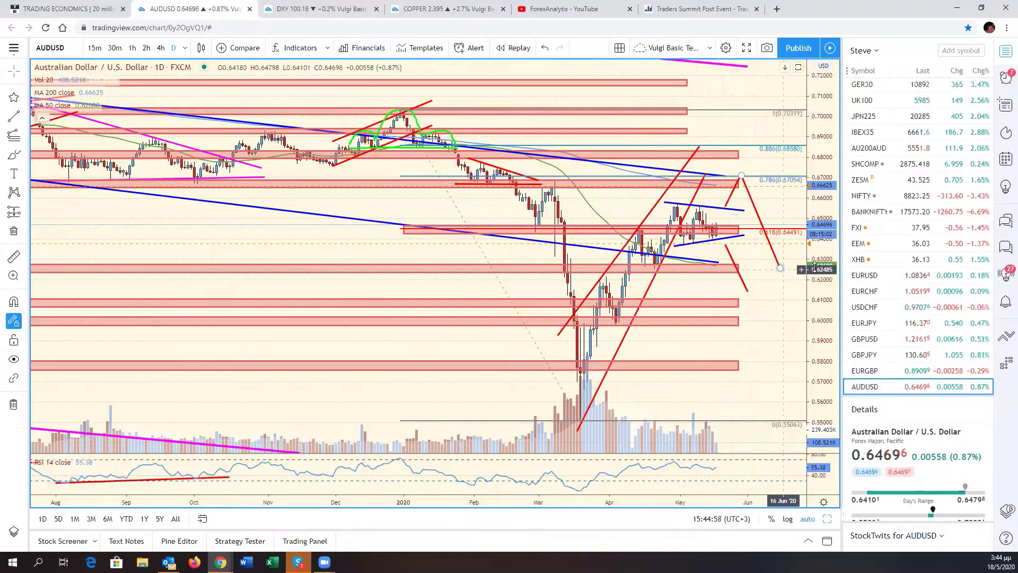
{"action": "scroll", "coordinate": [892, 340], "scroll_direction": "down", "scroll_amount": 2}
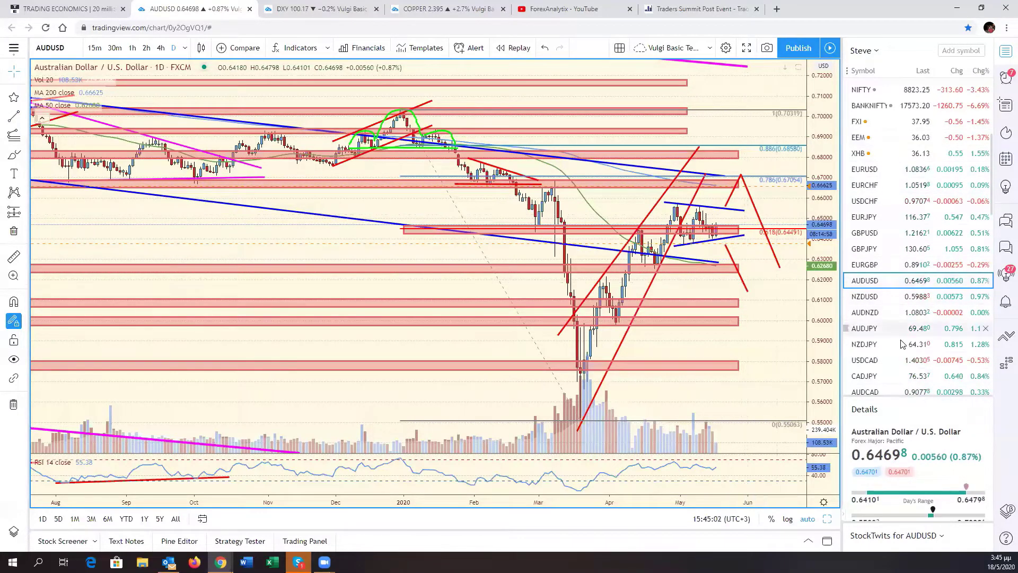
Review the NZDUSD chart, then switch to AUDNZD and zoom out
{"action": "left_click", "coordinate": [890, 298]}
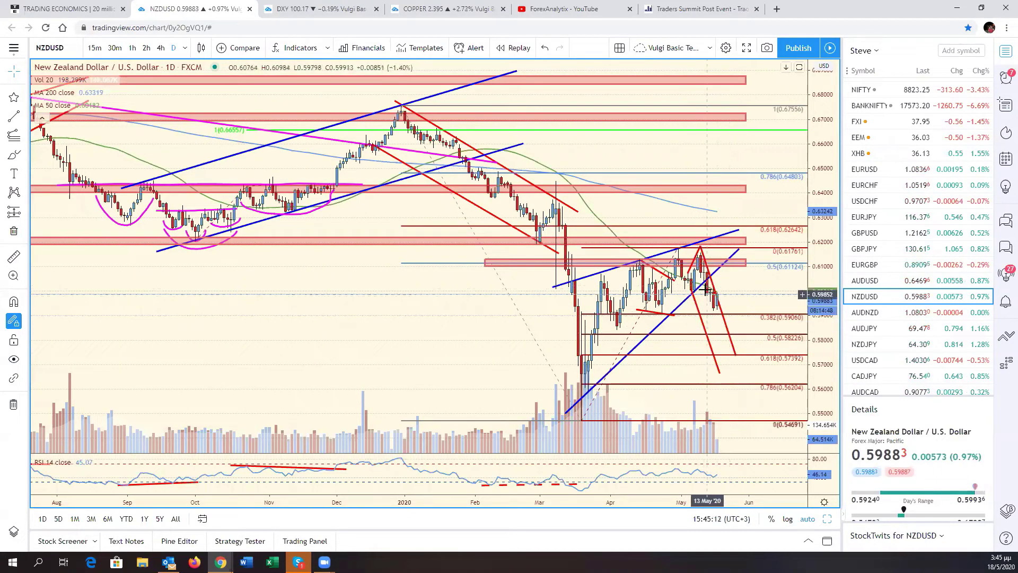
{"action": "mouse_move", "coordinate": [894, 313]}
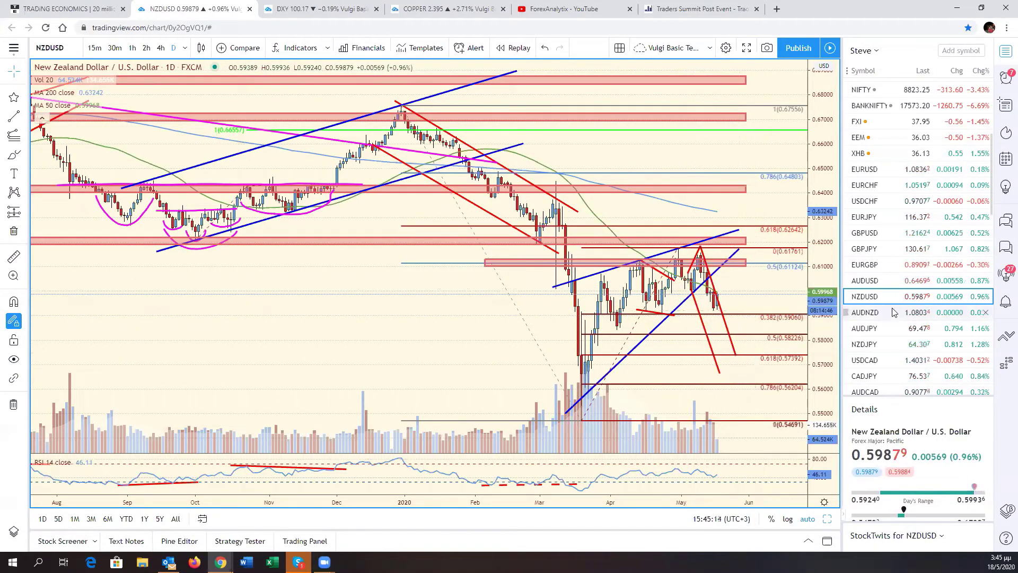
{"action": "left_click", "coordinate": [869, 312]}
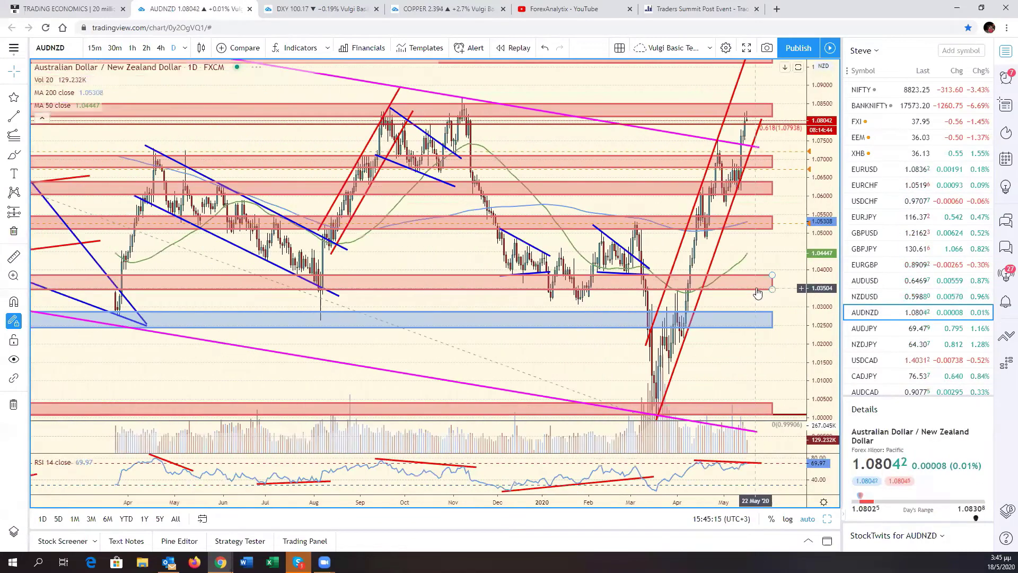
{"action": "scroll", "coordinate": [672, 352], "scroll_direction": "down", "scroll_amount": 2}
{"action": "scroll", "coordinate": [672, 352], "scroll_direction": "down", "scroll_amount": 2}
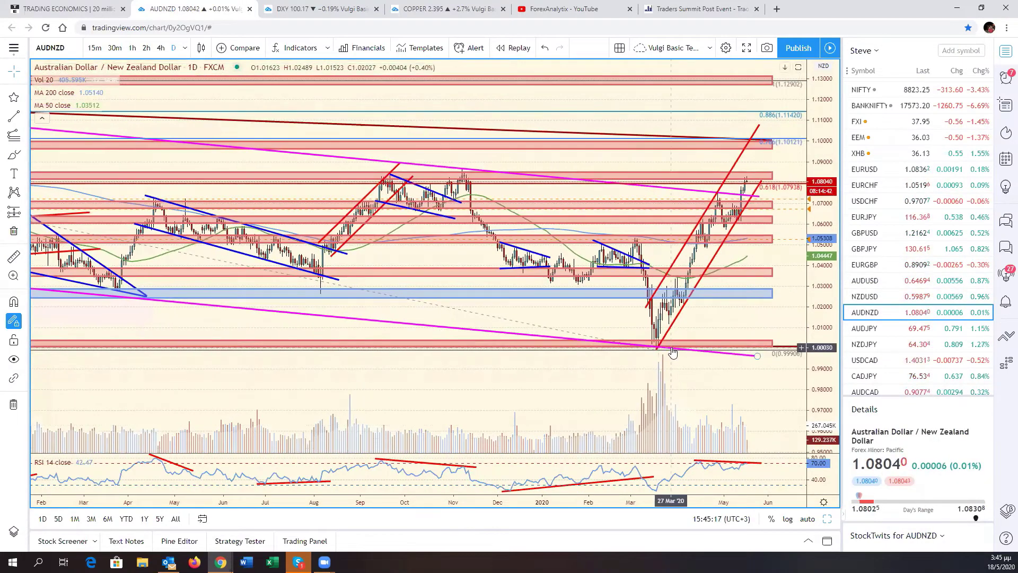
{"action": "scroll", "coordinate": [672, 352], "scroll_direction": "down", "scroll_amount": 2}
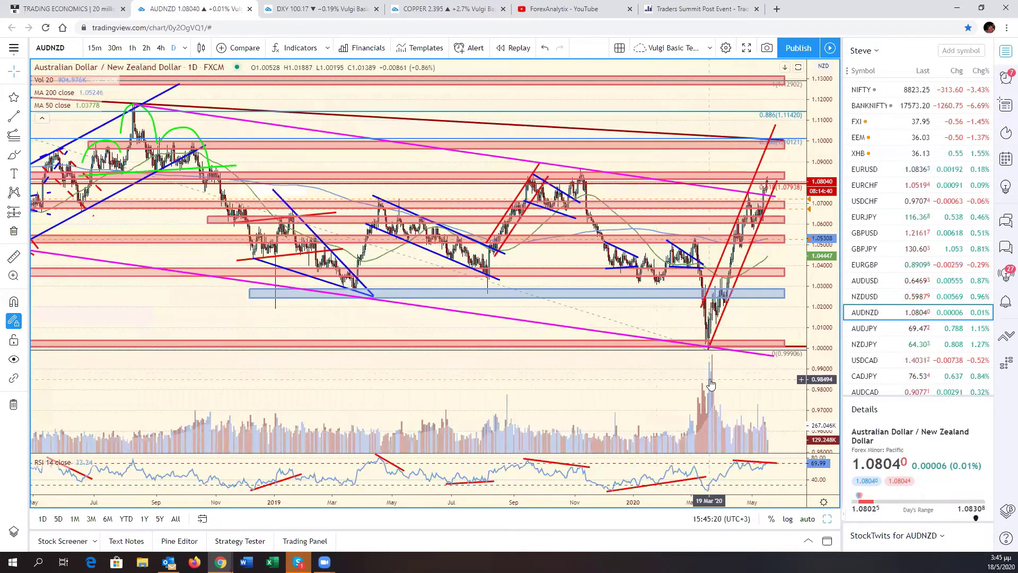
Pan the AUDNZD chart toward recent dates and adjust the zoom
{"action": "left_click_drag", "start_coordinate": [704, 383], "coordinate": [668, 393]}
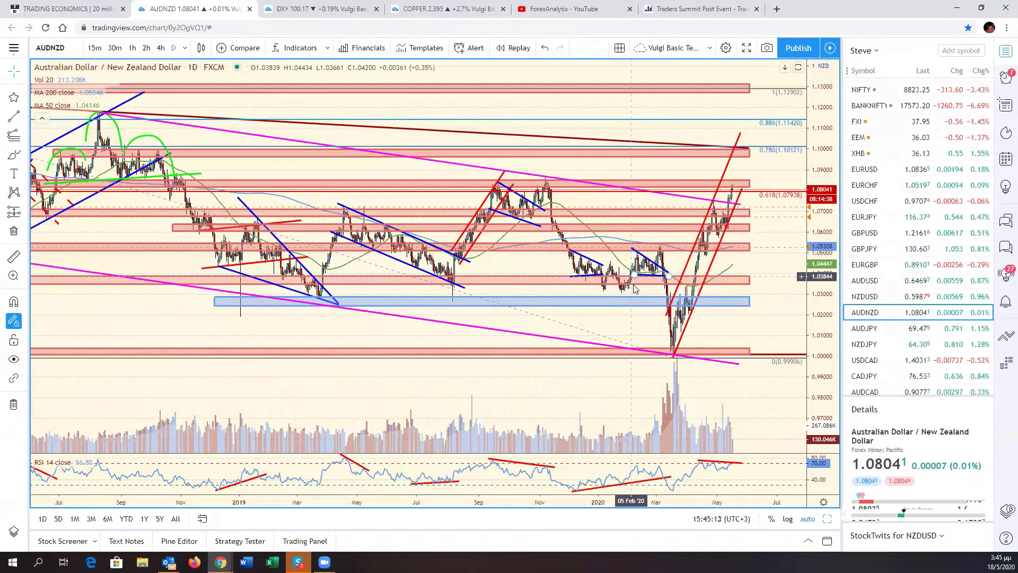
{"action": "scroll", "coordinate": [569, 228], "scroll_direction": "down", "scroll_amount": 2}
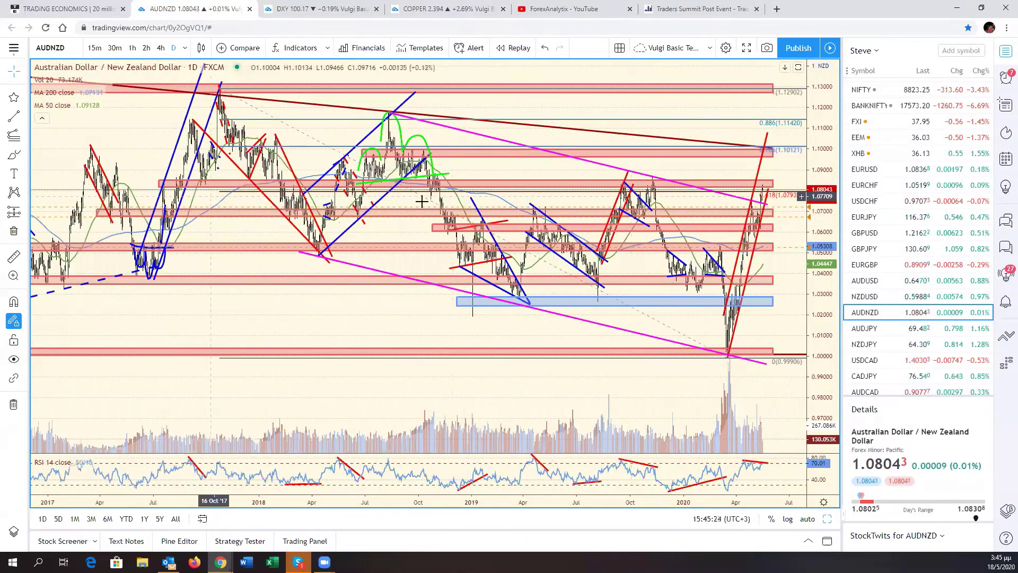
{"action": "scroll", "coordinate": [728, 226], "scroll_direction": "up", "scroll_amount": 2}
{"action": "scroll", "coordinate": [728, 227], "scroll_direction": "up", "scroll_amount": 2}
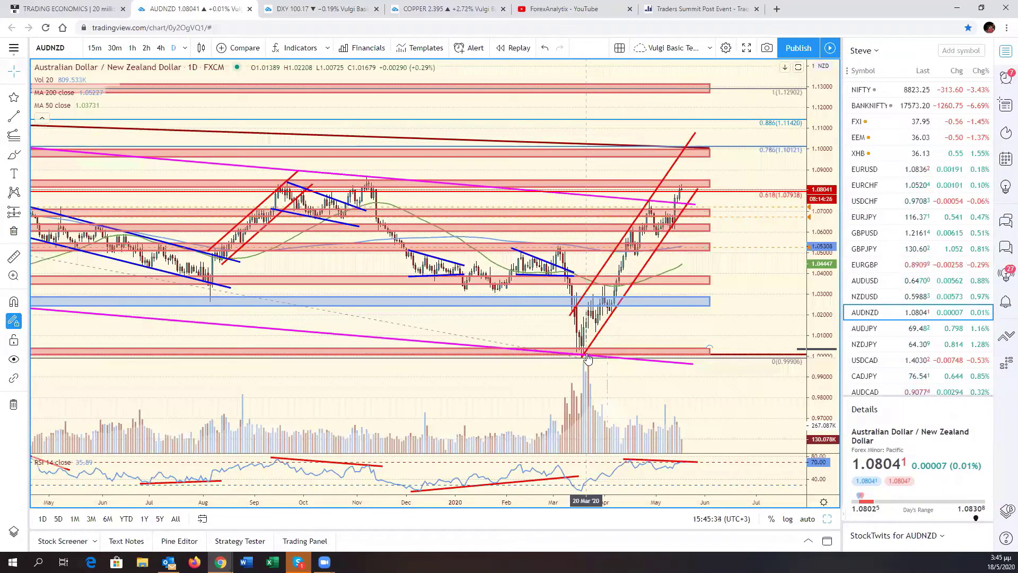
Check the AUDNZD line near parity 1.00, fit prices, and restore the six-chart grid
{"action": "left_click", "coordinate": [587, 355]}
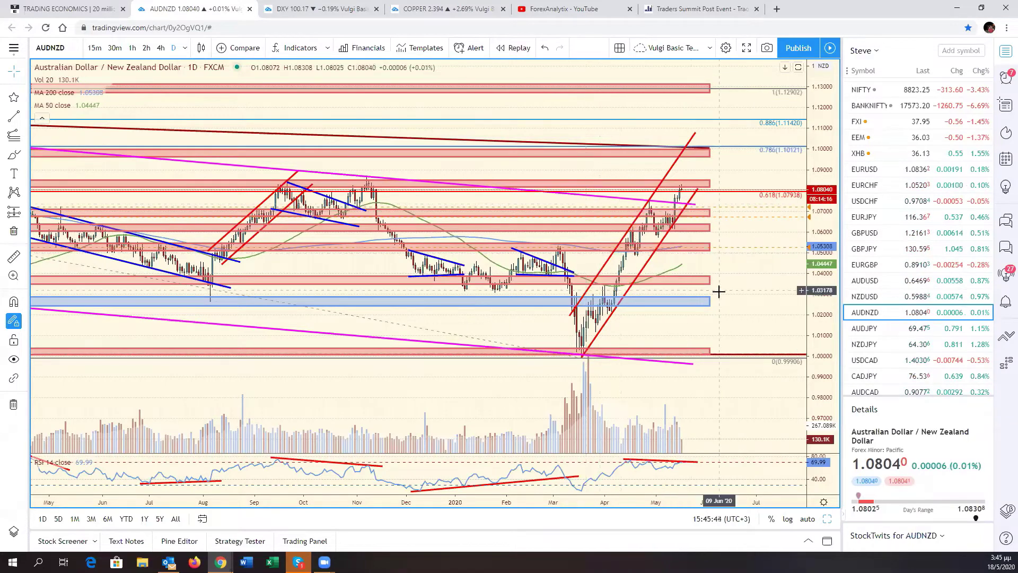
{"action": "scroll", "coordinate": [718, 291], "scroll_direction": "up", "scroll_amount": 2}
{"action": "scroll", "coordinate": [718, 291], "scroll_direction": "up", "scroll_amount": 2}
{"action": "left_click_drag", "start_coordinate": [718, 291], "coordinate": [825, 479]}
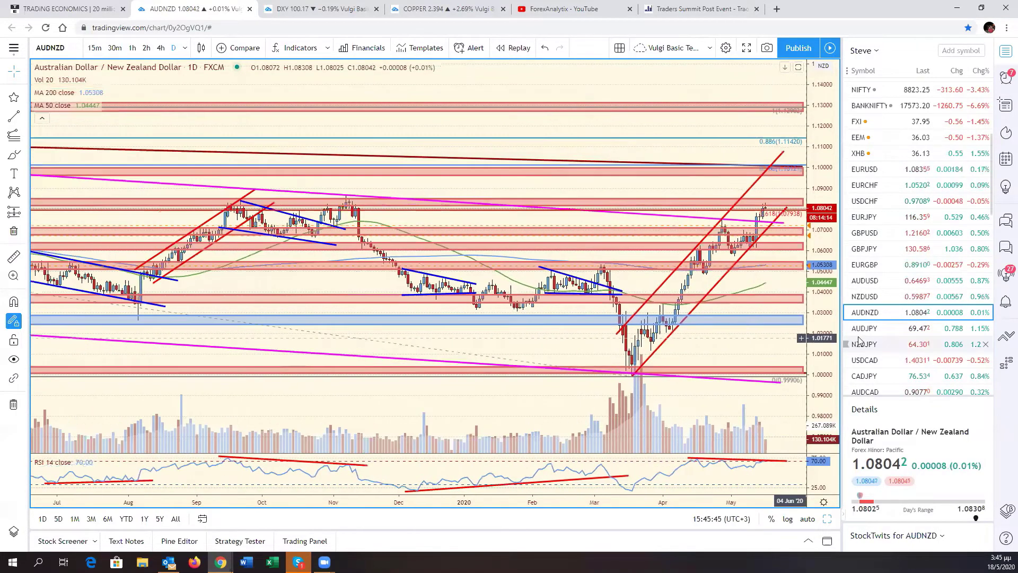
{"action": "left_click", "coordinate": [828, 520]}
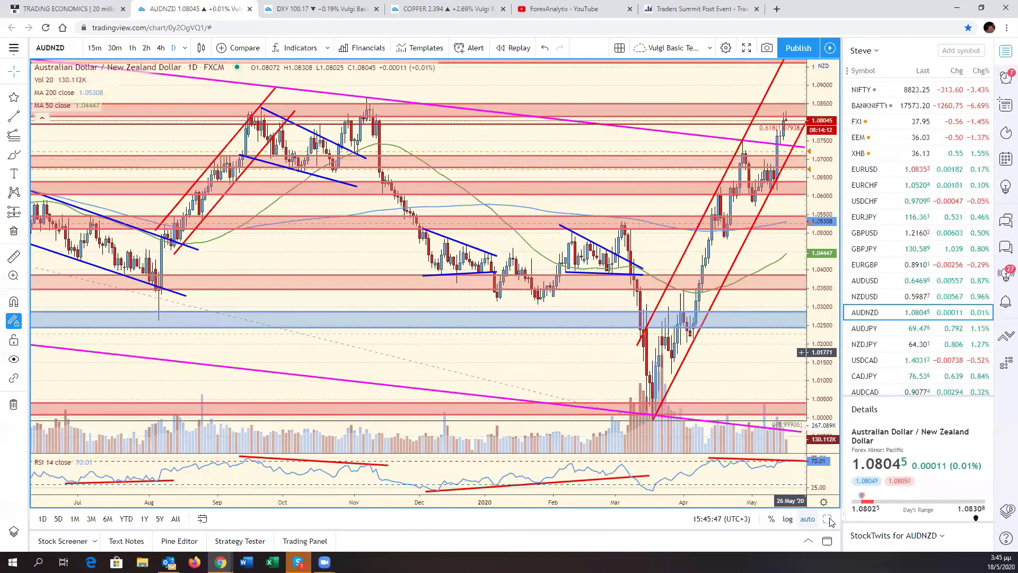
{"action": "left_click", "coordinate": [829, 519]}
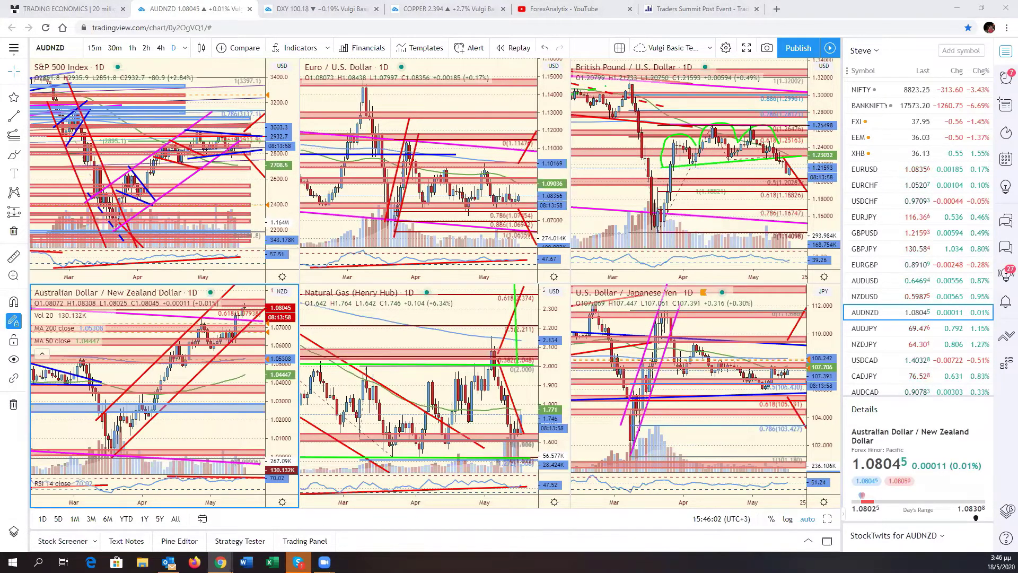
Load USDCNH into the Natural Gas pane and enlarge it to full screen
{"action": "left_click", "coordinate": [446, 365]}
{"action": "left_click", "coordinate": [74, 50]}
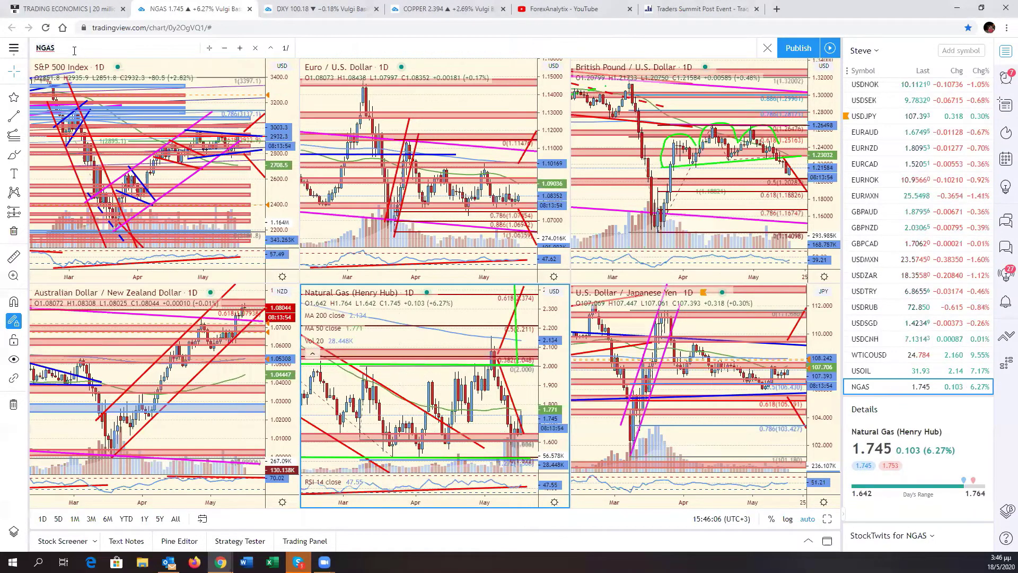
{"action": "type", "text": "USDN"}
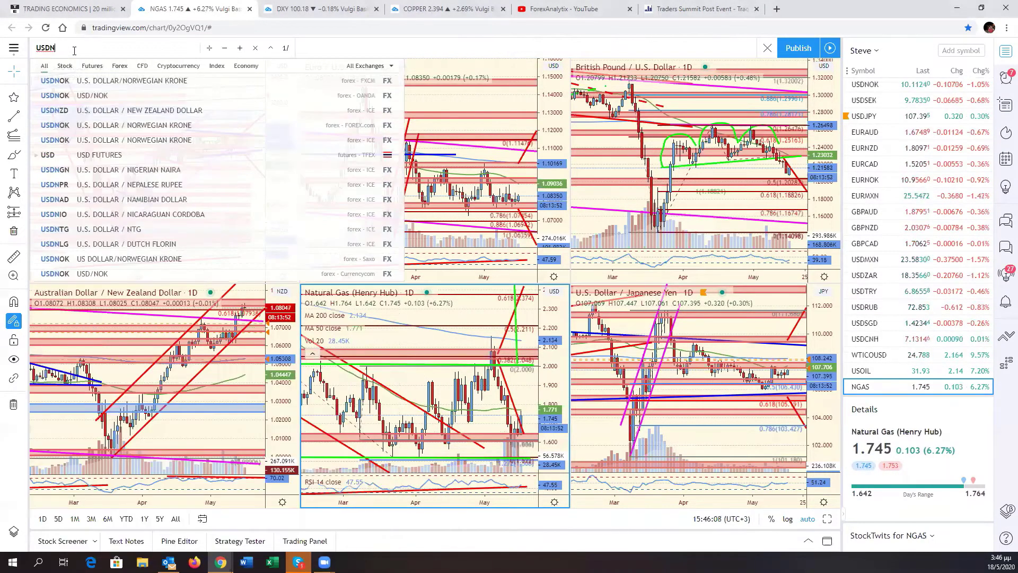
{"action": "key", "text": "BackSpace"}
{"action": "type", "text": "CNH"}
{"action": "key", "text": "Return"}
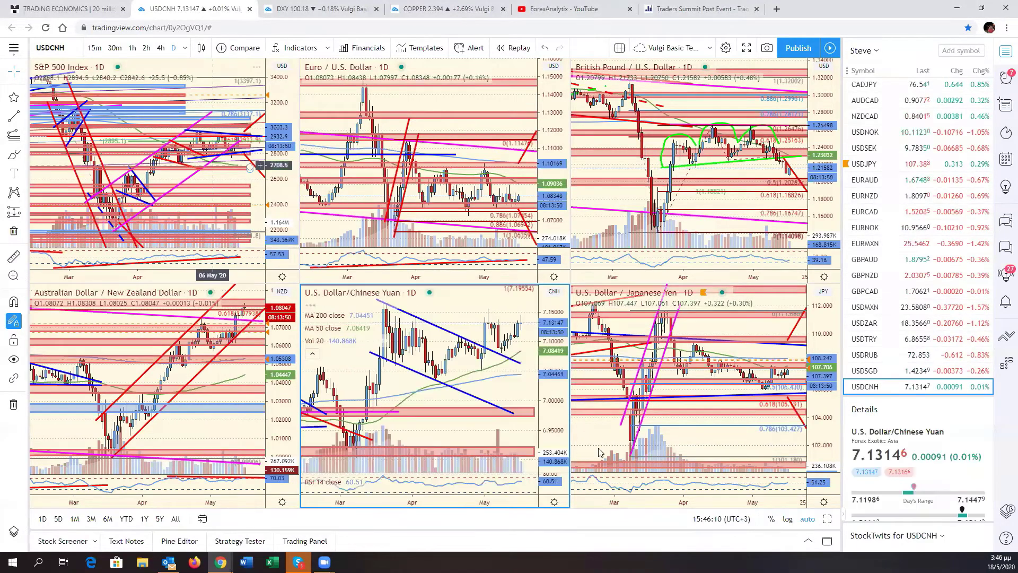
{"action": "key", "text": "alt+Return"}
Zoom into the USDCNH candles from July to May and fit the price scale
{"action": "scroll", "coordinate": [766, 239], "scroll_direction": "down", "scroll_amount": 3}
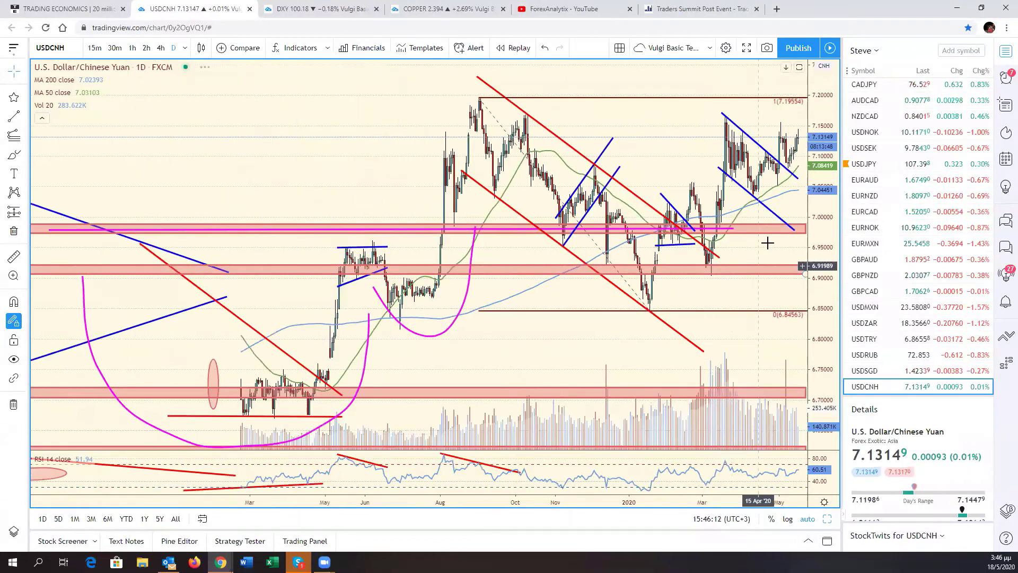
{"action": "scroll", "coordinate": [772, 211], "scroll_direction": "down", "scroll_amount": 2}
{"action": "scroll", "coordinate": [646, 229], "scroll_direction": "down", "scroll_amount": 2}
{"action": "scroll", "coordinate": [679, 290], "scroll_direction": "down", "scroll_amount": 3}
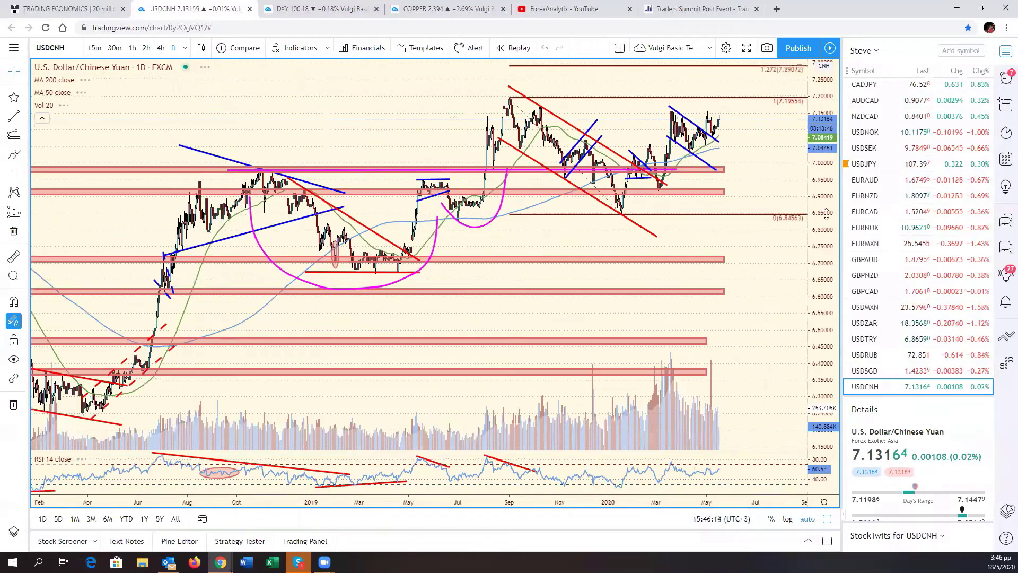
{"action": "left_click_drag", "start_coordinate": [828, 231], "coordinate": [826, 271]}
{"action": "scroll", "coordinate": [600, 310], "scroll_direction": "down", "scroll_amount": 3}
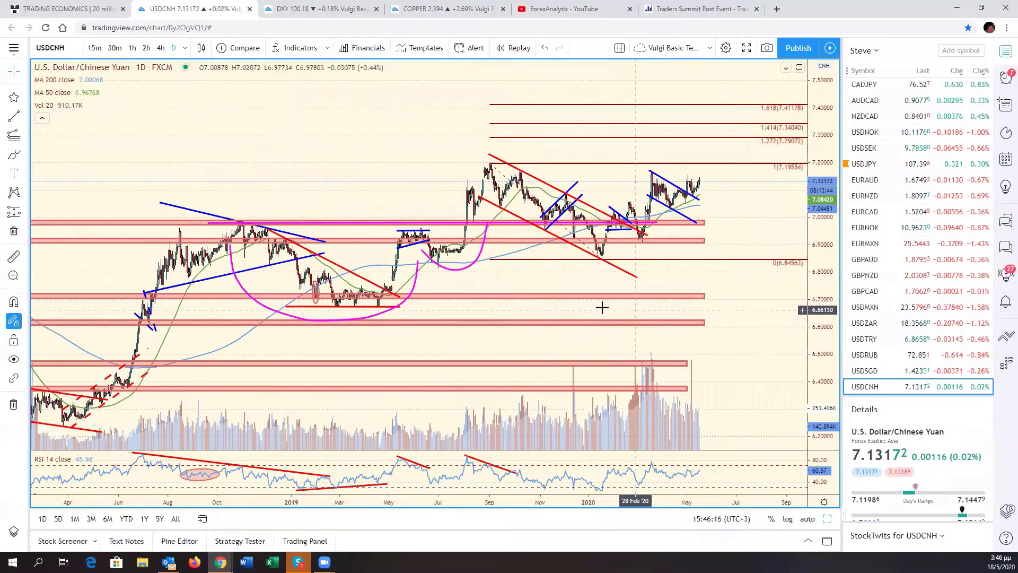
{"action": "scroll", "coordinate": [600, 324], "scroll_direction": "up", "scroll_amount": 3}
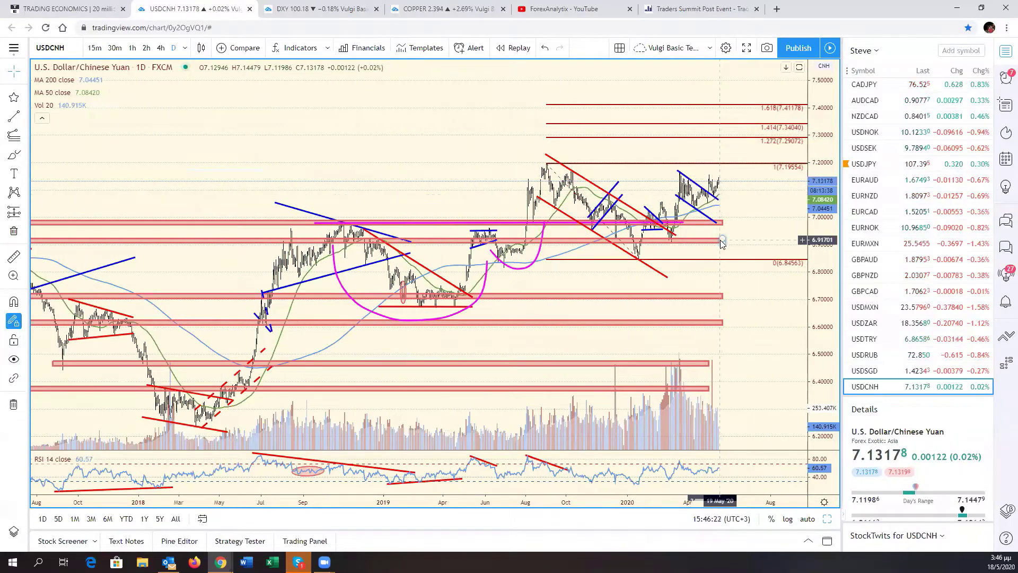
{"action": "scroll", "coordinate": [715, 245], "scroll_direction": "up", "scroll_amount": 2}
{"action": "scroll", "coordinate": [714, 249], "scroll_direction": "up", "scroll_amount": 1}
{"action": "scroll", "coordinate": [713, 249], "scroll_direction": "up", "scroll_amount": 1}
{"action": "scroll", "coordinate": [713, 250], "scroll_direction": "up", "scroll_amount": 1}
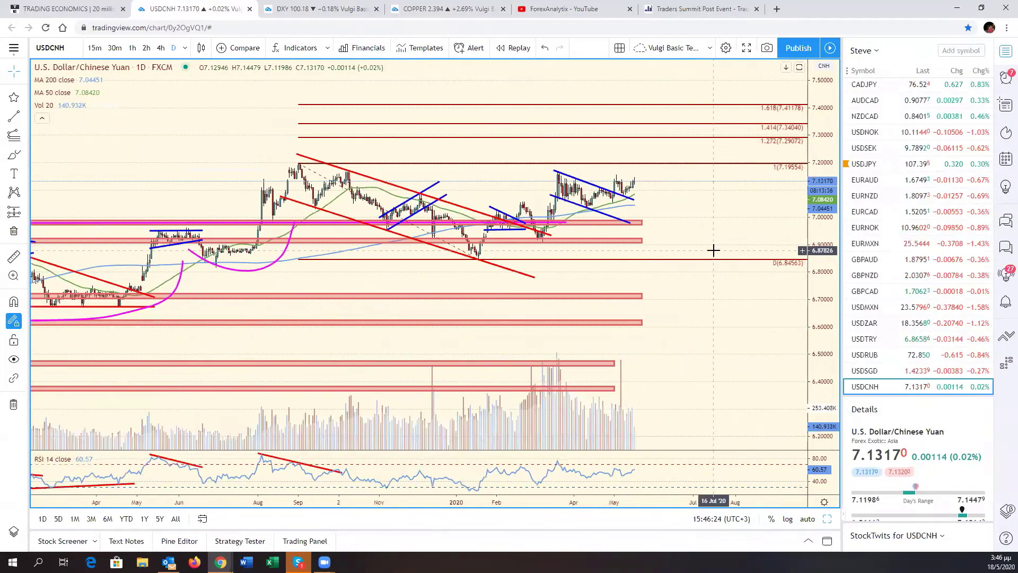
{"action": "scroll", "coordinate": [713, 250], "scroll_direction": "up", "scroll_amount": 1}
{"action": "scroll", "coordinate": [713, 249], "scroll_direction": "up", "scroll_amount": 1}
{"action": "scroll", "coordinate": [713, 250], "scroll_direction": "up", "scroll_amount": 2}
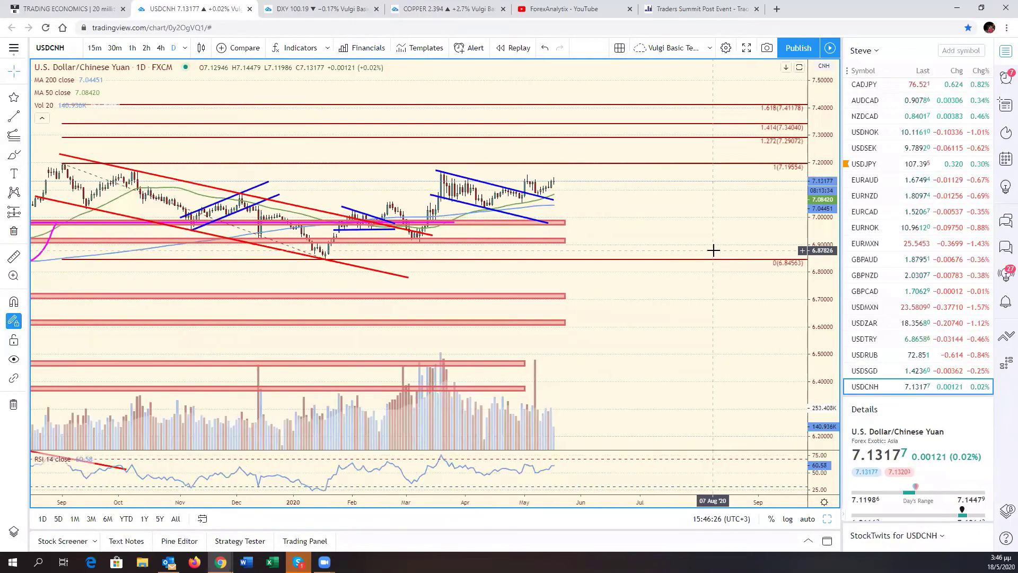
{"action": "scroll", "coordinate": [713, 250], "scroll_direction": "up", "scroll_amount": 1}
{"action": "scroll", "coordinate": [713, 252], "scroll_direction": "up", "scroll_amount": 1}
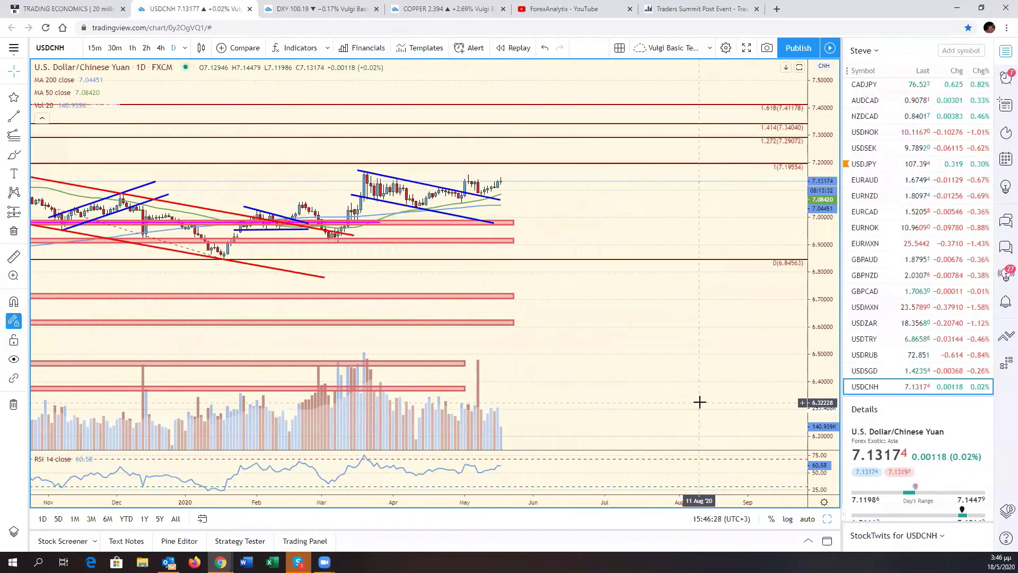
{"action": "left_click", "coordinate": [807, 518]}
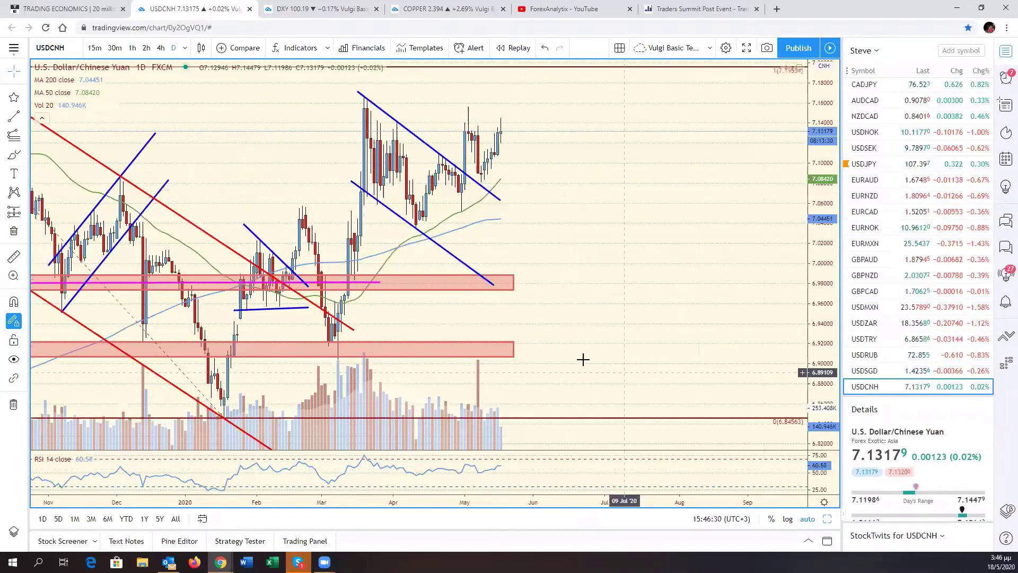
Return USDCNH to the latest bar, leaving some empty space after it
{"action": "left_click_drag", "start_coordinate": [581, 356], "coordinate": [632, 352]}
{"action": "key", "text": "alt+r"}
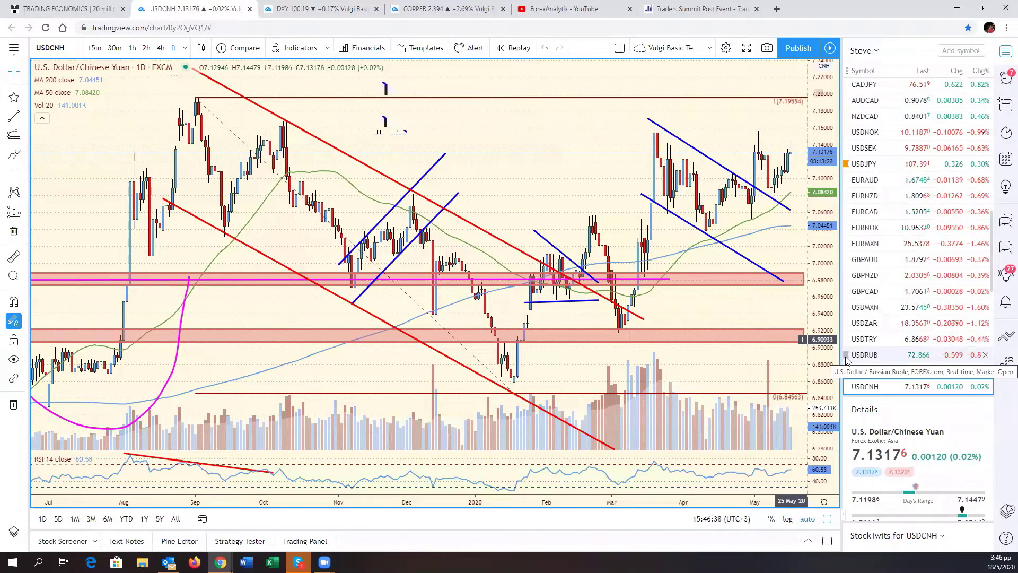
{"action": "left_click_drag", "start_coordinate": [760, 308], "coordinate": [751, 307]}
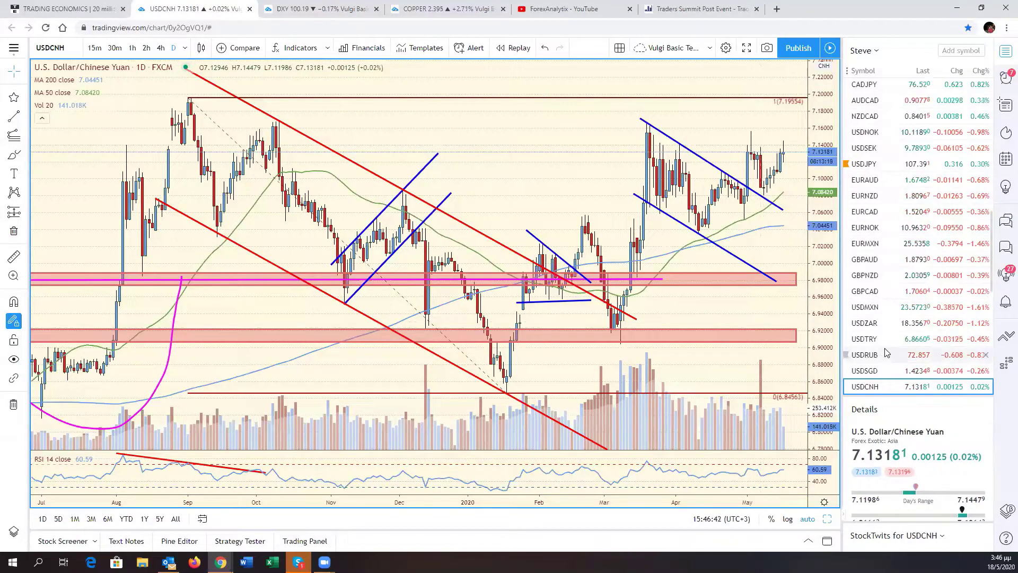
{"action": "scroll", "coordinate": [893, 255], "scroll_direction": "down", "scroll_amount": 4}
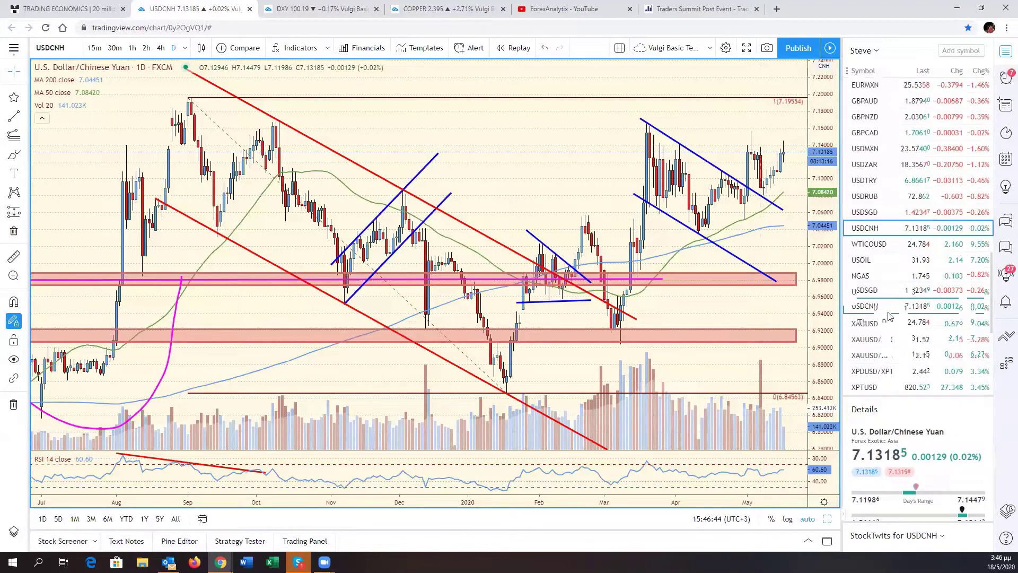
{"action": "scroll", "coordinate": [890, 201], "scroll_direction": "up", "scroll_amount": 4}
Review the USDNOK chart with space revealed after the latest bar
{"action": "left_click", "coordinate": [880, 132]}
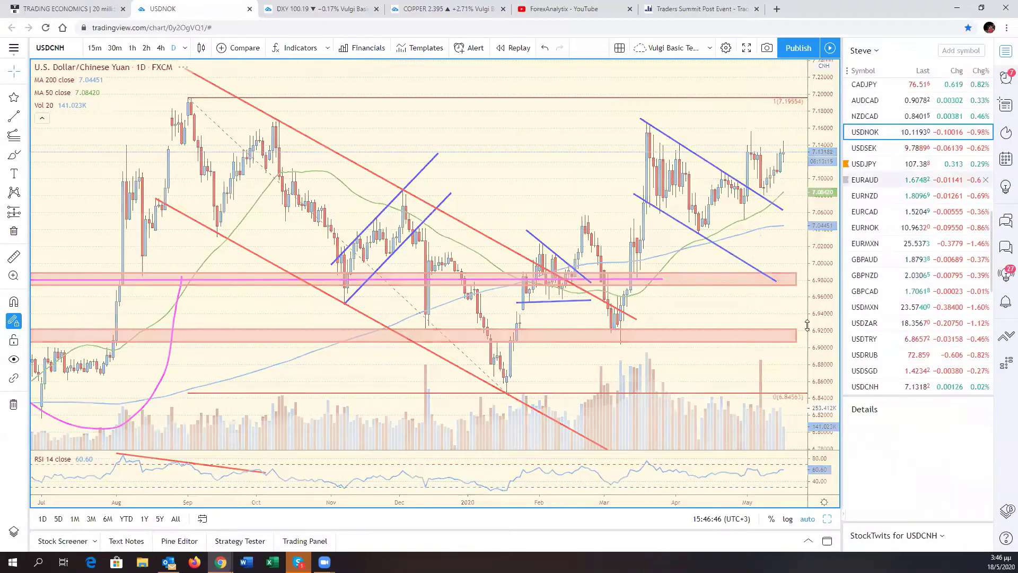
{"action": "left_click_drag", "start_coordinate": [763, 313], "coordinate": [749, 358]}
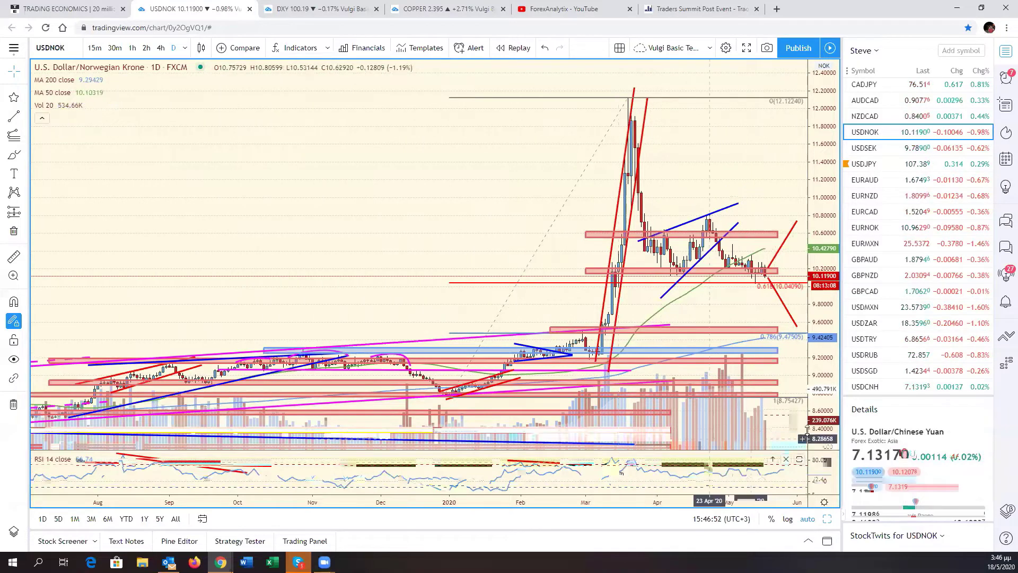
{"action": "scroll", "coordinate": [900, 237], "scroll_direction": "up", "scroll_amount": 2}
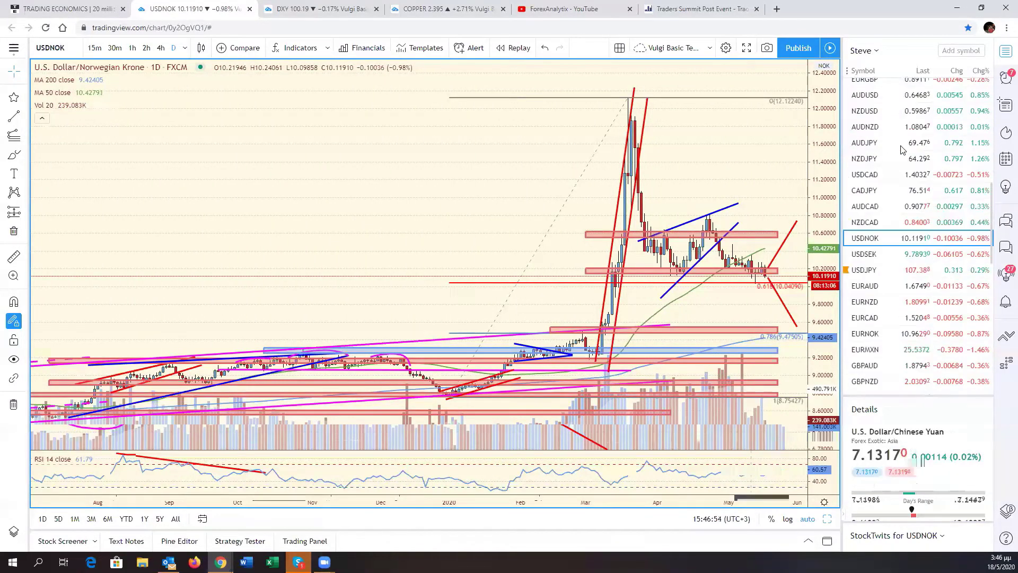
Show USDCAD with a compressed price scale so the upper projection targets fit
{"action": "left_click", "coordinate": [870, 175]}
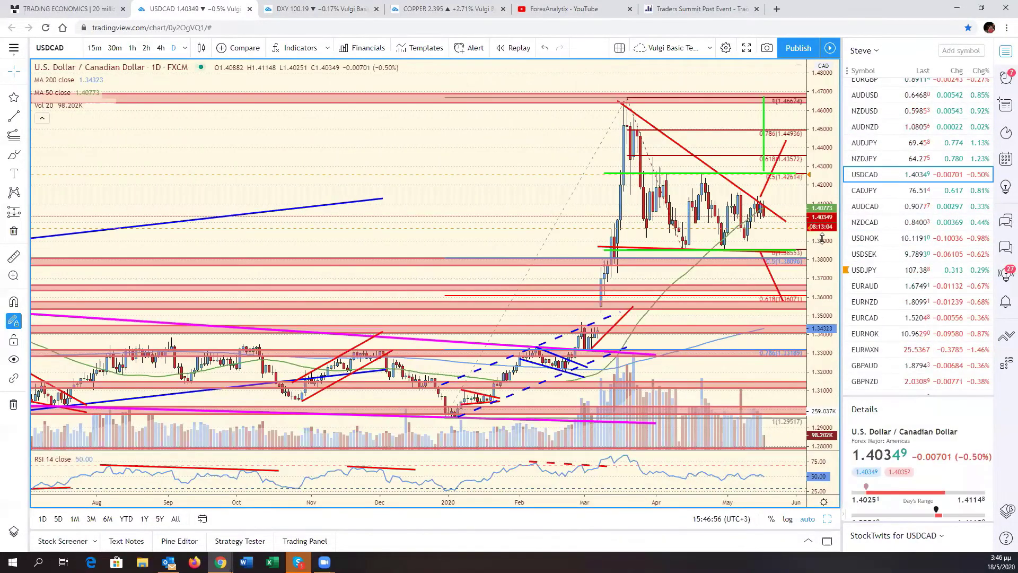
{"action": "left_click_drag", "start_coordinate": [819, 284], "coordinate": [819, 339]}
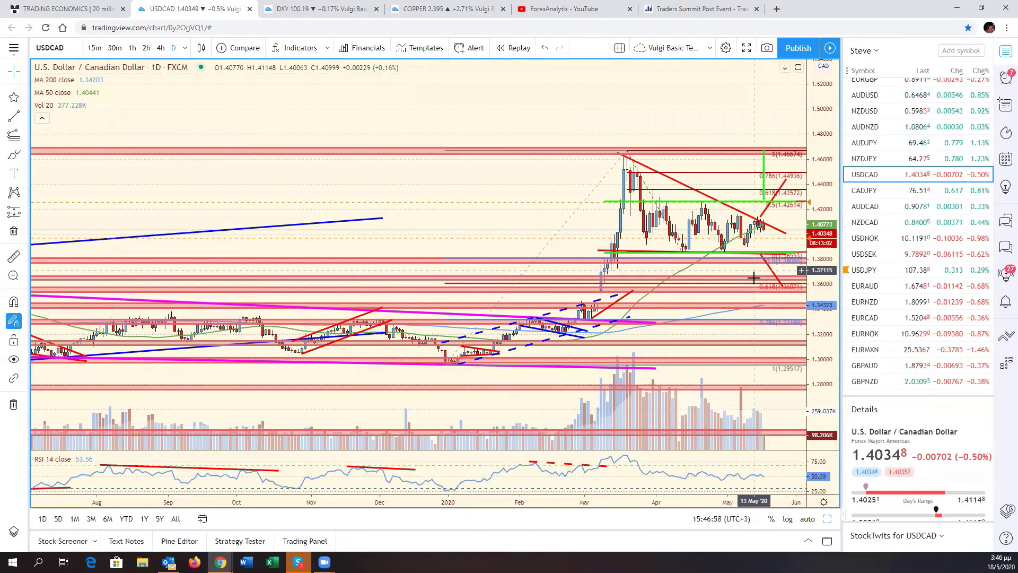
{"action": "left_click_drag", "start_coordinate": [750, 279], "coordinate": [673, 275]}
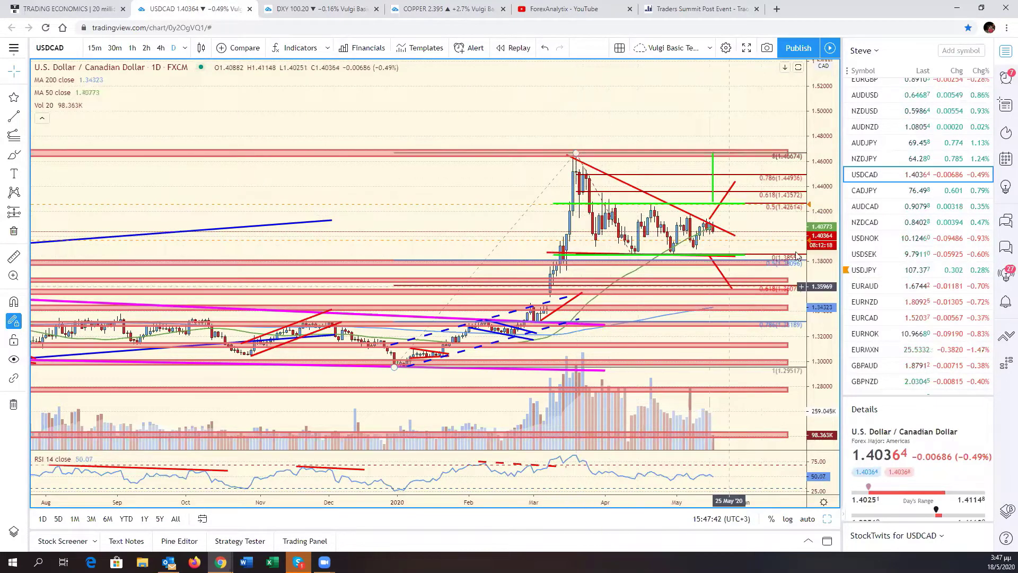
{"action": "left_click_drag", "start_coordinate": [768, 218], "coordinate": [813, 218]}
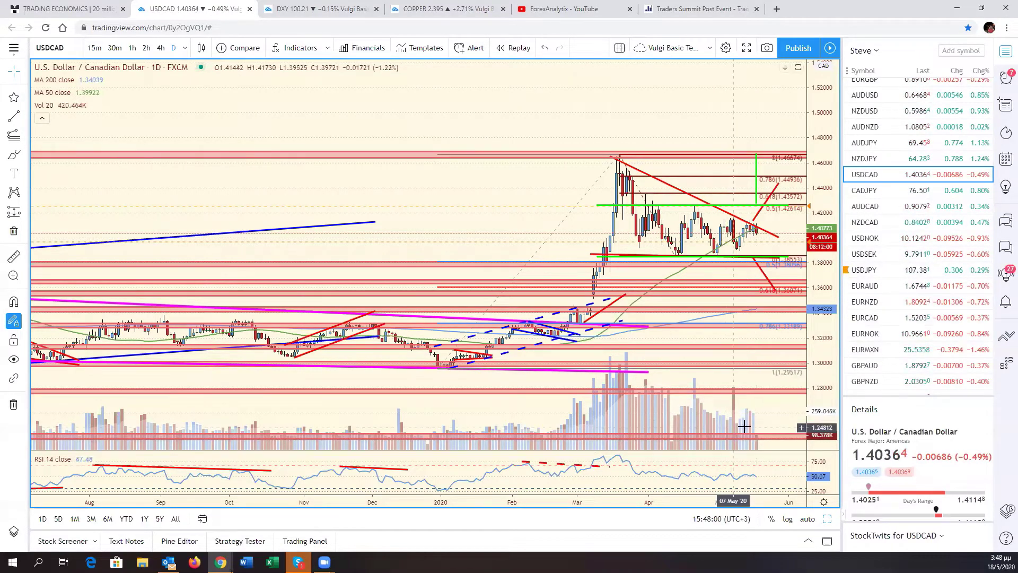
{"action": "scroll", "coordinate": [935, 354], "scroll_direction": "down", "scroll_amount": 3}
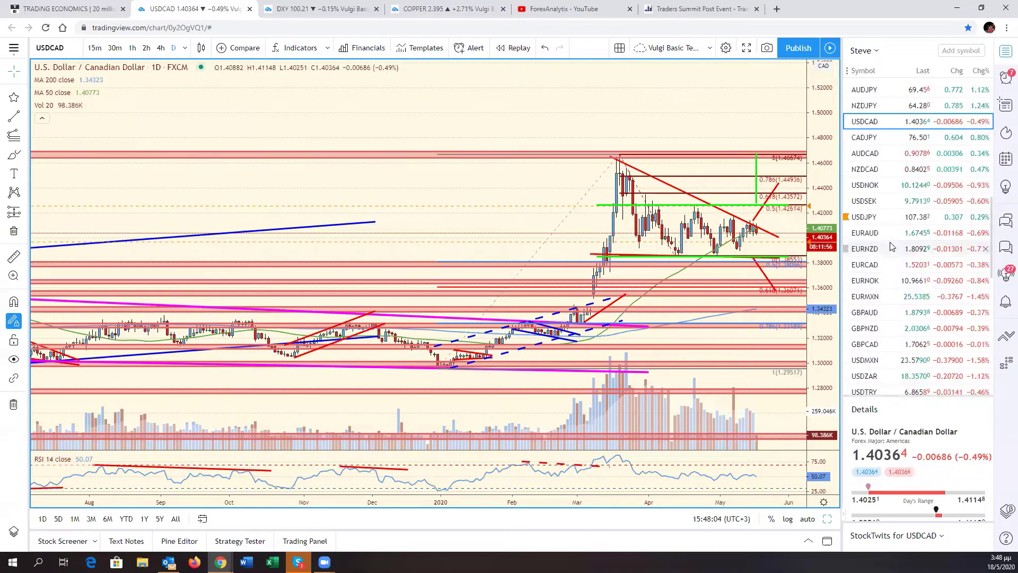
{"action": "scroll", "coordinate": [891, 245], "scroll_direction": "up", "scroll_amount": 1}
{"action": "scroll", "coordinate": [893, 275], "scroll_direction": "down", "scroll_amount": 4}
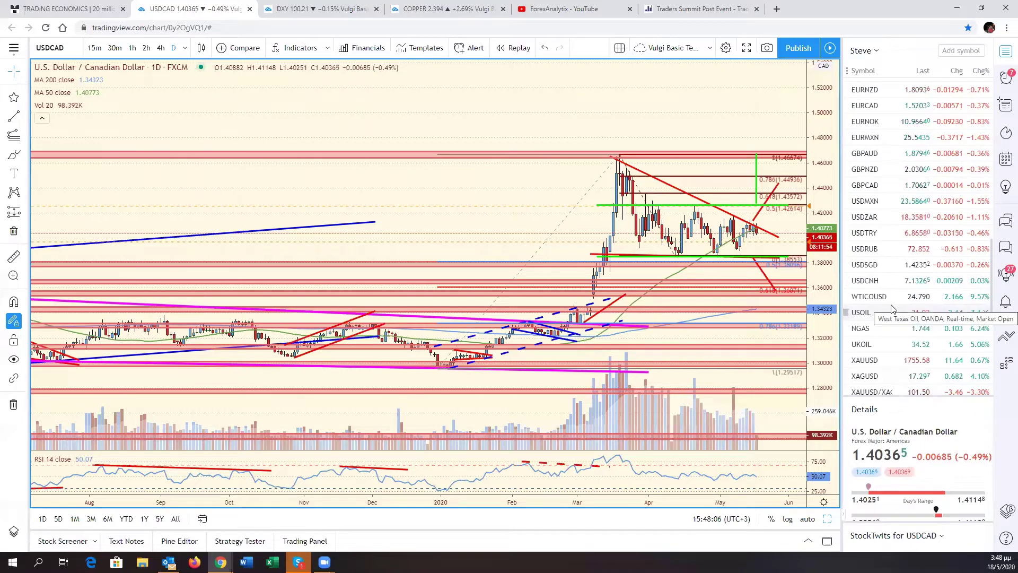
{"action": "scroll", "coordinate": [893, 309], "scroll_direction": "up", "scroll_amount": 7}
{"action": "scroll", "coordinate": [891, 302], "scroll_direction": "up", "scroll_amount": 2}
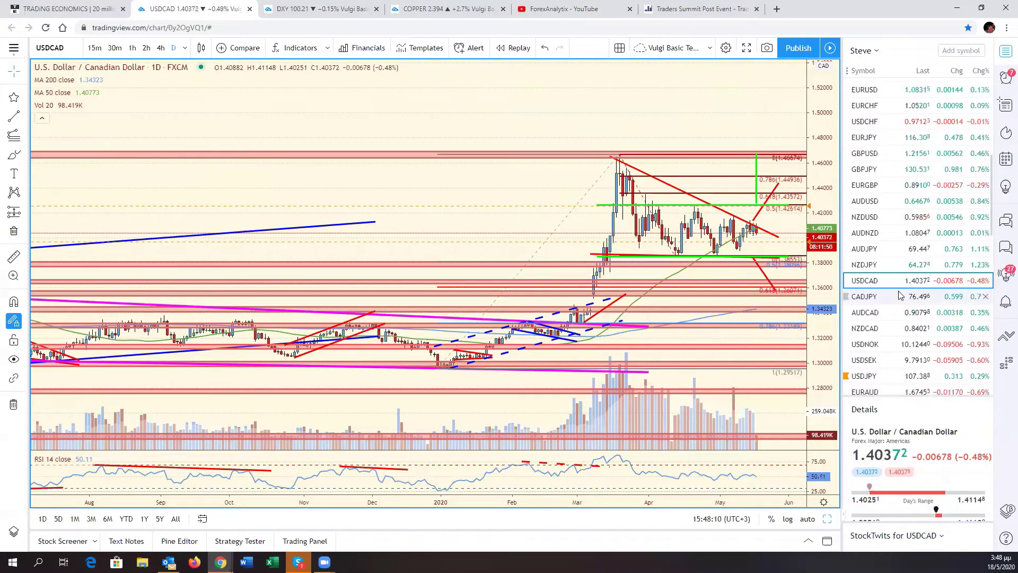
{"action": "scroll", "coordinate": [895, 297], "scroll_direction": "down", "scroll_amount": 2}
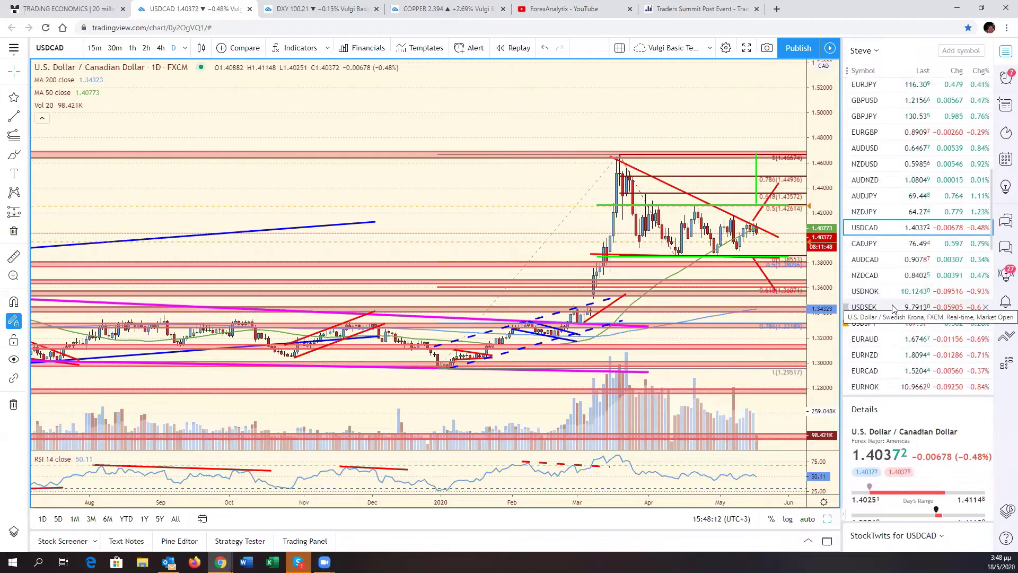
{"action": "scroll", "coordinate": [894, 318], "scroll_direction": "down", "scroll_amount": 3}
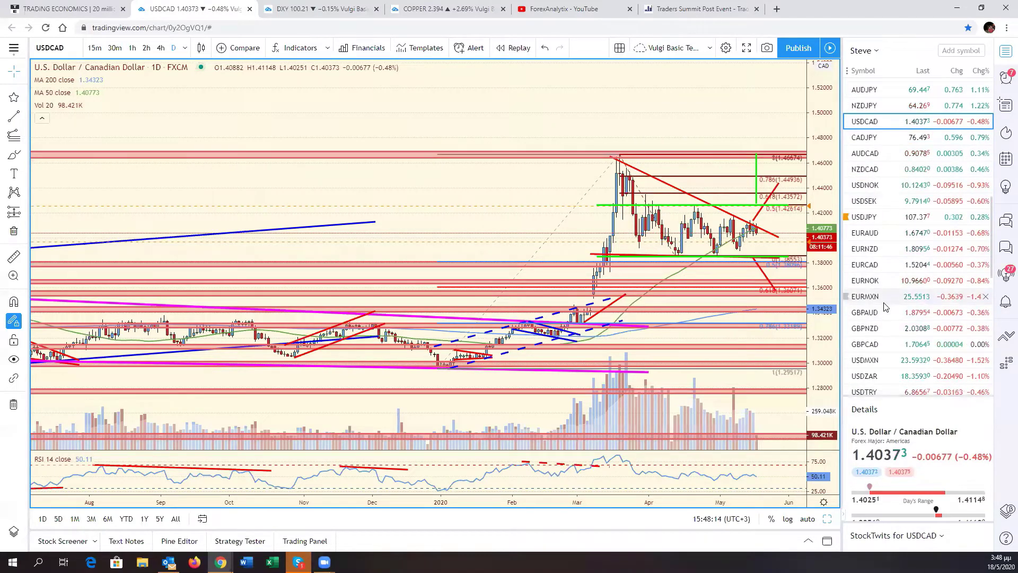
Load USDMXN and select, then deselect, its upper blue trendline
{"action": "left_click", "coordinate": [879, 359]}
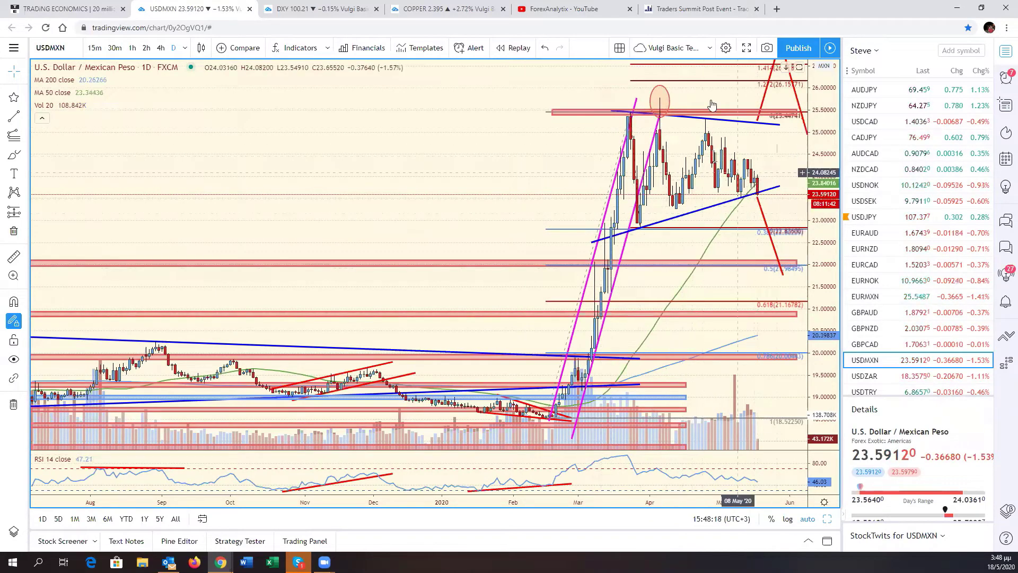
{"action": "left_click", "coordinate": [743, 122]}
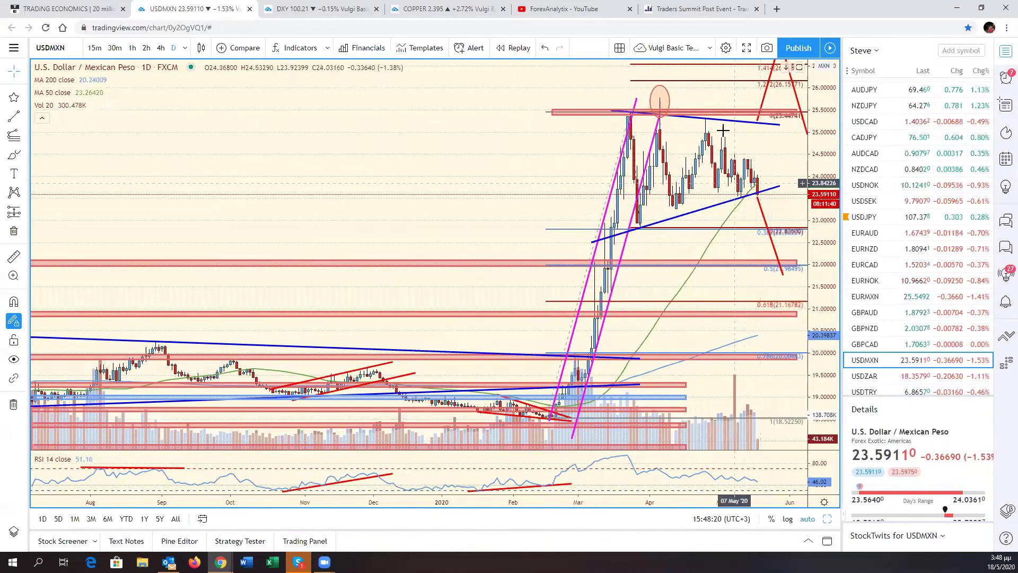
{"action": "left_click", "coordinate": [725, 91]}
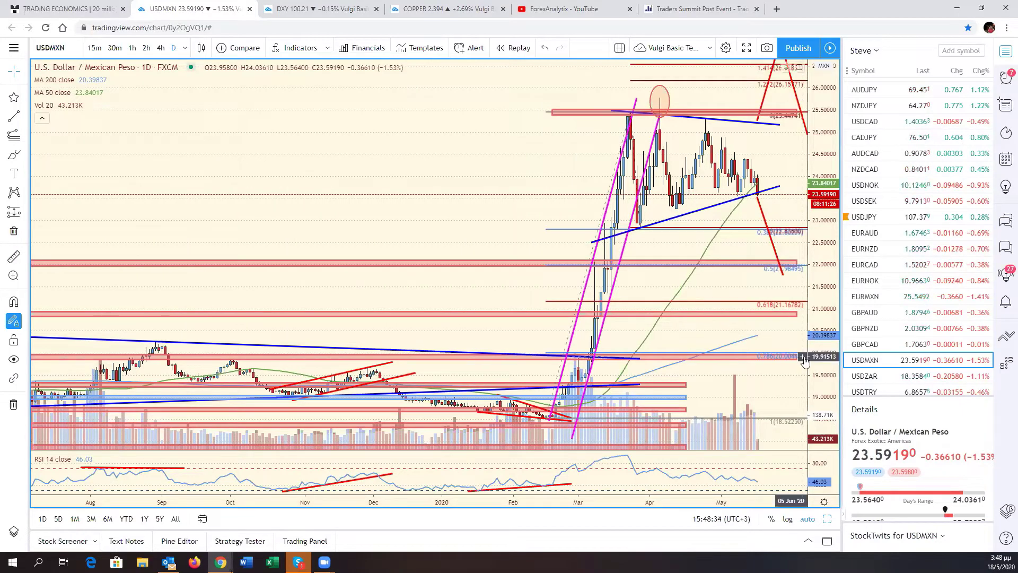
{"action": "scroll", "coordinate": [914, 275], "scroll_direction": "down", "scroll_amount": 4}
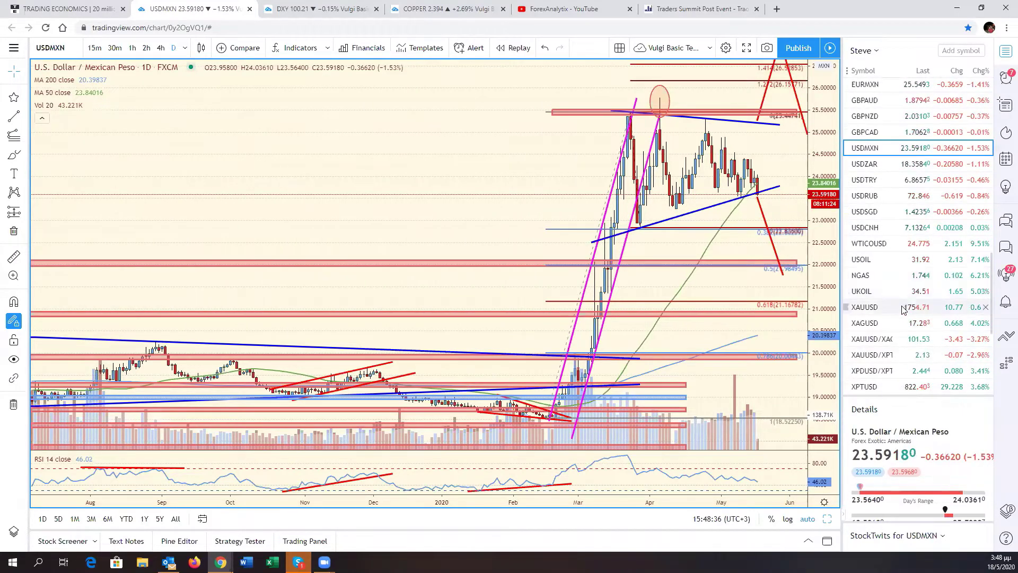
Load XAUUSD, zoom out over its longer history, then zoom back to the past year
{"action": "left_click", "coordinate": [895, 308]}
{"action": "scroll", "coordinate": [658, 406], "scroll_direction": "down", "scroll_amount": 3}
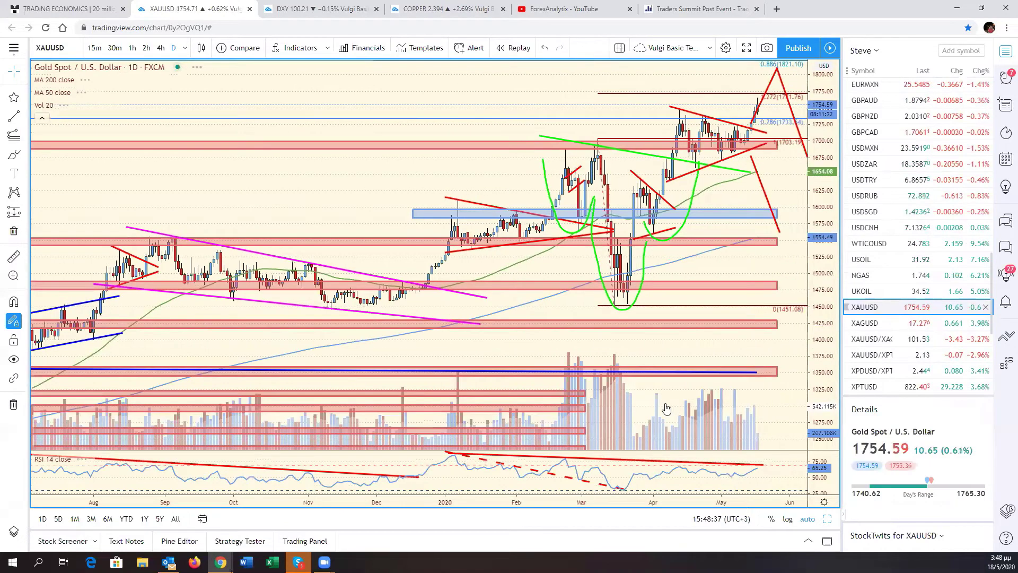
{"action": "scroll", "coordinate": [659, 407], "scroll_direction": "down", "scroll_amount": 3}
{"action": "scroll", "coordinate": [659, 407], "scroll_direction": "down", "scroll_amount": 3}
{"action": "scroll", "coordinate": [659, 407], "scroll_direction": "down", "scroll_amount": 3}
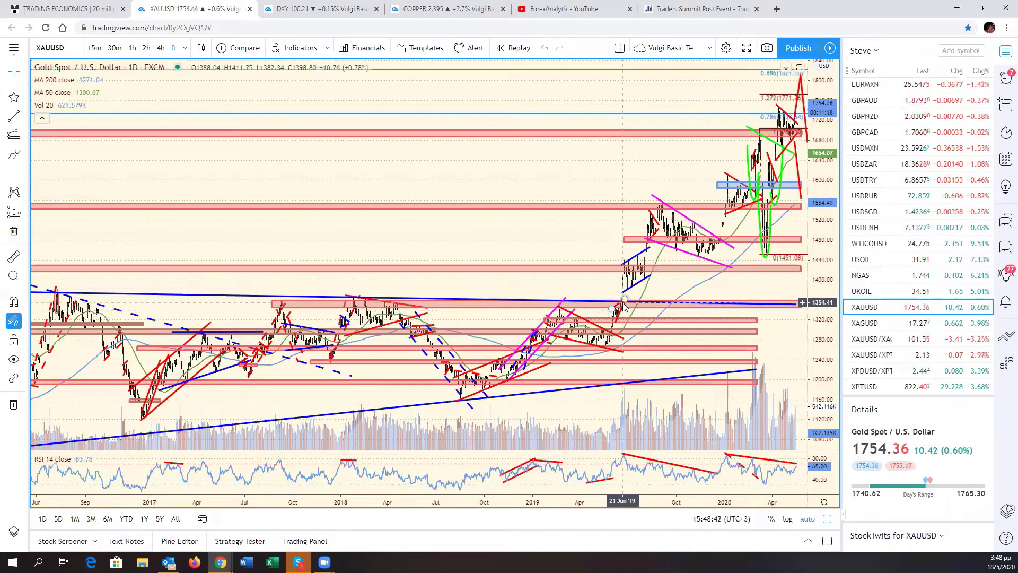
{"action": "scroll", "coordinate": [623, 307], "scroll_direction": "up", "scroll_amount": 2}
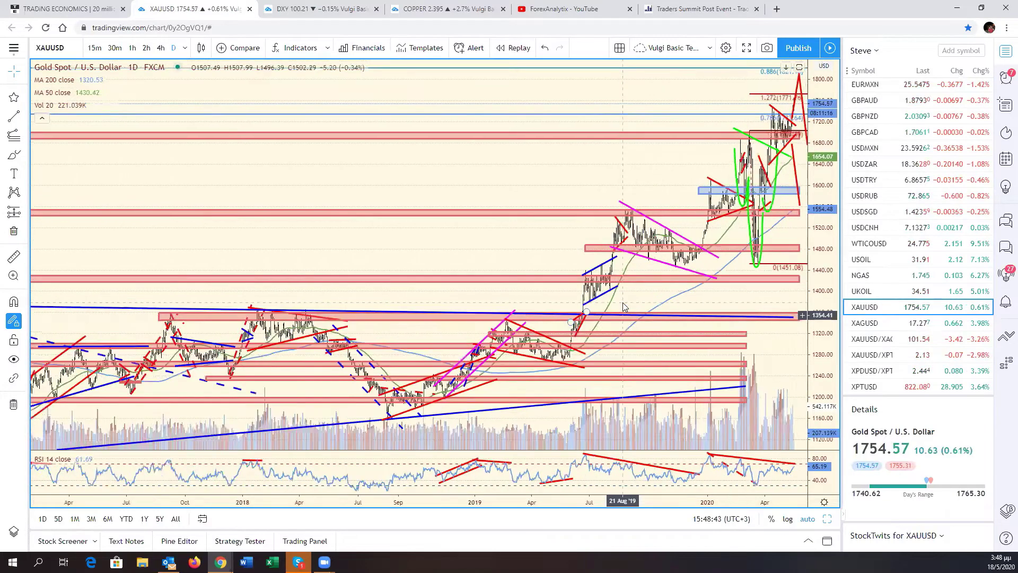
{"action": "scroll", "coordinate": [624, 307], "scroll_direction": "up", "scroll_amount": 2}
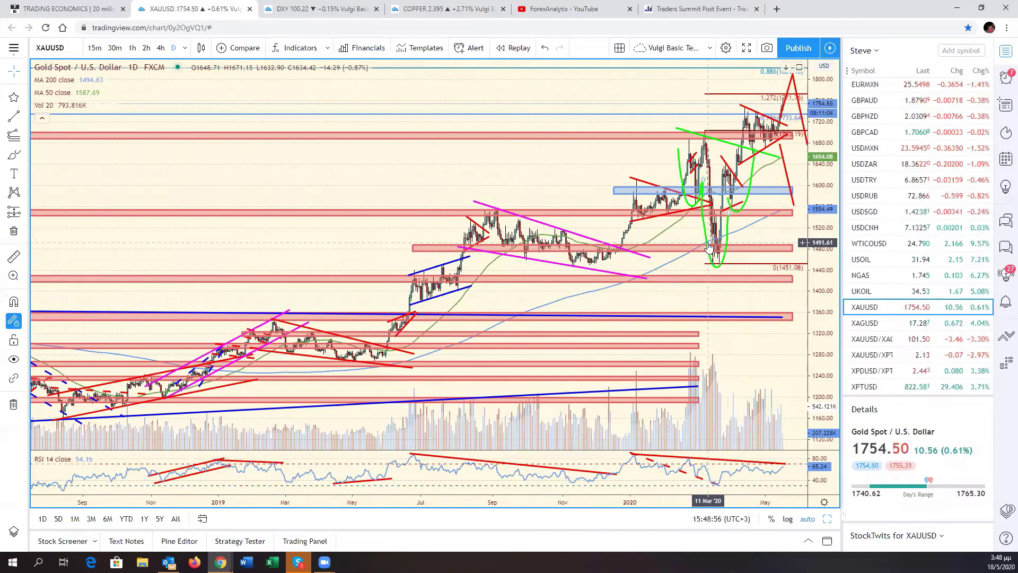
{"action": "scroll", "coordinate": [709, 246], "scroll_direction": "up", "scroll_amount": 2}
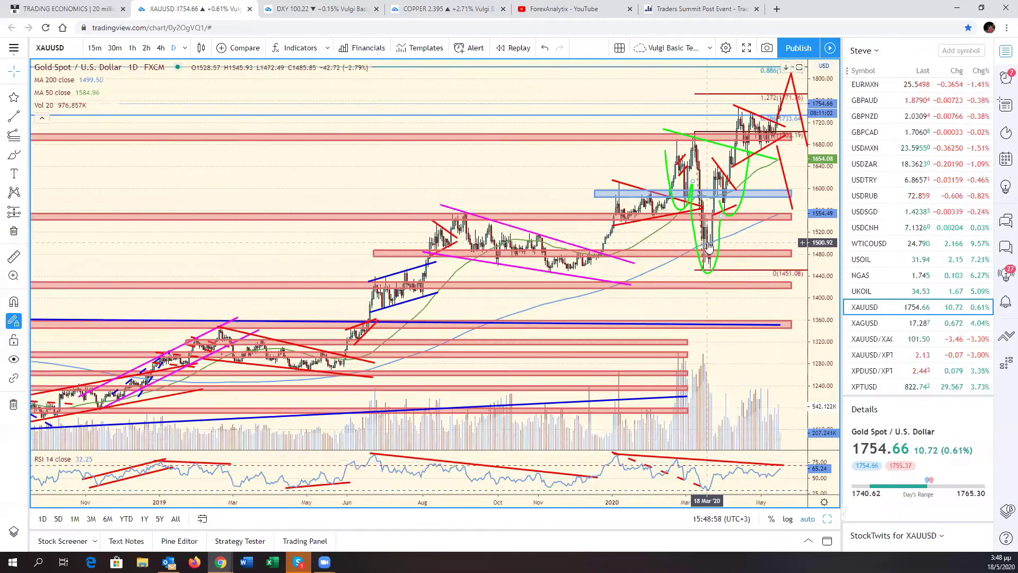
{"action": "scroll", "coordinate": [708, 247], "scroll_direction": "up", "scroll_amount": 1}
{"action": "scroll", "coordinate": [708, 246], "scroll_direction": "up", "scroll_amount": 1}
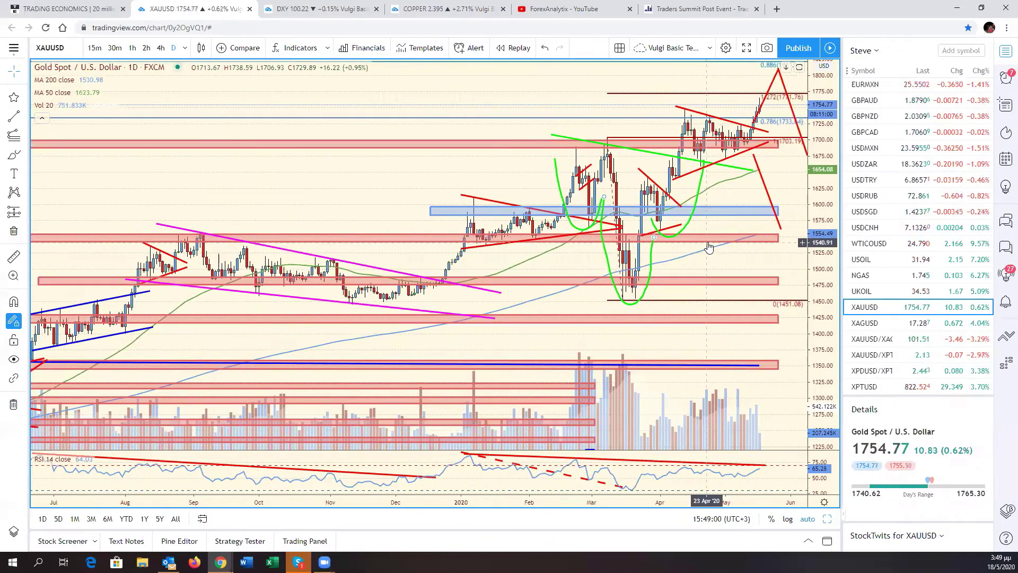
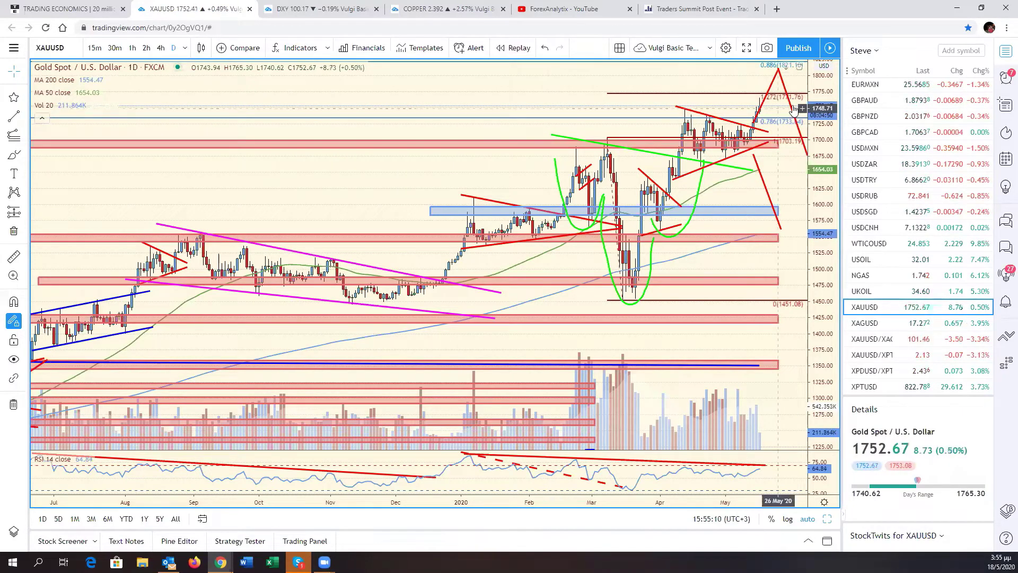
Show the GBPUSD daily chart full-size and stretch its price scale to see a wider range
{"action": "left_click", "coordinate": [828, 520]}
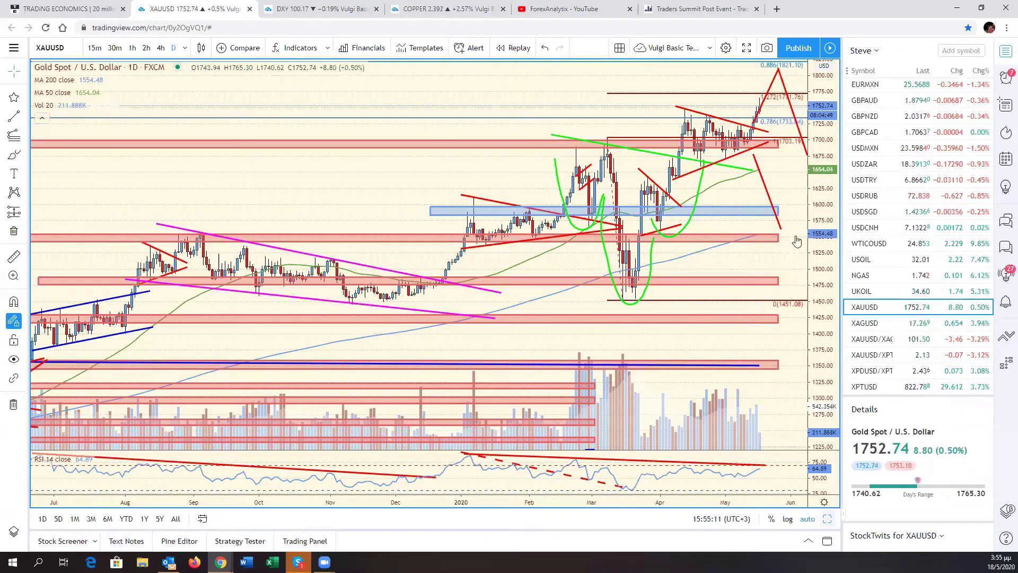
{"action": "left_click", "coordinate": [827, 518]}
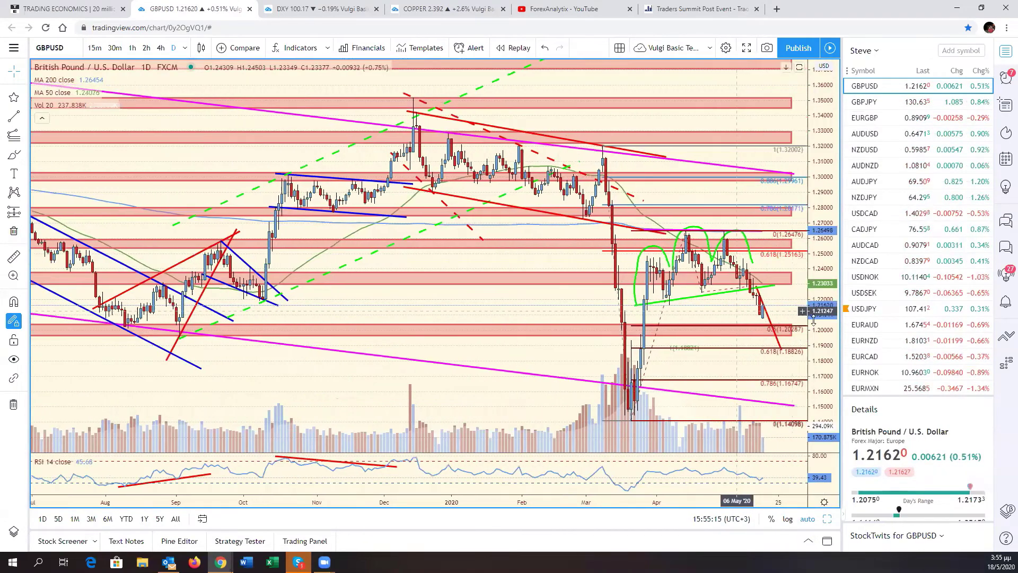
{"action": "left_click_drag", "start_coordinate": [819, 350], "coordinate": [817, 396]}
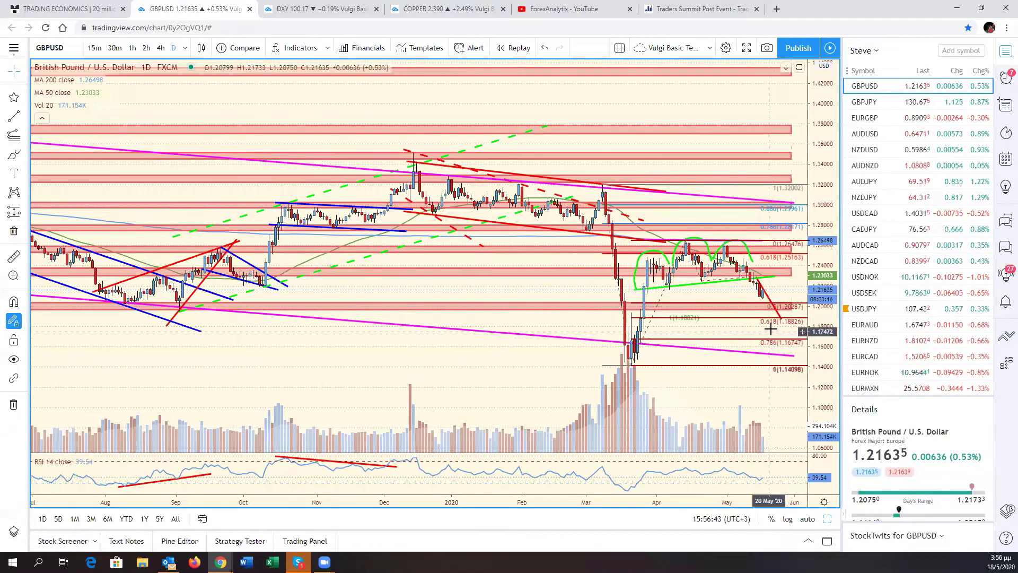
Pan GBPUSD back to earlier months, auto-fit its price scale, and restore the six-chart grid
{"action": "left_click_drag", "start_coordinate": [770, 329], "coordinate": [792, 331]}
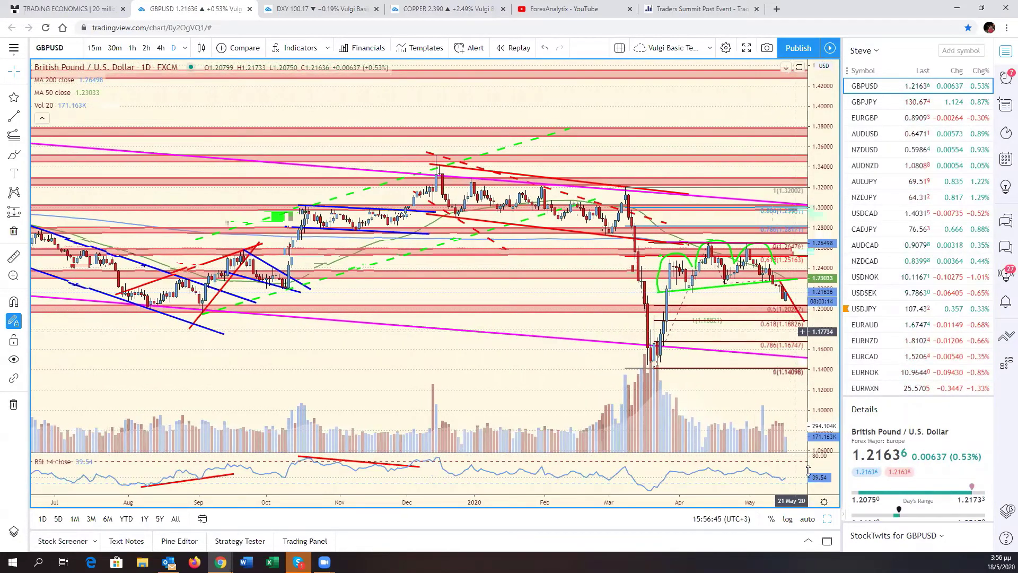
{"action": "left_click", "coordinate": [826, 522]}
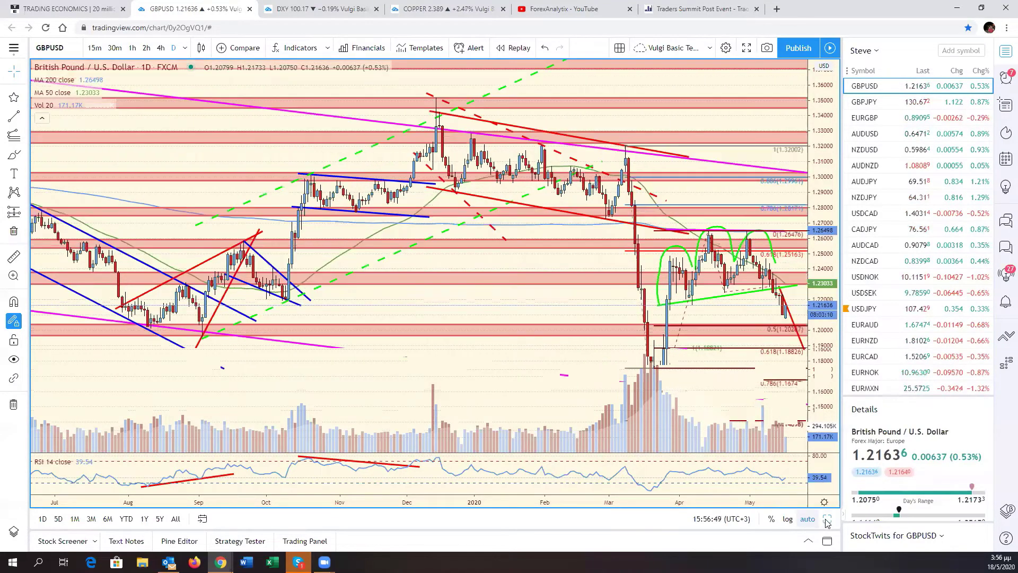
{"action": "left_click", "coordinate": [827, 519]}
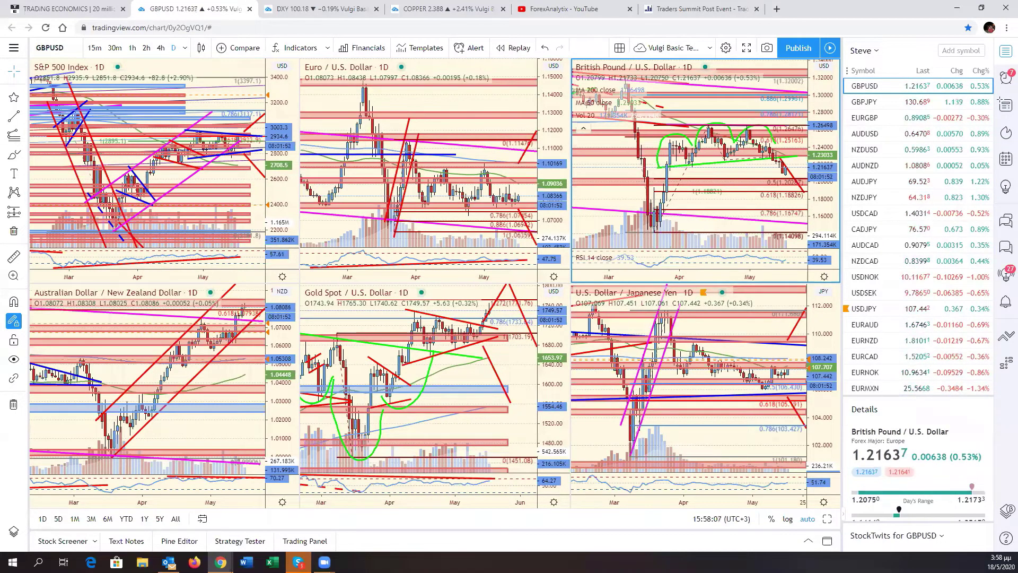
Load USDSGD from the watchlist into the gold chart's panel
{"action": "left_click", "coordinate": [522, 350]}
{"action": "scroll", "coordinate": [915, 240], "scroll_direction": "up", "scroll_amount": 2}
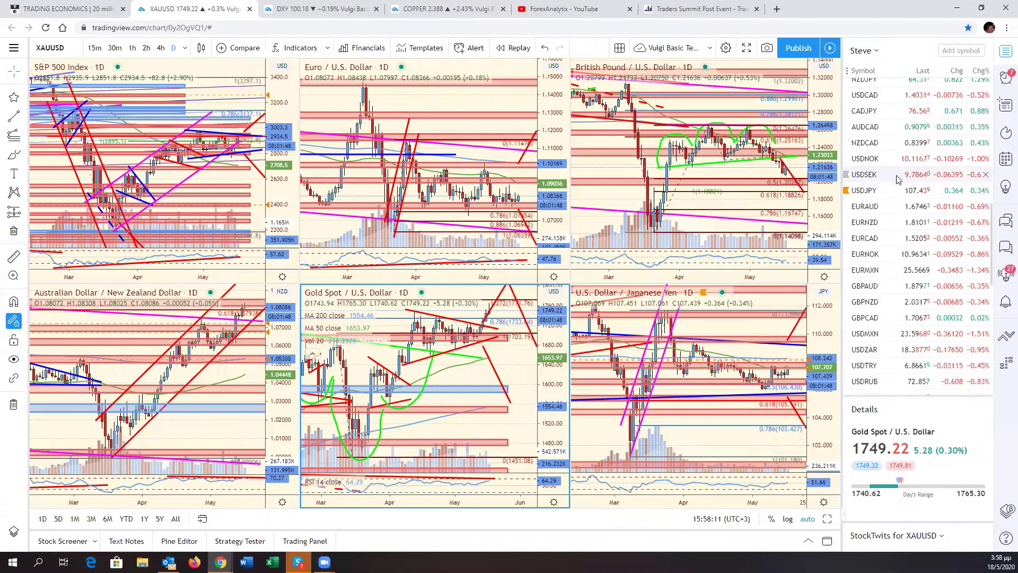
{"action": "scroll", "coordinate": [920, 265], "scroll_direction": "up", "scroll_amount": 1}
{"action": "scroll", "coordinate": [923, 289], "scroll_direction": "down", "scroll_amount": 2}
{"action": "scroll", "coordinate": [923, 289], "scroll_direction": "down", "scroll_amount": 2}
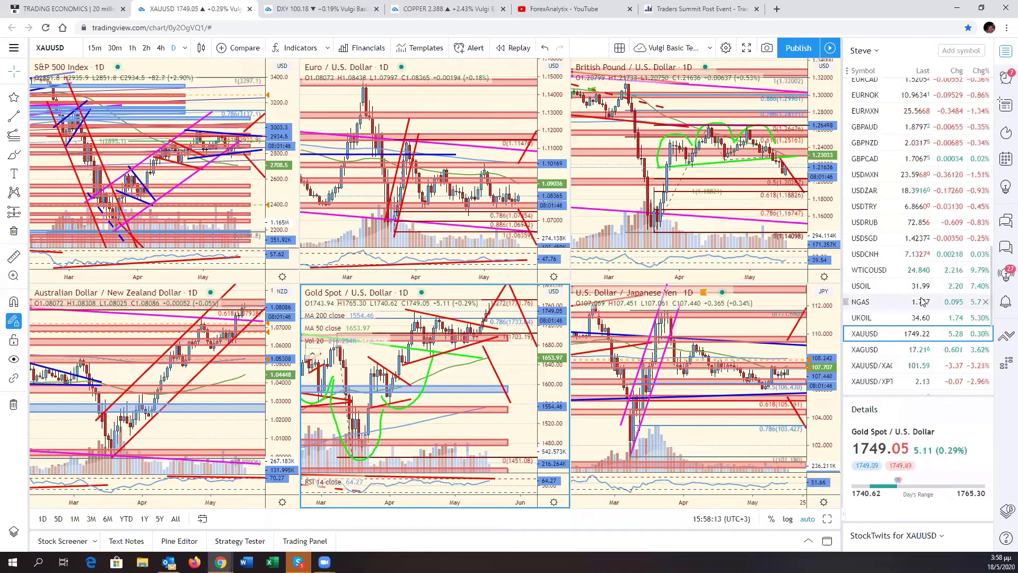
{"action": "left_click", "coordinate": [879, 242]}
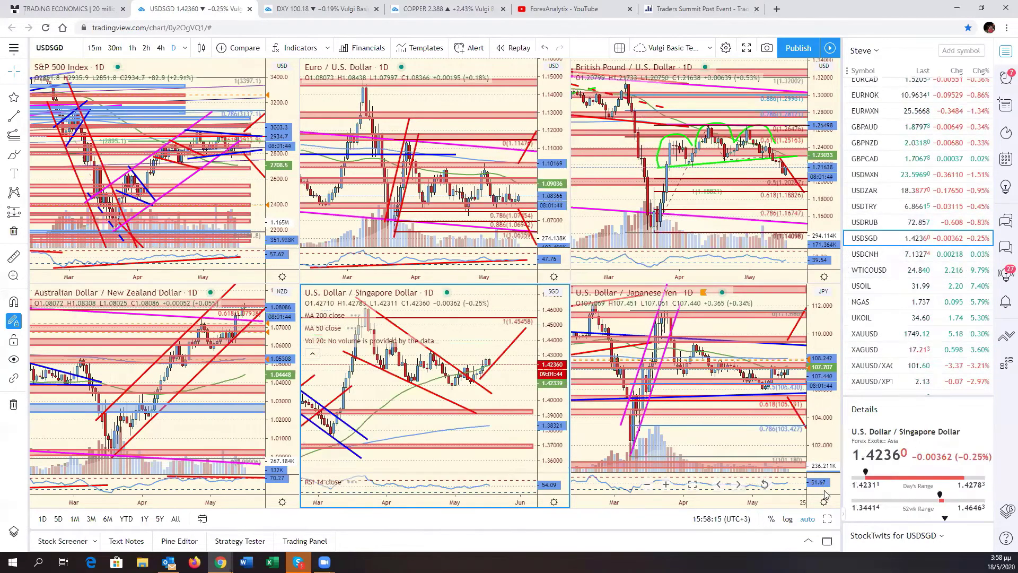
Review the USDSGD chart full-size, panning through its history, then return to the grid
{"action": "key", "text": "alt+Return"}
{"action": "scroll", "coordinate": [763, 321], "scroll_direction": "down", "scroll_amount": 3}
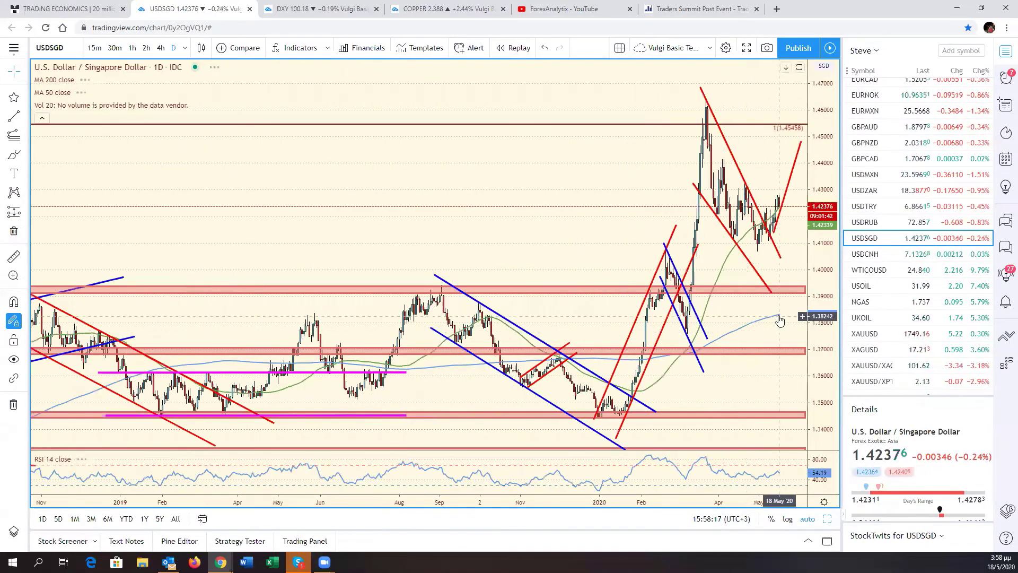
{"action": "left_click_drag", "start_coordinate": [772, 325], "coordinate": [657, 344]}
{"action": "scroll", "coordinate": [657, 344], "scroll_direction": "down", "scroll_amount": 2}
{"action": "scroll", "coordinate": [657, 353], "scroll_direction": "down", "scroll_amount": 2}
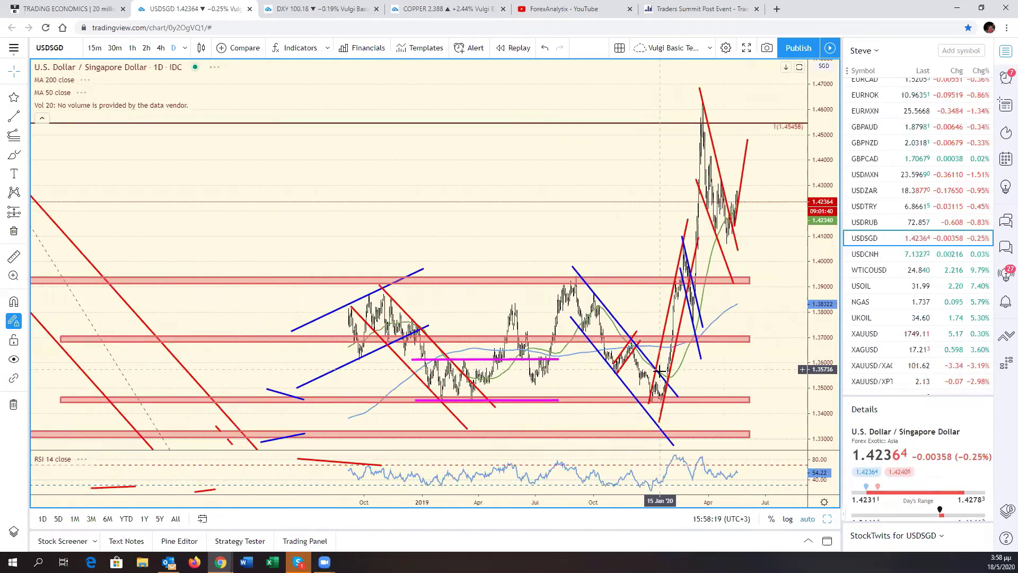
{"action": "scroll", "coordinate": [657, 366], "scroll_direction": "down", "scroll_amount": 2}
{"action": "scroll", "coordinate": [658, 372], "scroll_direction": "down", "scroll_amount": 2}
{"action": "scroll", "coordinate": [657, 371], "scroll_direction": "up", "scroll_amount": 2}
{"action": "scroll", "coordinate": [652, 366], "scroll_direction": "up", "scroll_amount": 2}
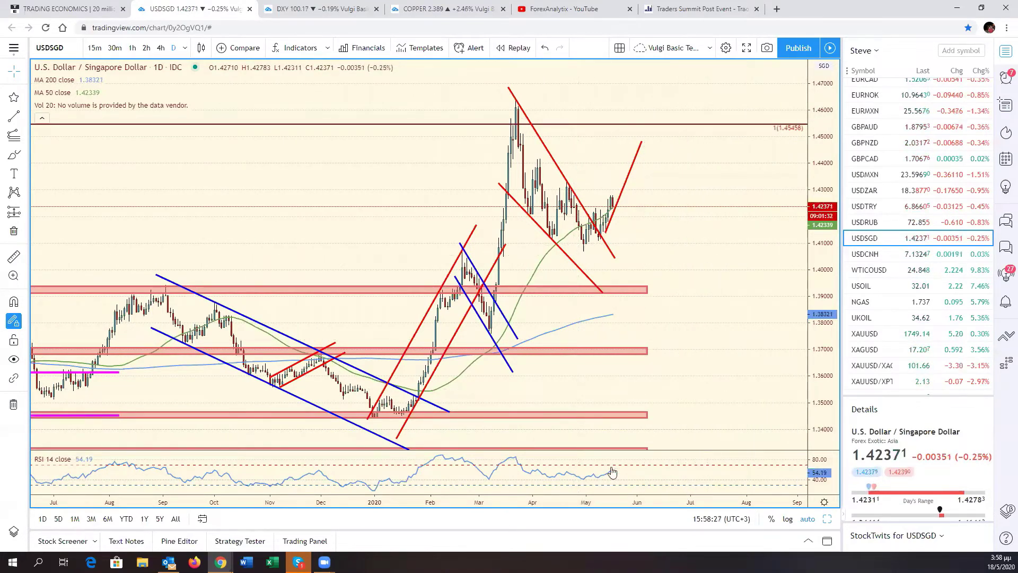
{"action": "scroll", "coordinate": [659, 358], "scroll_direction": "up", "scroll_amount": 2}
{"action": "left_click_drag", "start_coordinate": [93, 398], "coordinate": [337, 399]}
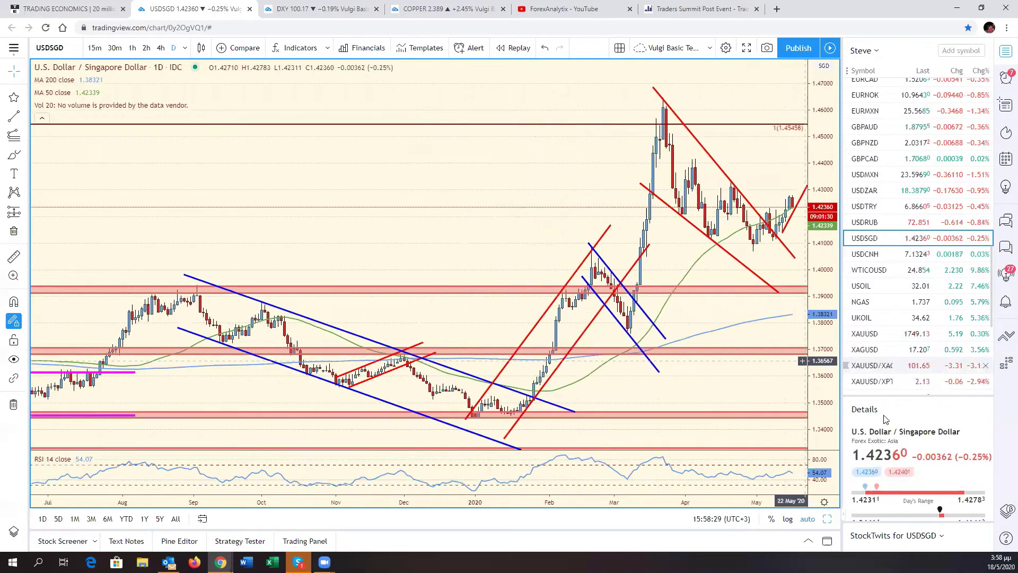
{"action": "key", "text": "alt+Return"}
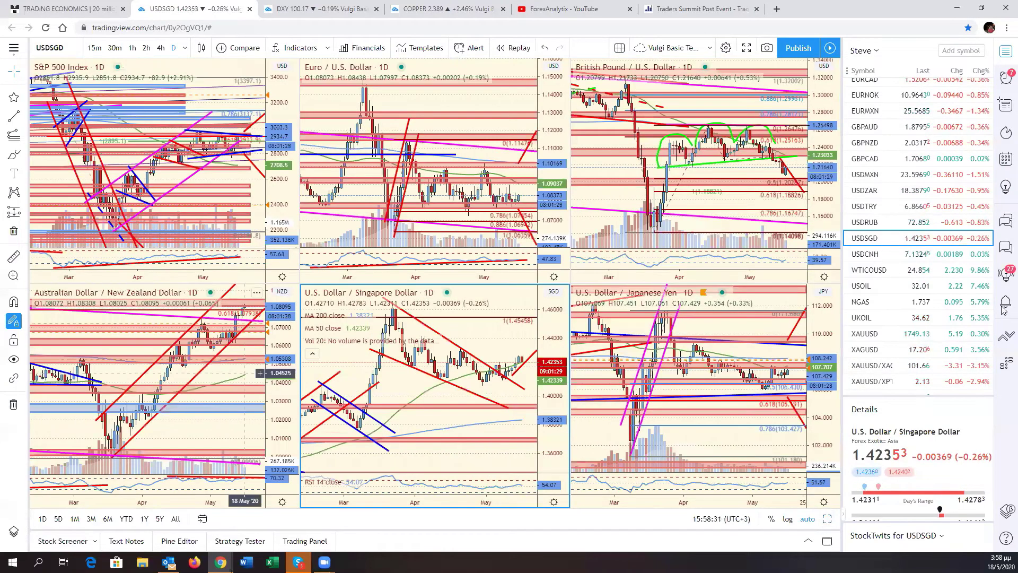
Show AUDJPY full-size and start a trend line at its latest price near 70.25
{"action": "scroll", "coordinate": [896, 196], "scroll_direction": "up", "scroll_amount": 1}
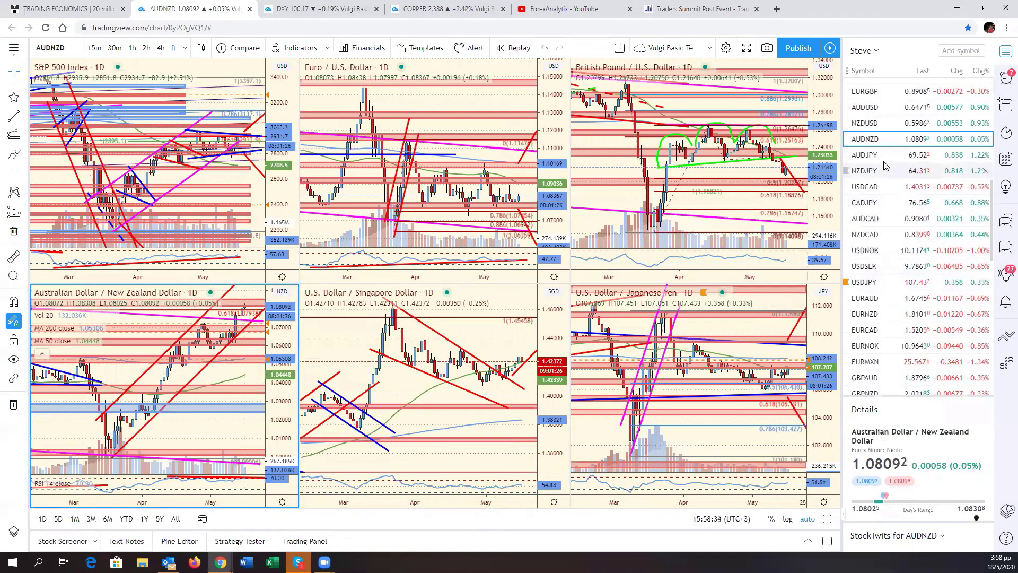
{"action": "left_click", "coordinate": [902, 155]}
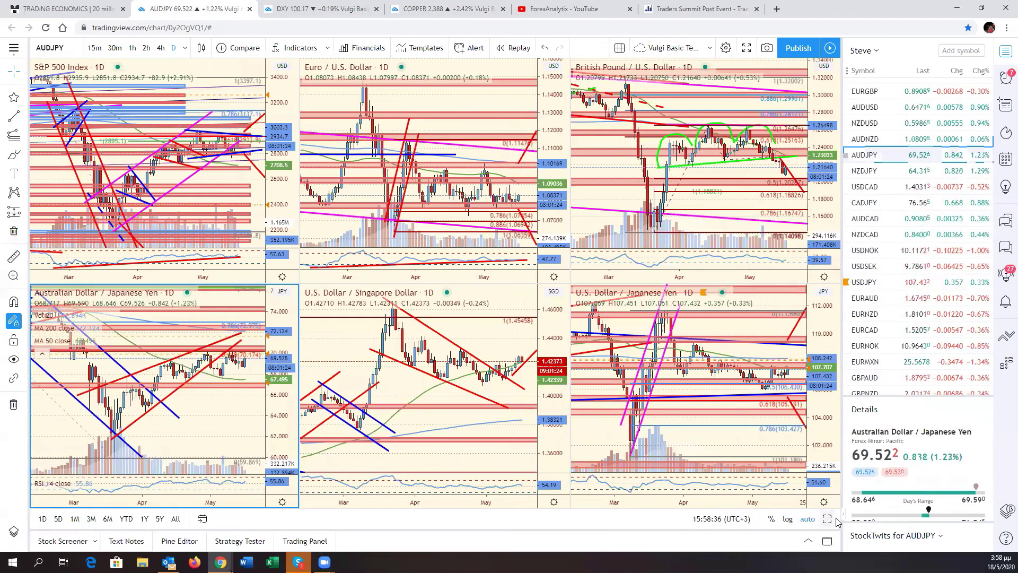
{"action": "key", "text": "alt+Return"}
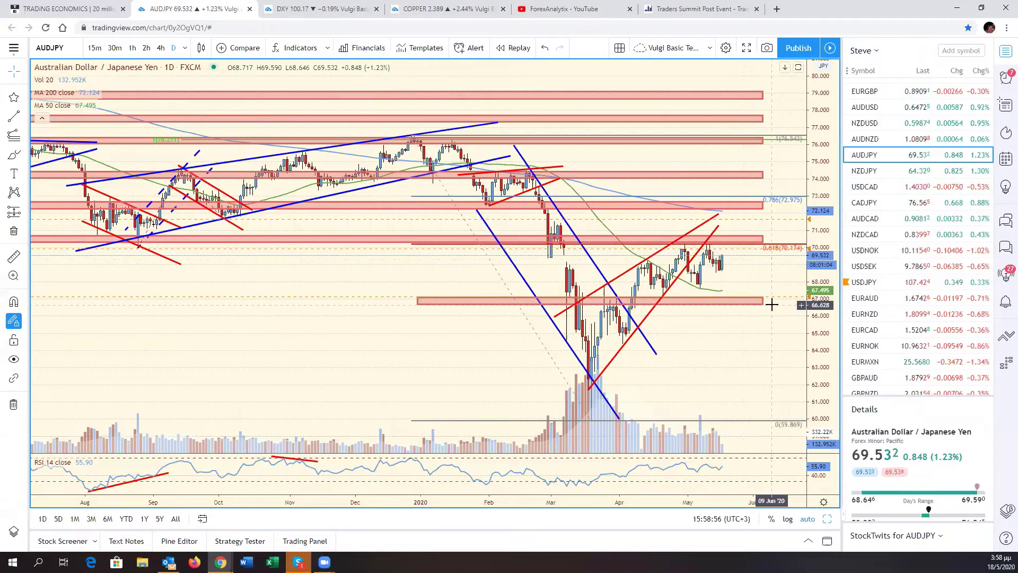
{"action": "left_click", "coordinate": [15, 115]}
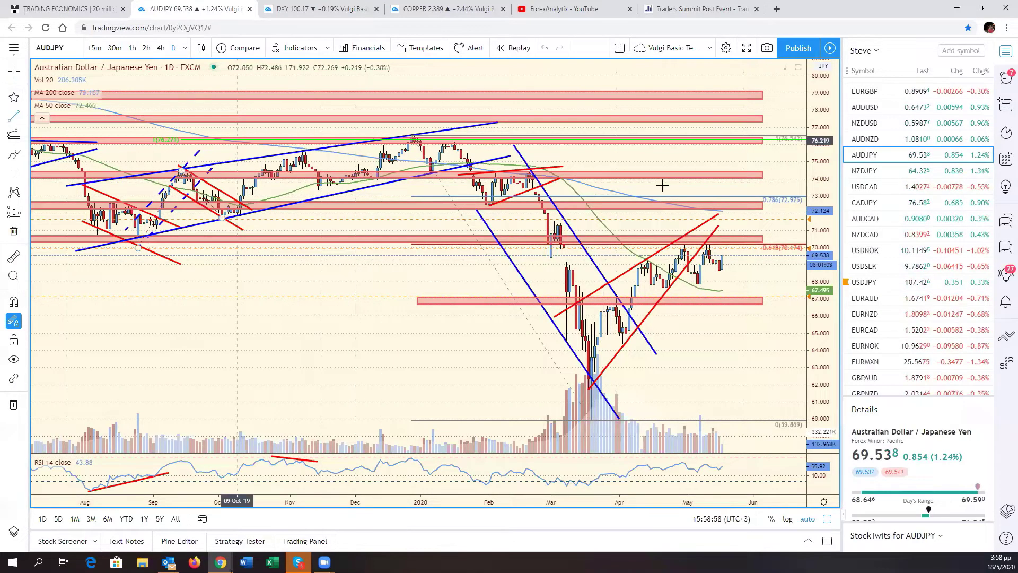
{"action": "left_click", "coordinate": [731, 243]}
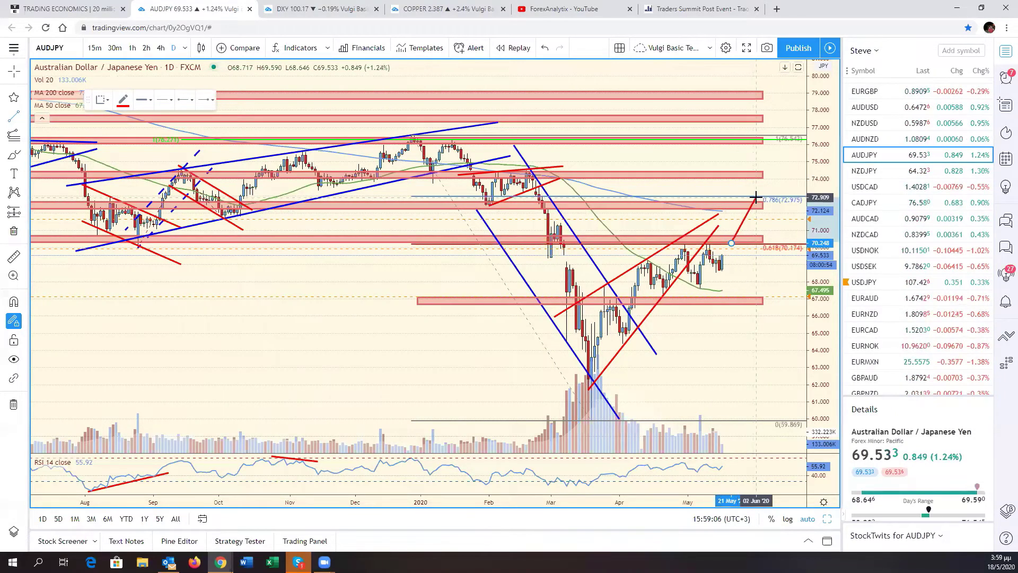
End the rising red line at 72.9 and draw a falling line back below current price
{"action": "left_click", "coordinate": [756, 197]}
{"action": "left_click", "coordinate": [755, 197]}
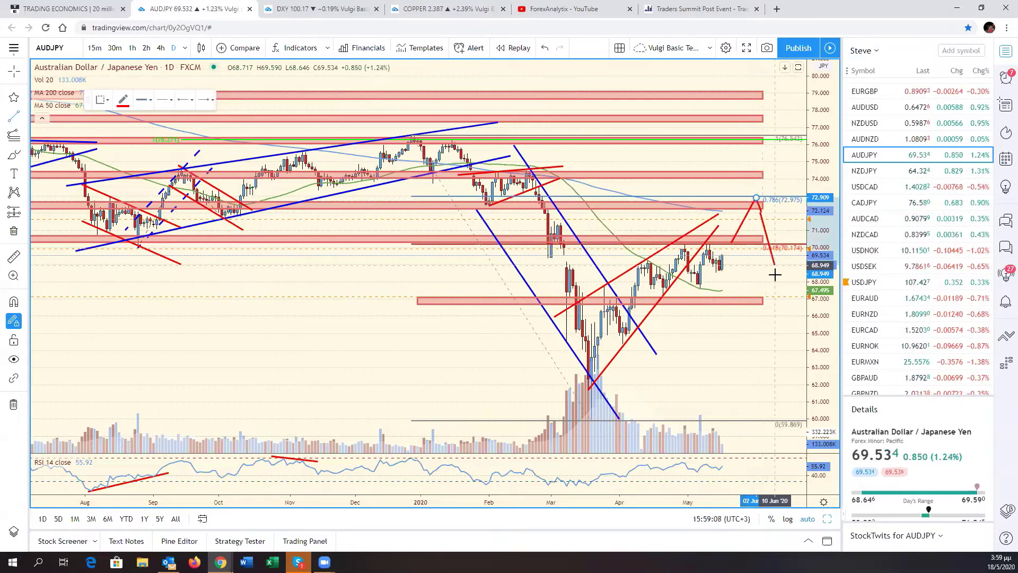
{"action": "left_click", "coordinate": [793, 308]}
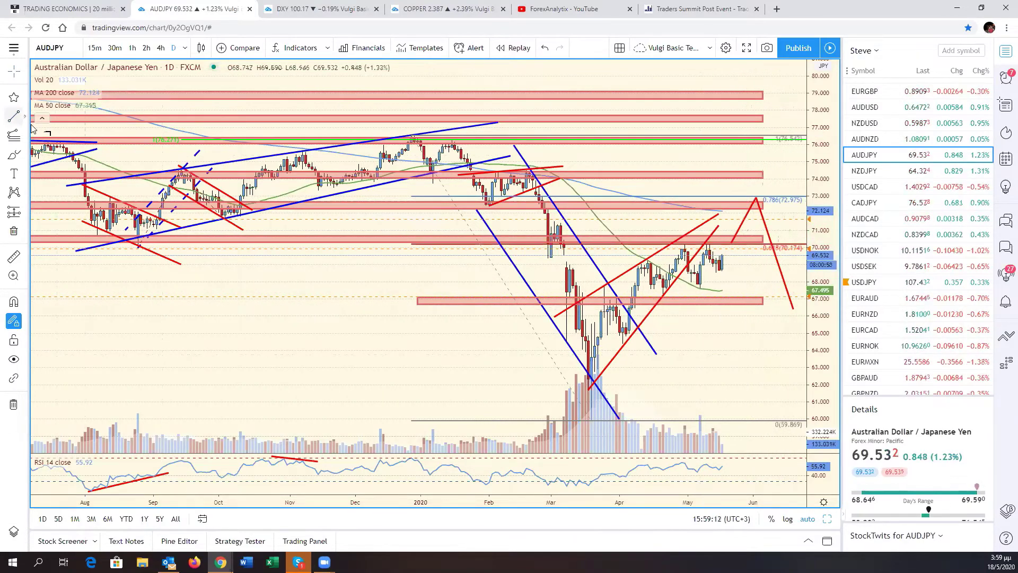
Add a red freehand stroke to the AUDJPY projection, then load the NZDJPY chart
{"action": "left_click", "coordinate": [14, 116]}
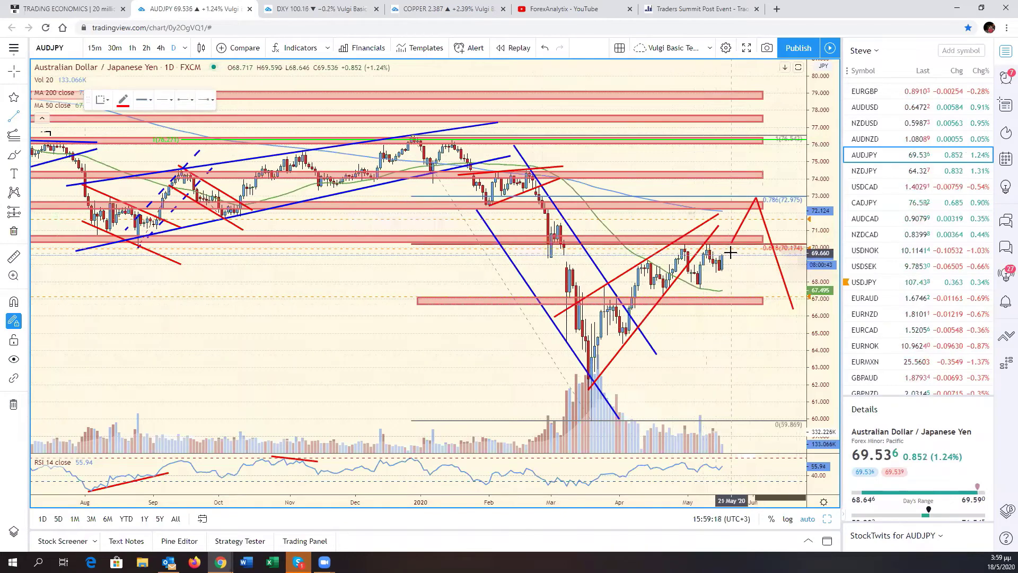
{"action": "left_click_drag", "start_coordinate": [731, 254], "coordinate": [764, 354]}
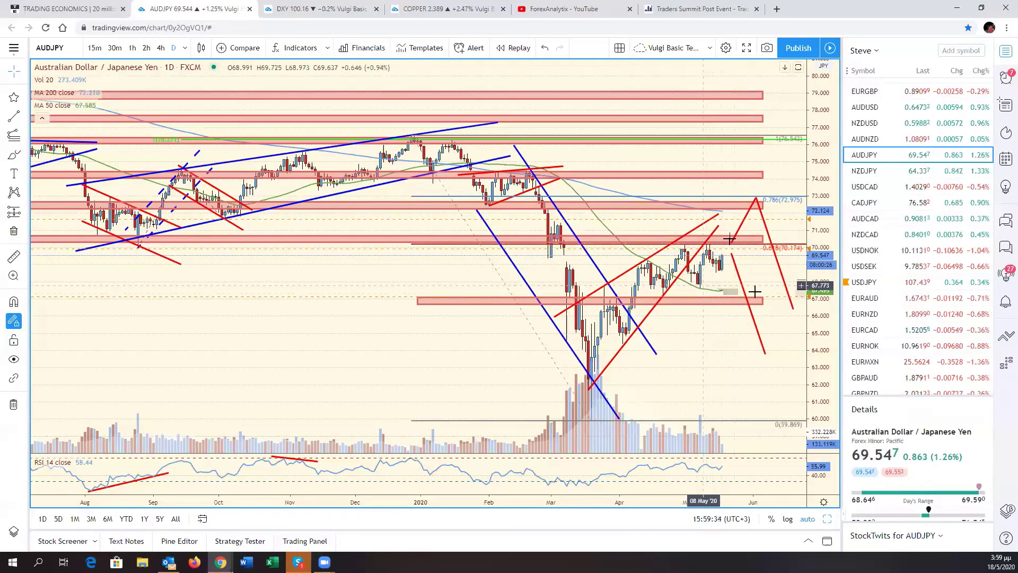
{"action": "left_click", "coordinate": [744, 219]}
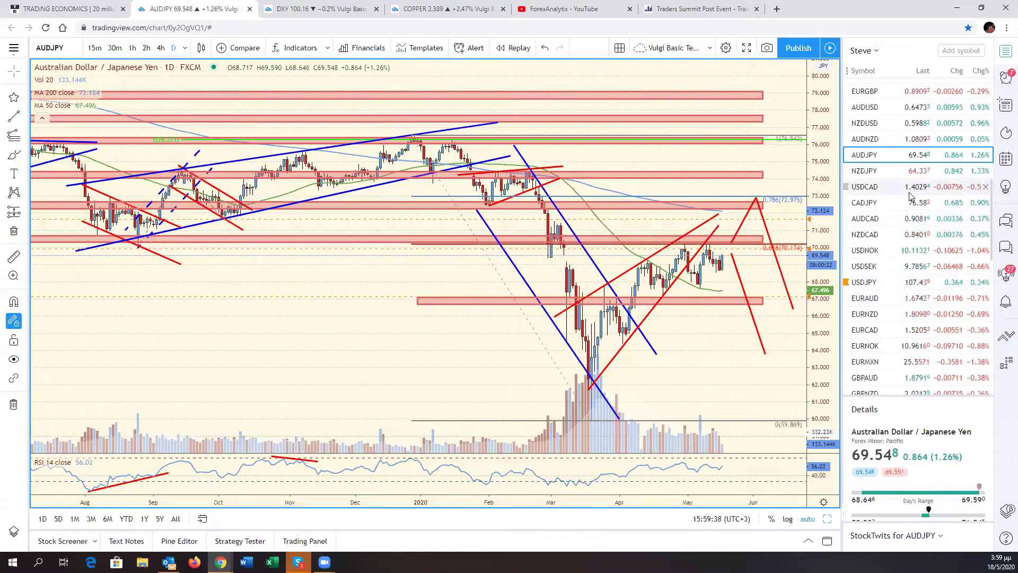
{"action": "left_click", "coordinate": [890, 171]}
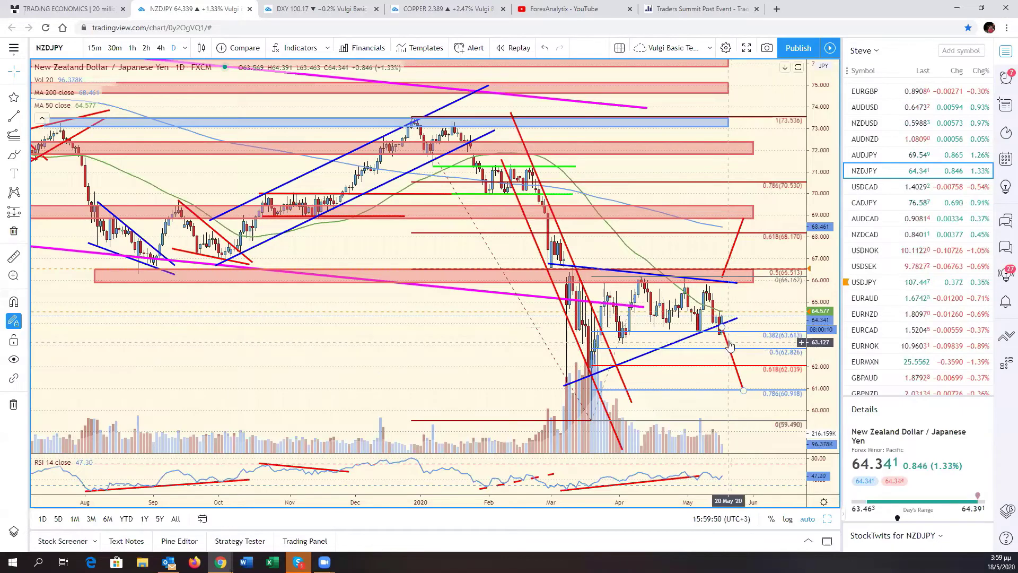
Nudge both red projection lines right, widen the price range, and extend the two blue channel lines
{"action": "left_click_drag", "start_coordinate": [730, 345], "coordinate": [737, 344]}
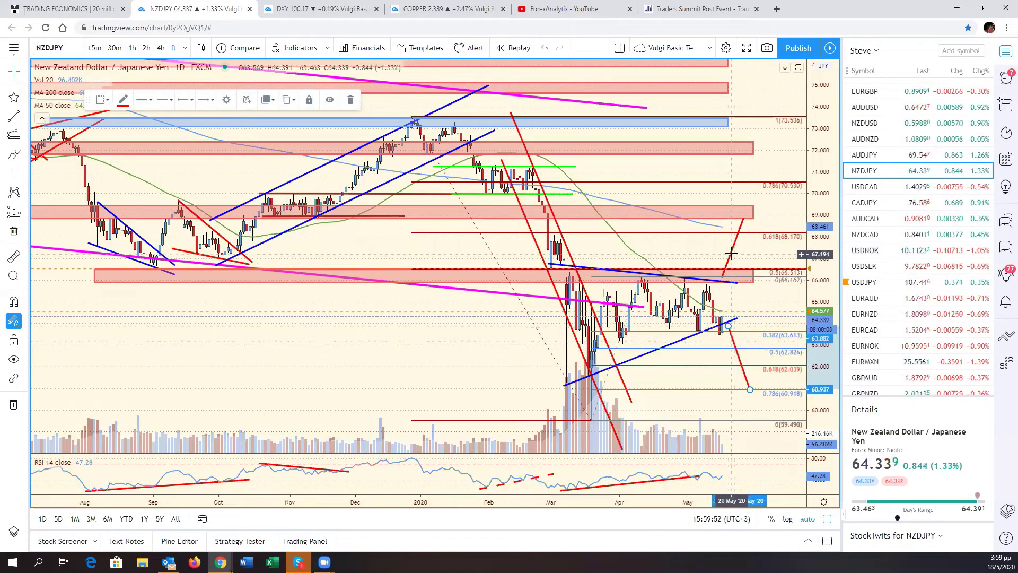
{"action": "left_click_drag", "start_coordinate": [732, 251], "coordinate": [738, 251]}
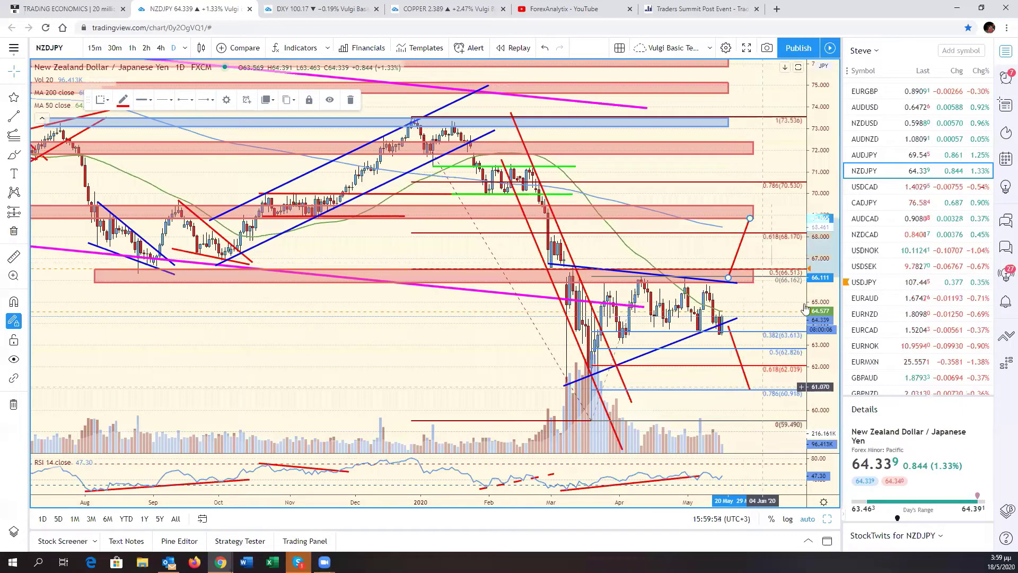
{"action": "left_click_drag", "start_coordinate": [830, 340], "coordinate": [677, 380]}
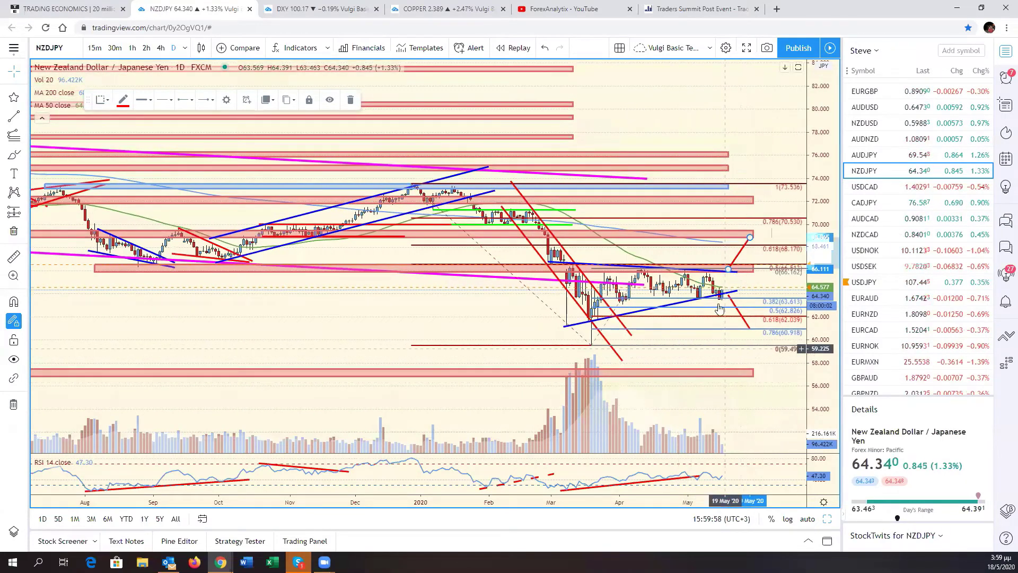
{"action": "left_click_drag", "start_coordinate": [745, 301], "coordinate": [743, 300]}
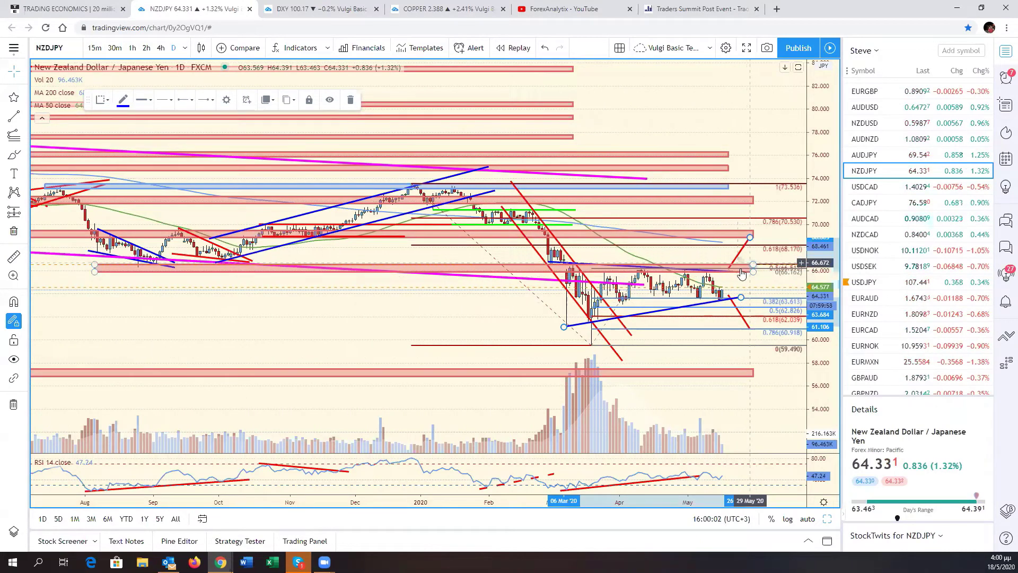
{"action": "left_click_drag", "start_coordinate": [736, 271], "coordinate": [747, 274]}
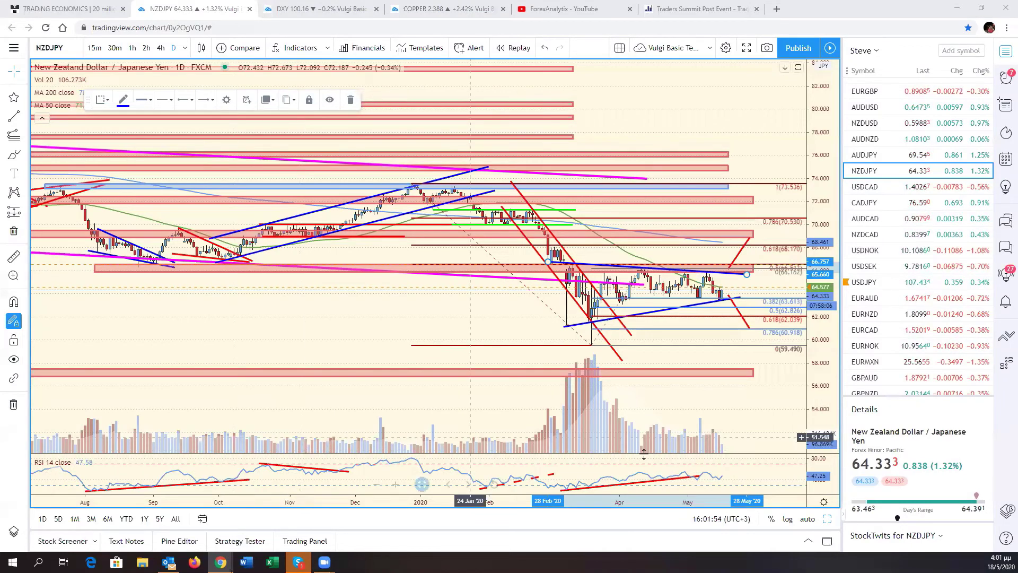
Back in the six-chart grid, load NIFTY into the S&P 500 pane and maximise it
{"action": "left_click", "coordinate": [785, 429]}
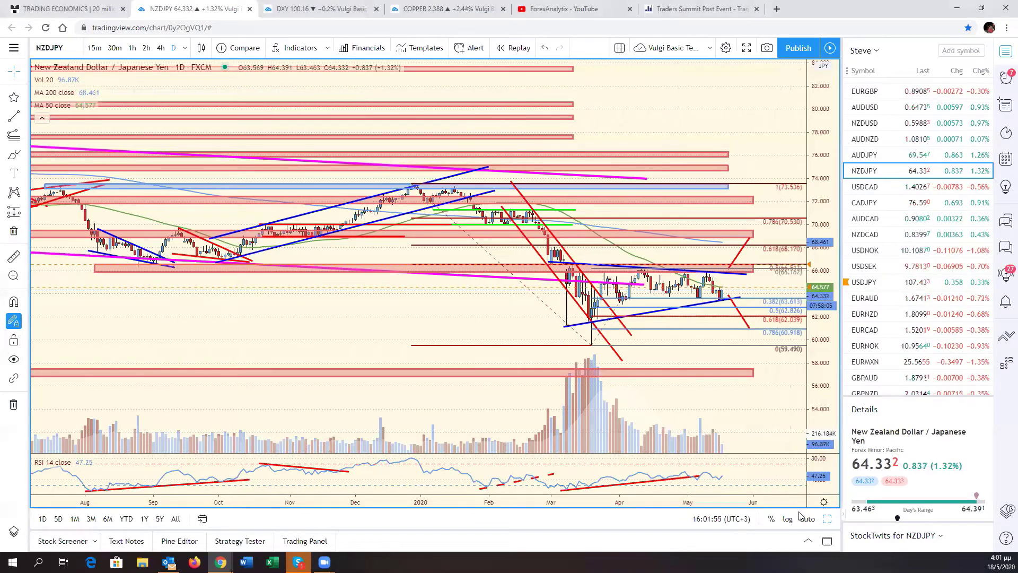
{"action": "left_click", "coordinate": [827, 519]}
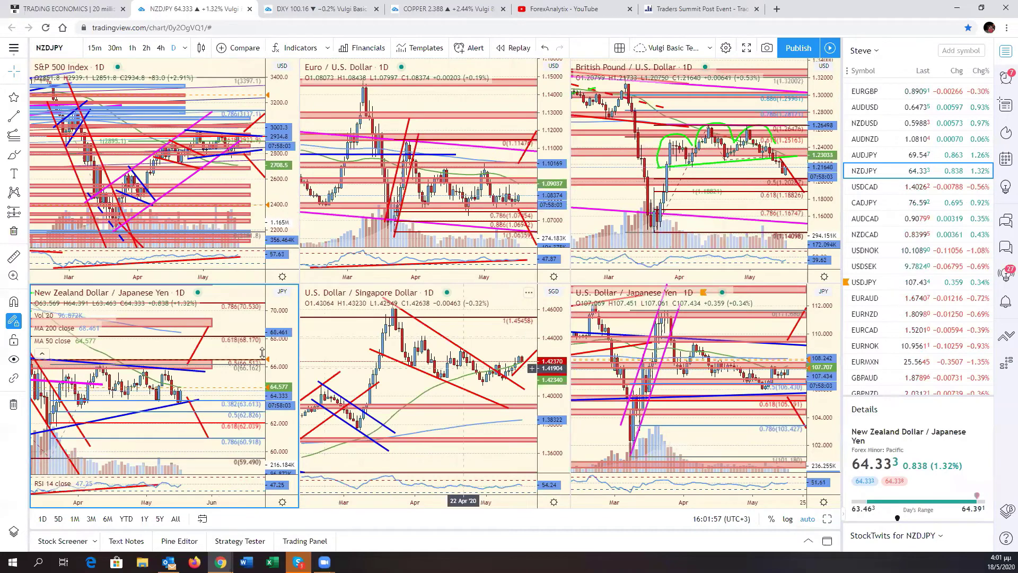
{"action": "scroll", "coordinate": [262, 352], "scroll_direction": "down", "scroll_amount": 2}
{"action": "scroll", "coordinate": [261, 352], "scroll_direction": "down", "scroll_amount": 2}
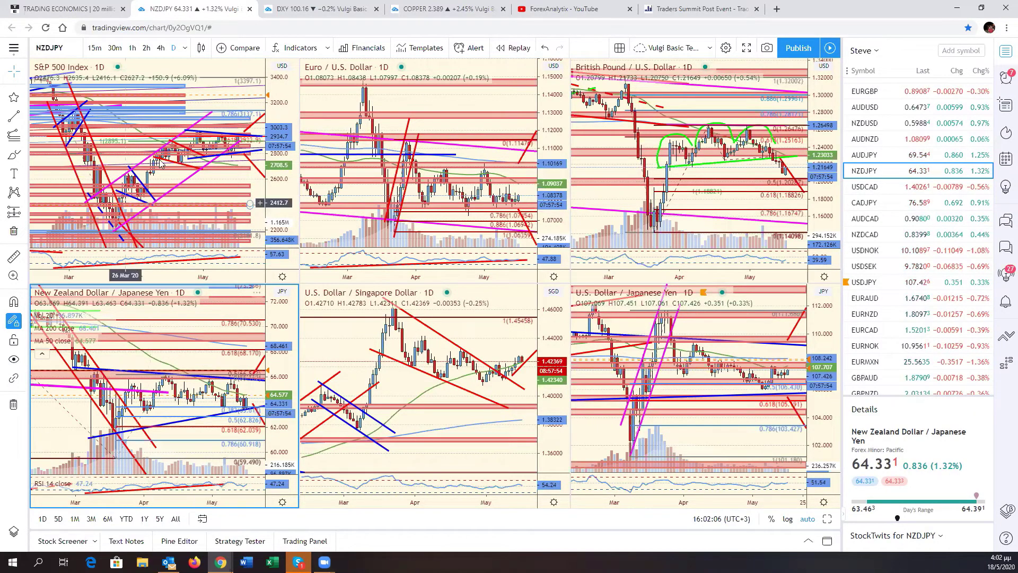
{"action": "left_click", "coordinate": [247, 170]}
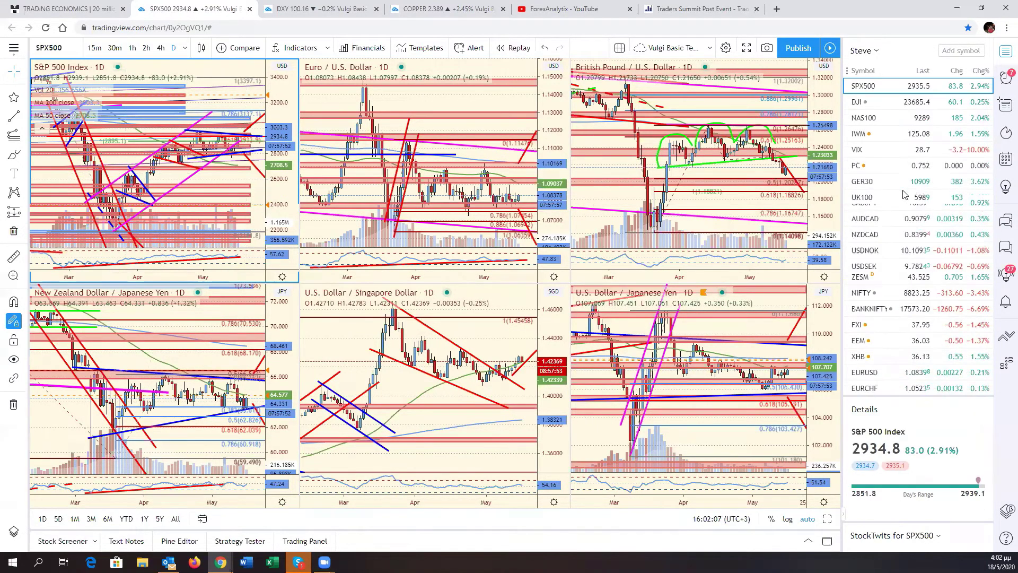
{"action": "scroll", "coordinate": [911, 239], "scroll_direction": "down", "scroll_amount": 3}
{"action": "left_click", "coordinate": [895, 292]}
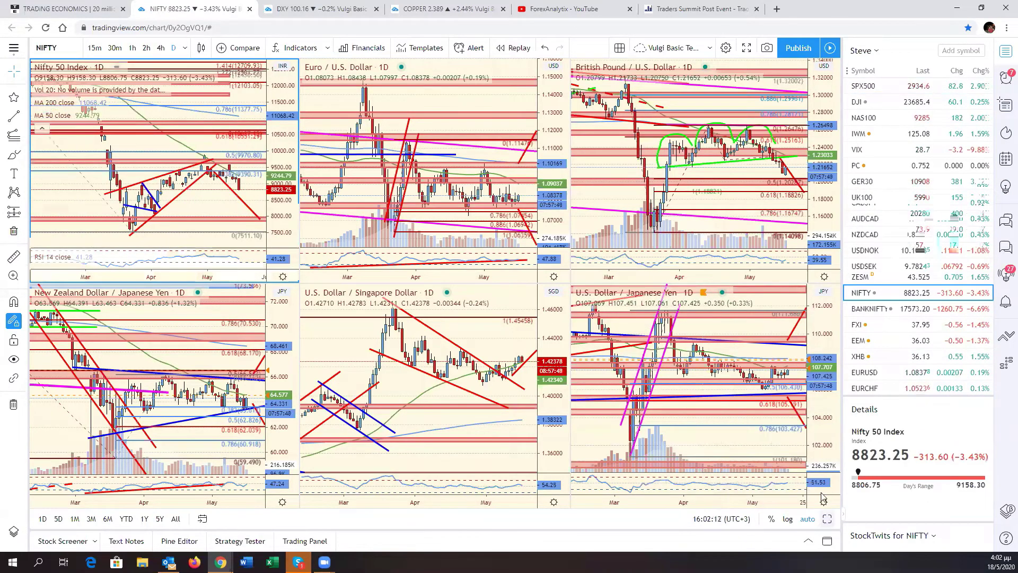
{"action": "key", "text": "alt+Return"}
Widen the price range and drag both red wedge lines' upper ends to the May high
{"action": "left_click_drag", "start_coordinate": [831, 367], "coordinate": [826, 428]}
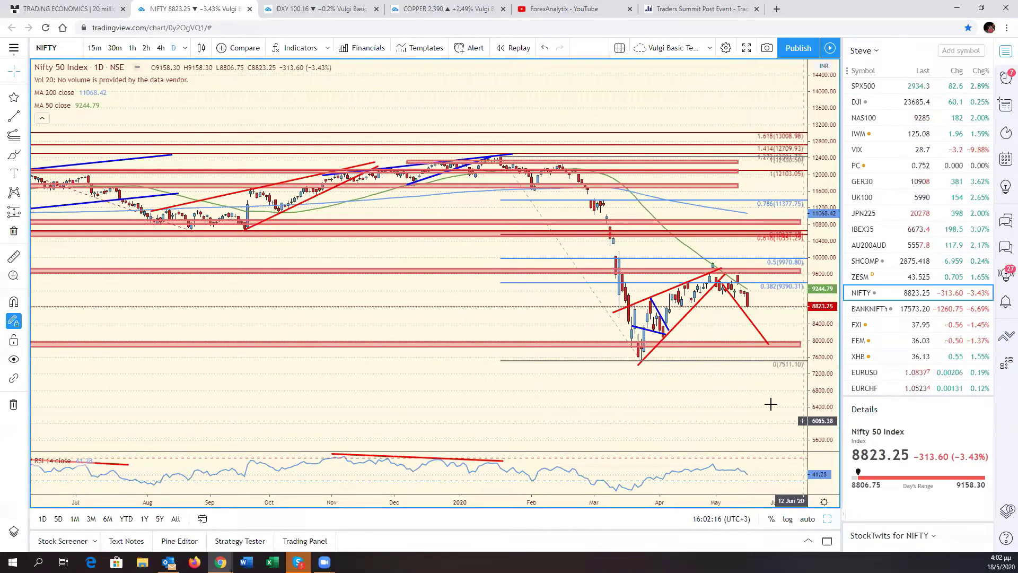
{"action": "left_click_drag", "start_coordinate": [728, 276], "coordinate": [732, 258]}
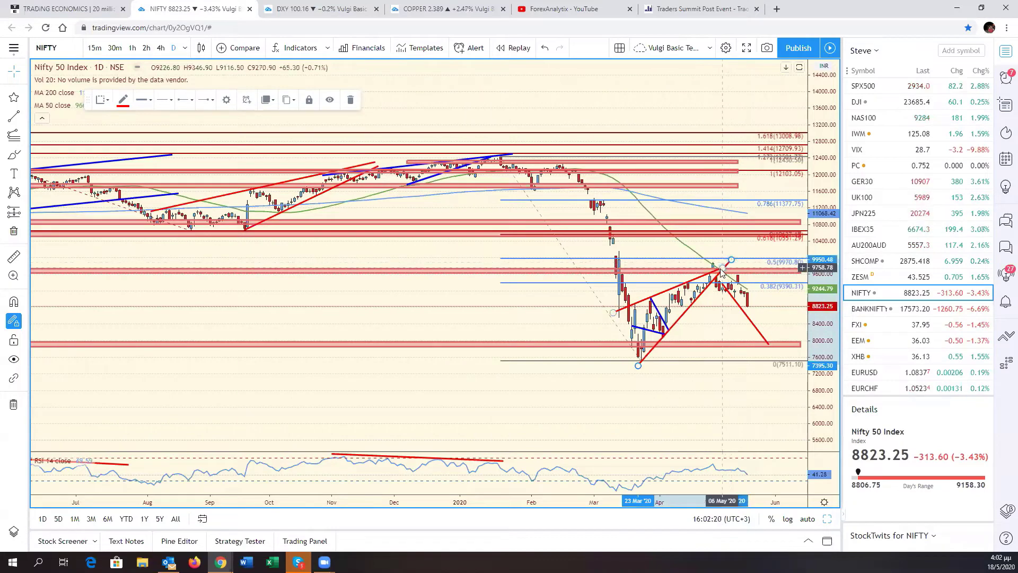
{"action": "left_click_drag", "start_coordinate": [724, 271], "coordinate": [730, 264]}
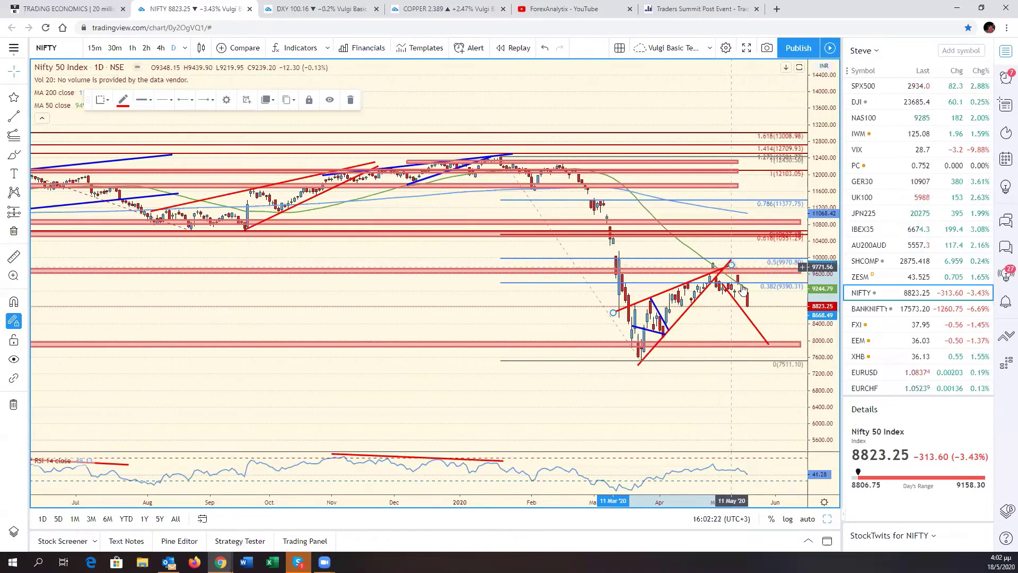
{"action": "left_click", "coordinate": [725, 265]}
{"action": "left_click_drag", "start_coordinate": [725, 265], "coordinate": [730, 264]}
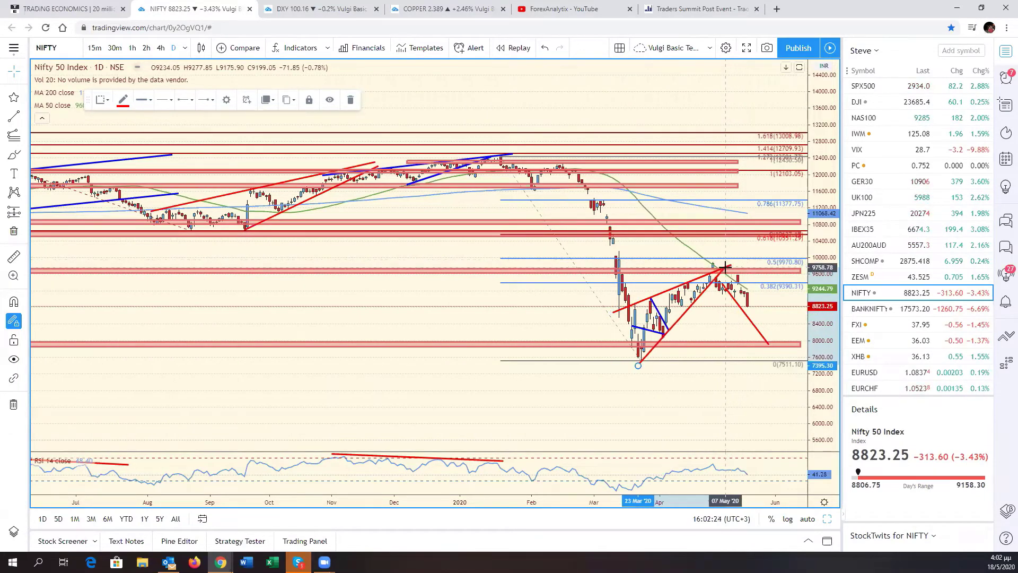
{"action": "left_click", "coordinate": [742, 268]}
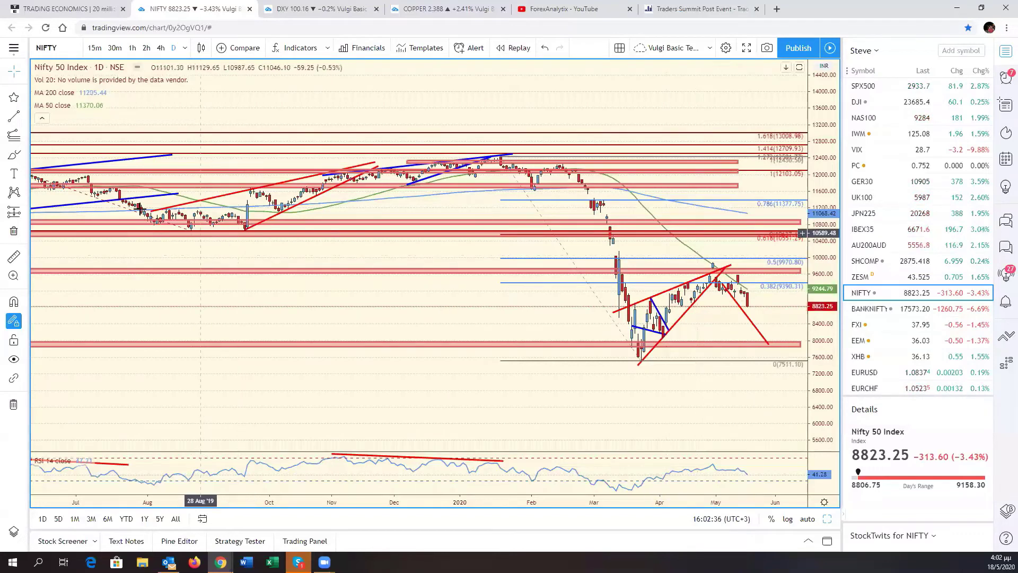
Draw a rectangle zone around 8,823 from March to the latest candles, then zoom out
{"action": "left_click", "coordinate": [25, 155]}
{"action": "left_click", "coordinate": [58, 178]}
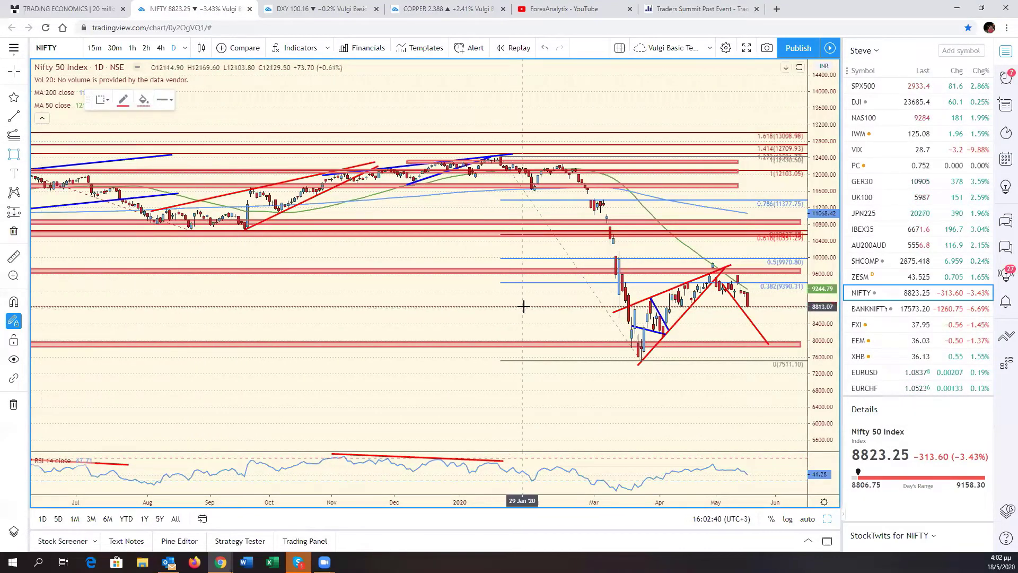
{"action": "mouse_move", "coordinate": [522, 305]}
{"action": "left_mouse_down"}
{"action": "mouse_move", "coordinate": [784, 322]}
{"action": "mouse_move", "coordinate": [801, 311]}
{"action": "left_mouse_up"}
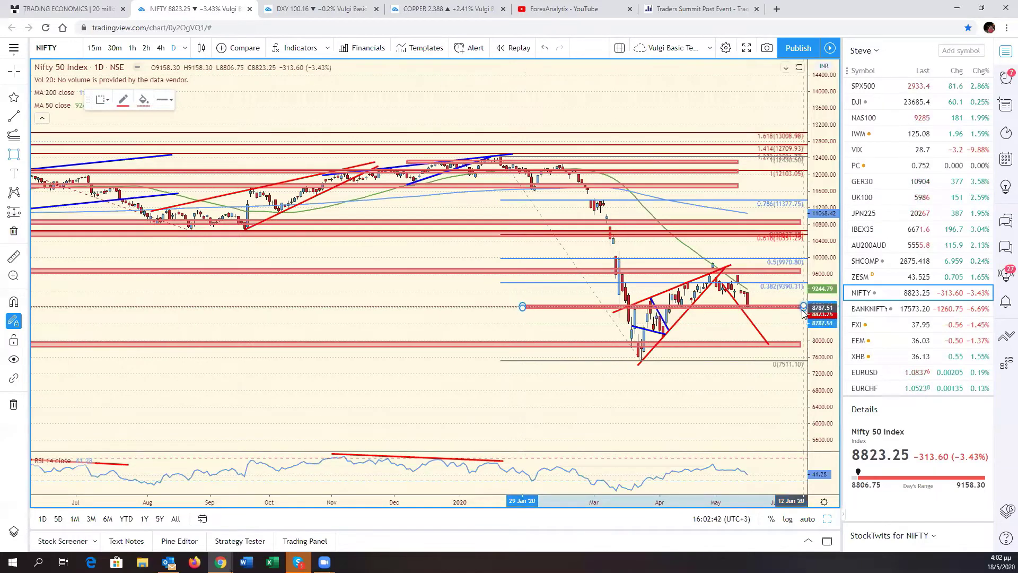
{"action": "left_click", "coordinate": [766, 326]}
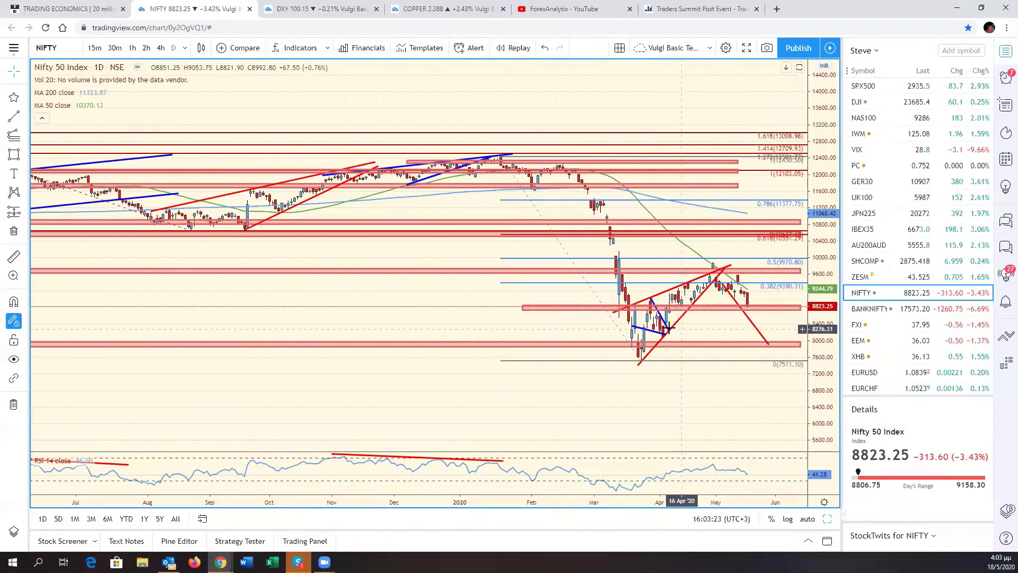
{"action": "scroll", "coordinate": [683, 290], "scroll_direction": "down", "scroll_amount": 3}
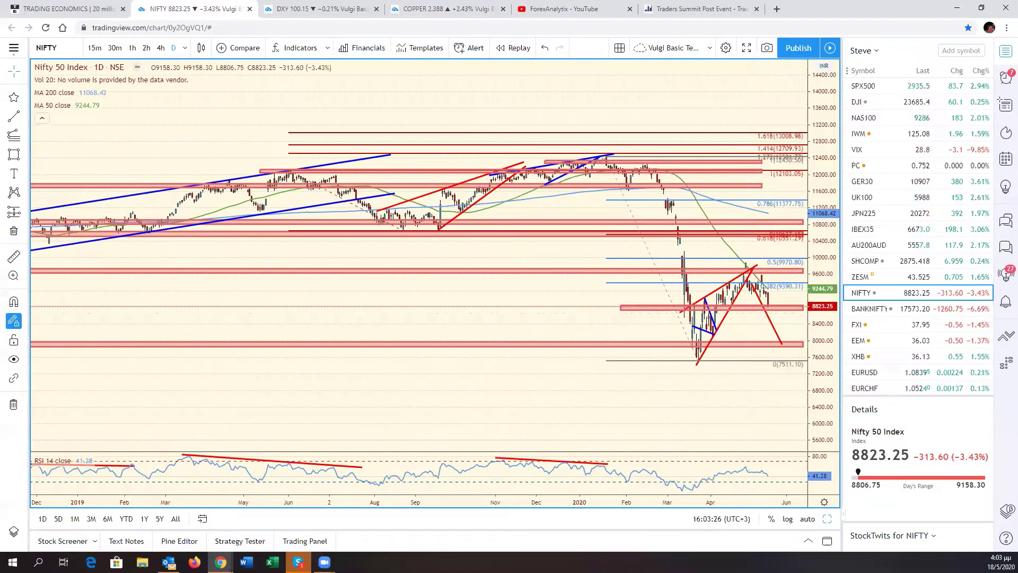